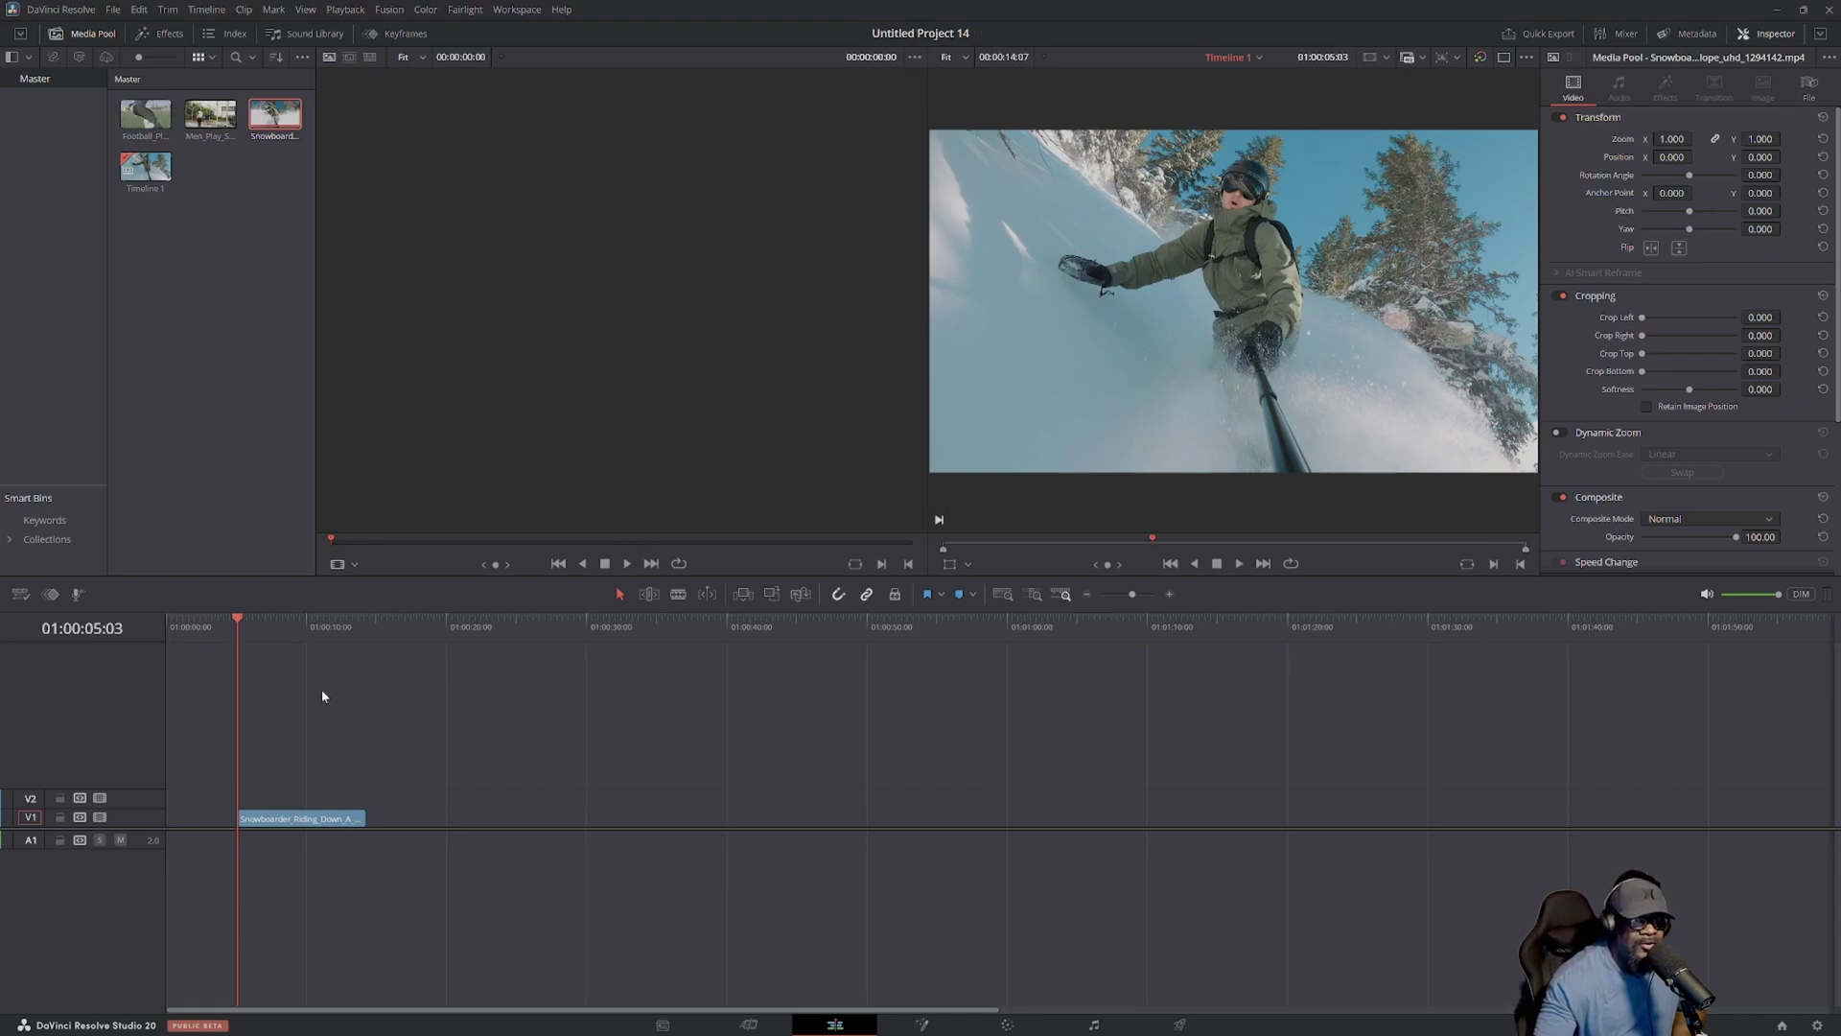
Step: Move the snowboarder clip to the start of the timeline on V1 and return the playhead to 01:00:00:00
left_click(205, 622)
left_click_drag(272, 820, 199, 821)
left_click_drag(197, 622, 166, 621)
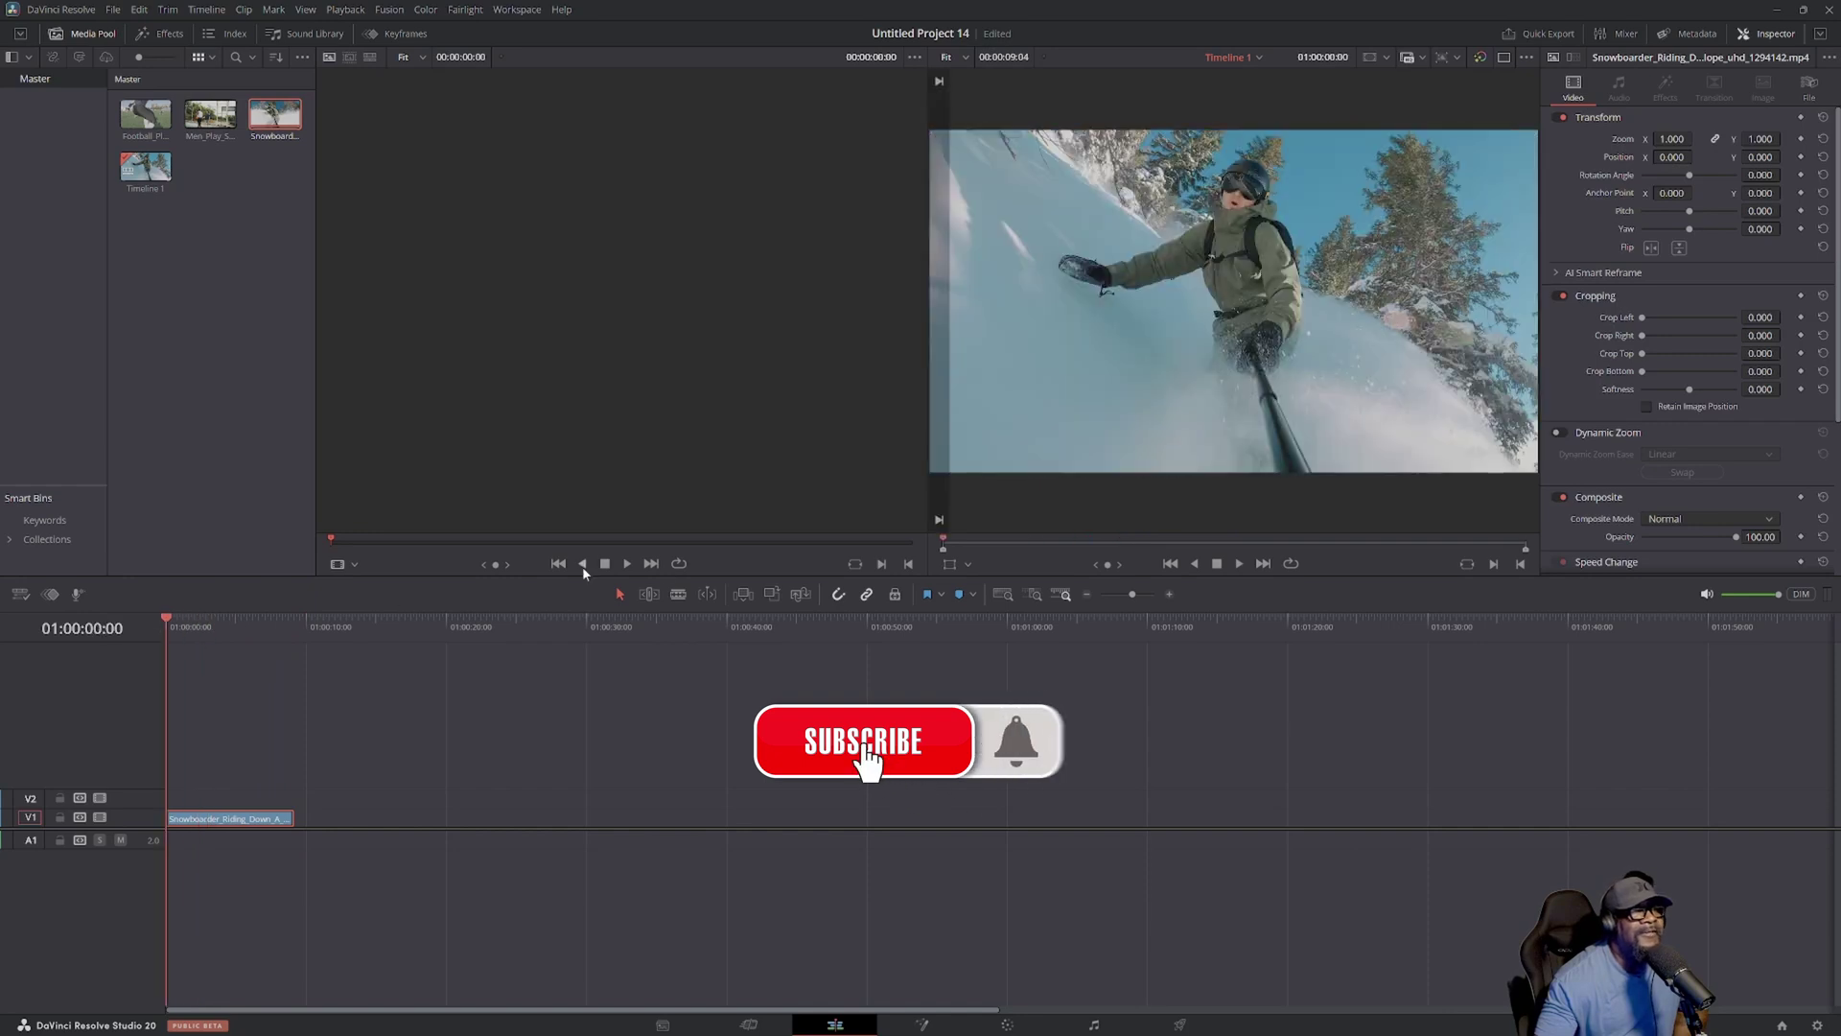
Step: Play back the snowboarder clip at its original speed, then return the playhead to the timeline start
left_click(1240, 564)
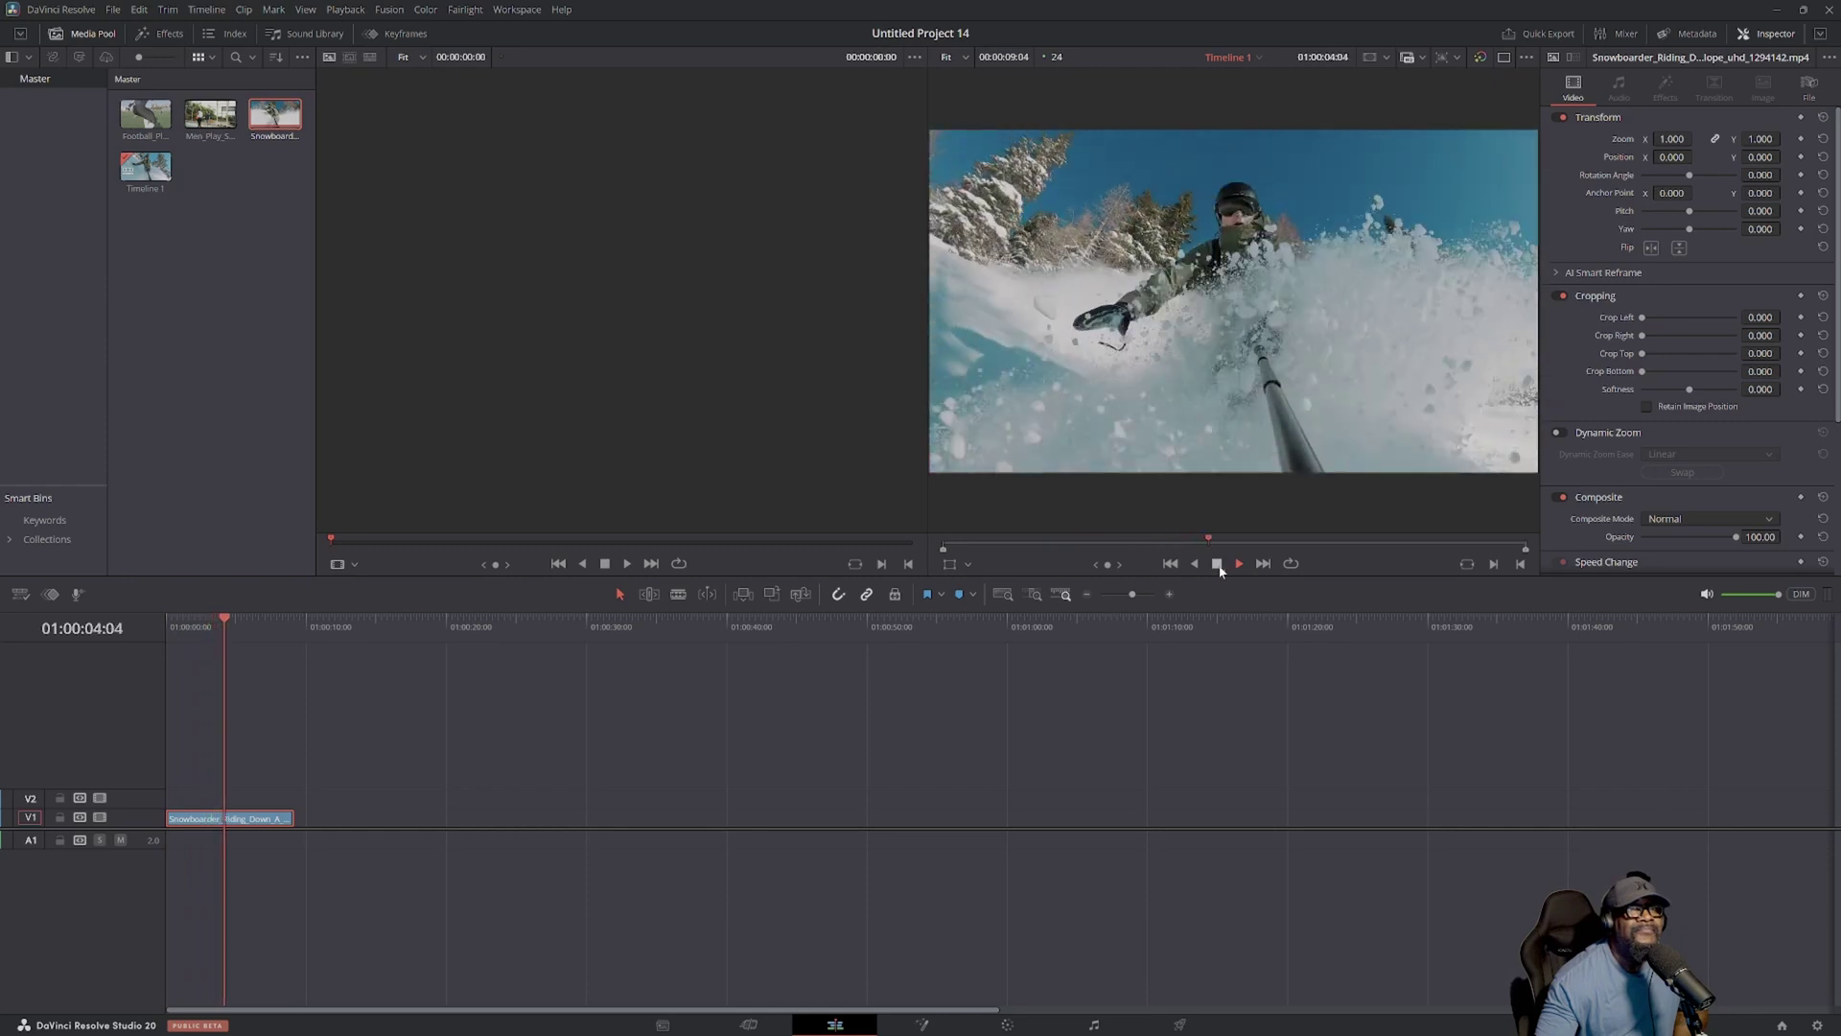
left_click(1217, 564)
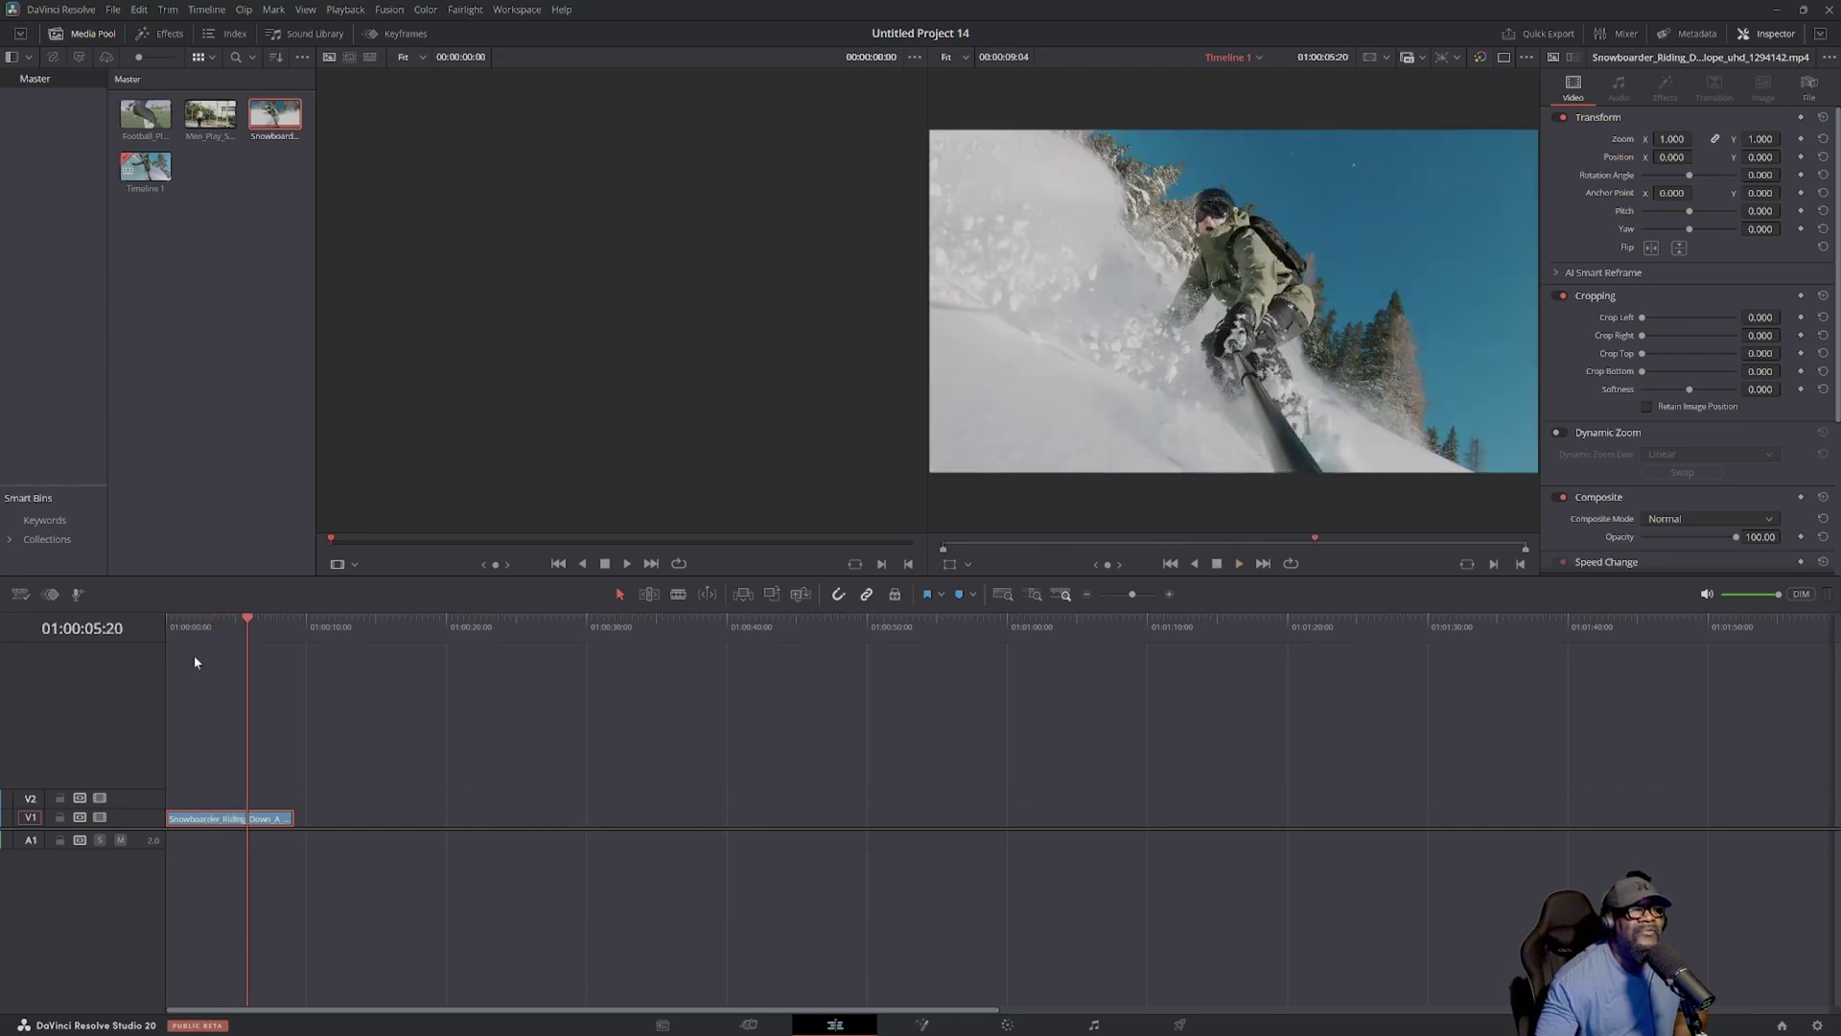
left_click_drag(255, 619, 83, 637)
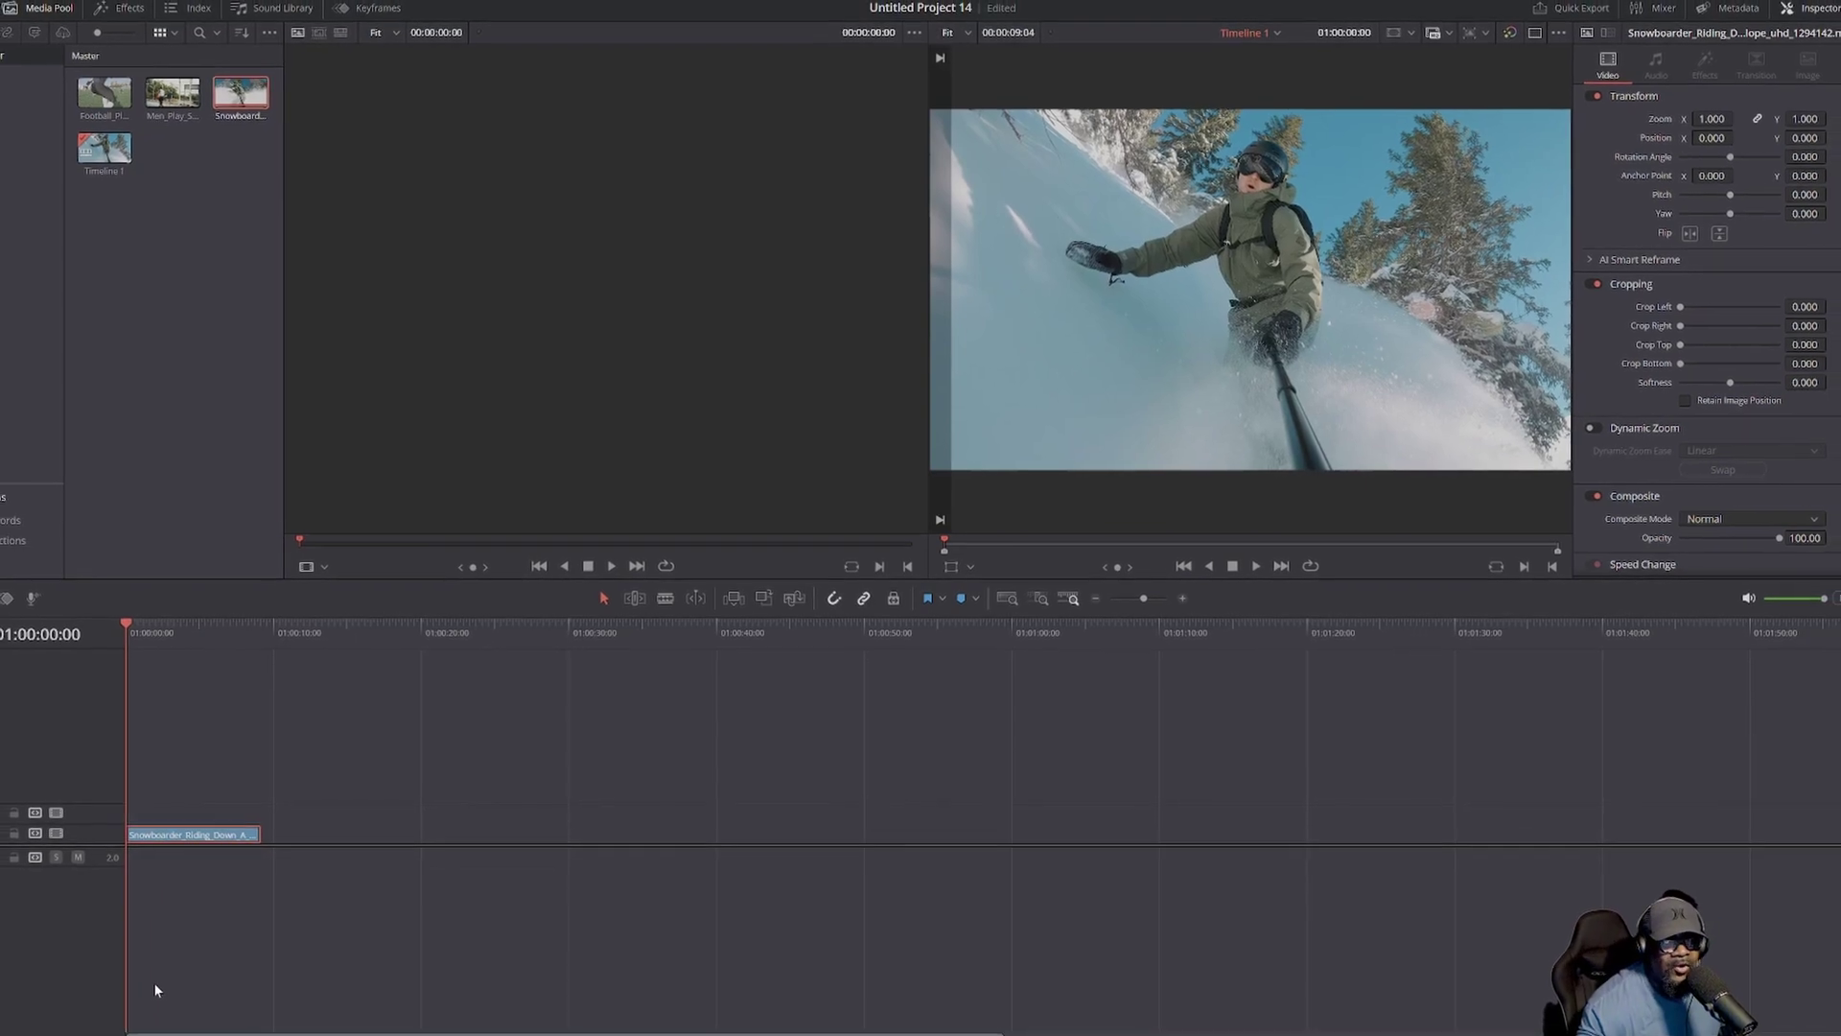
Step: Enable retime controls on the snowboarder clip and add a speed point at 01:00:01:01
right_click(221, 830)
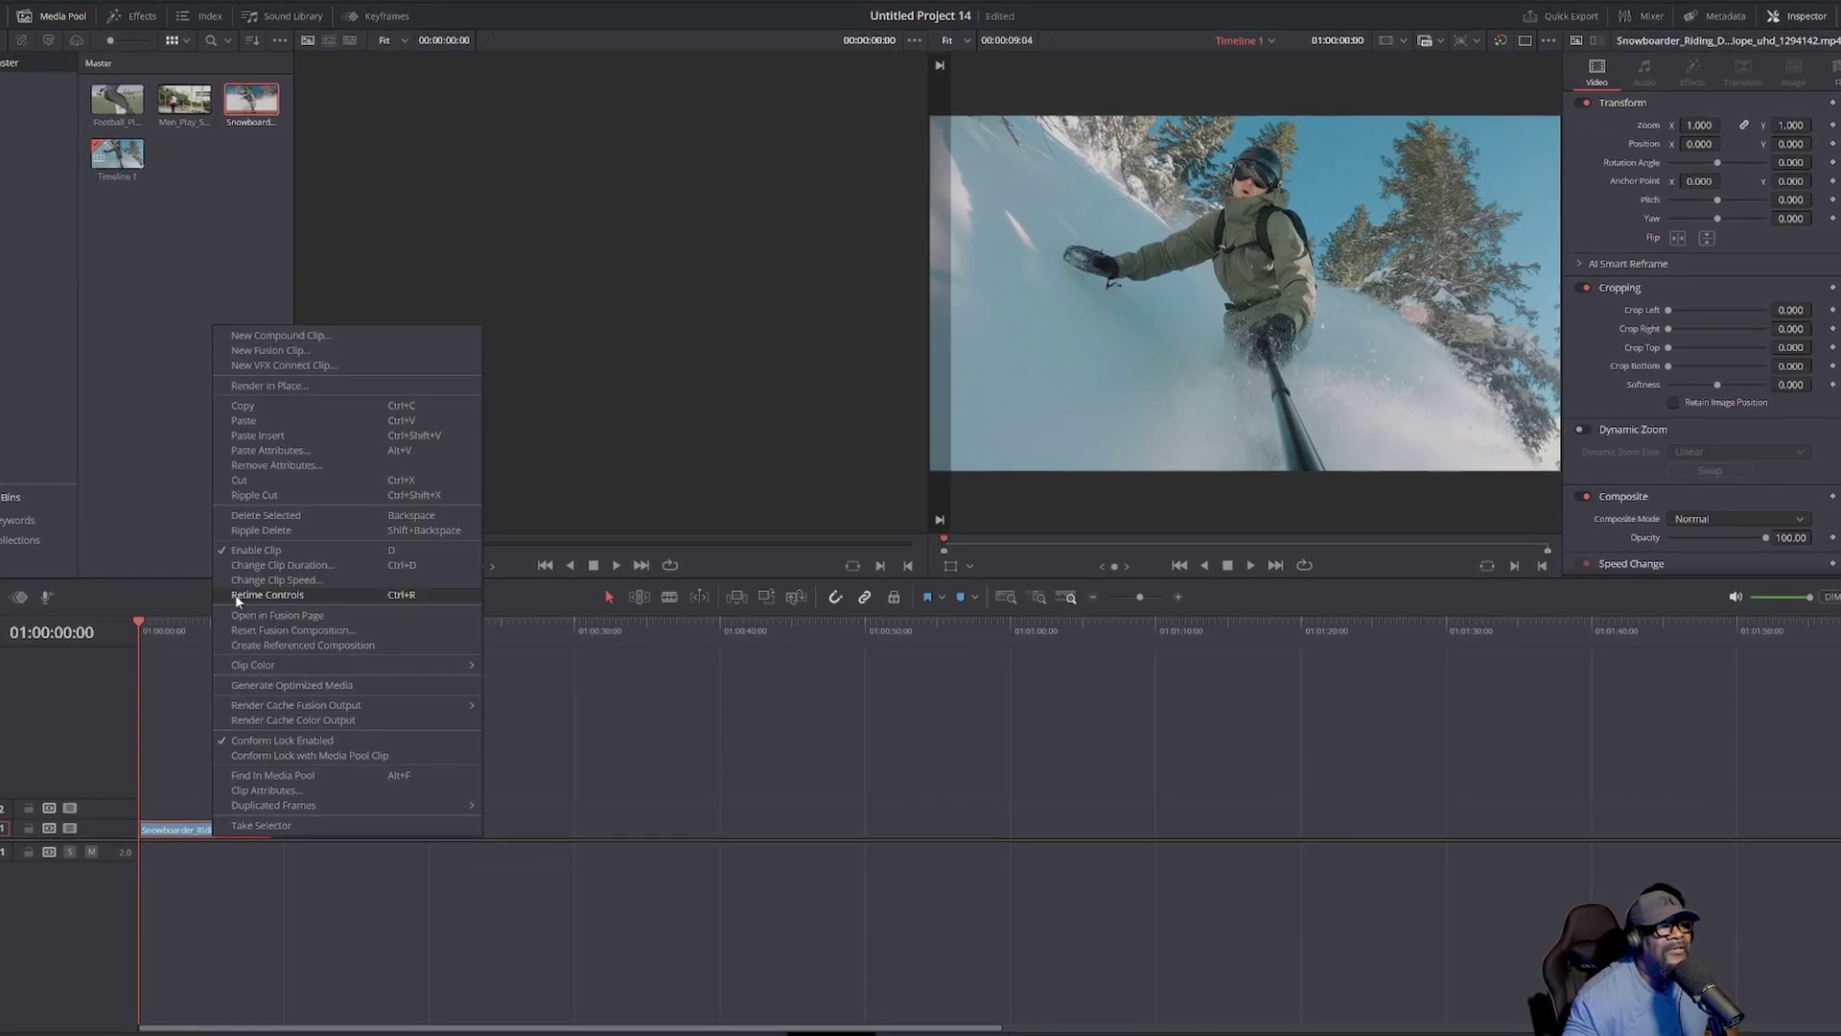
left_click(236, 595)
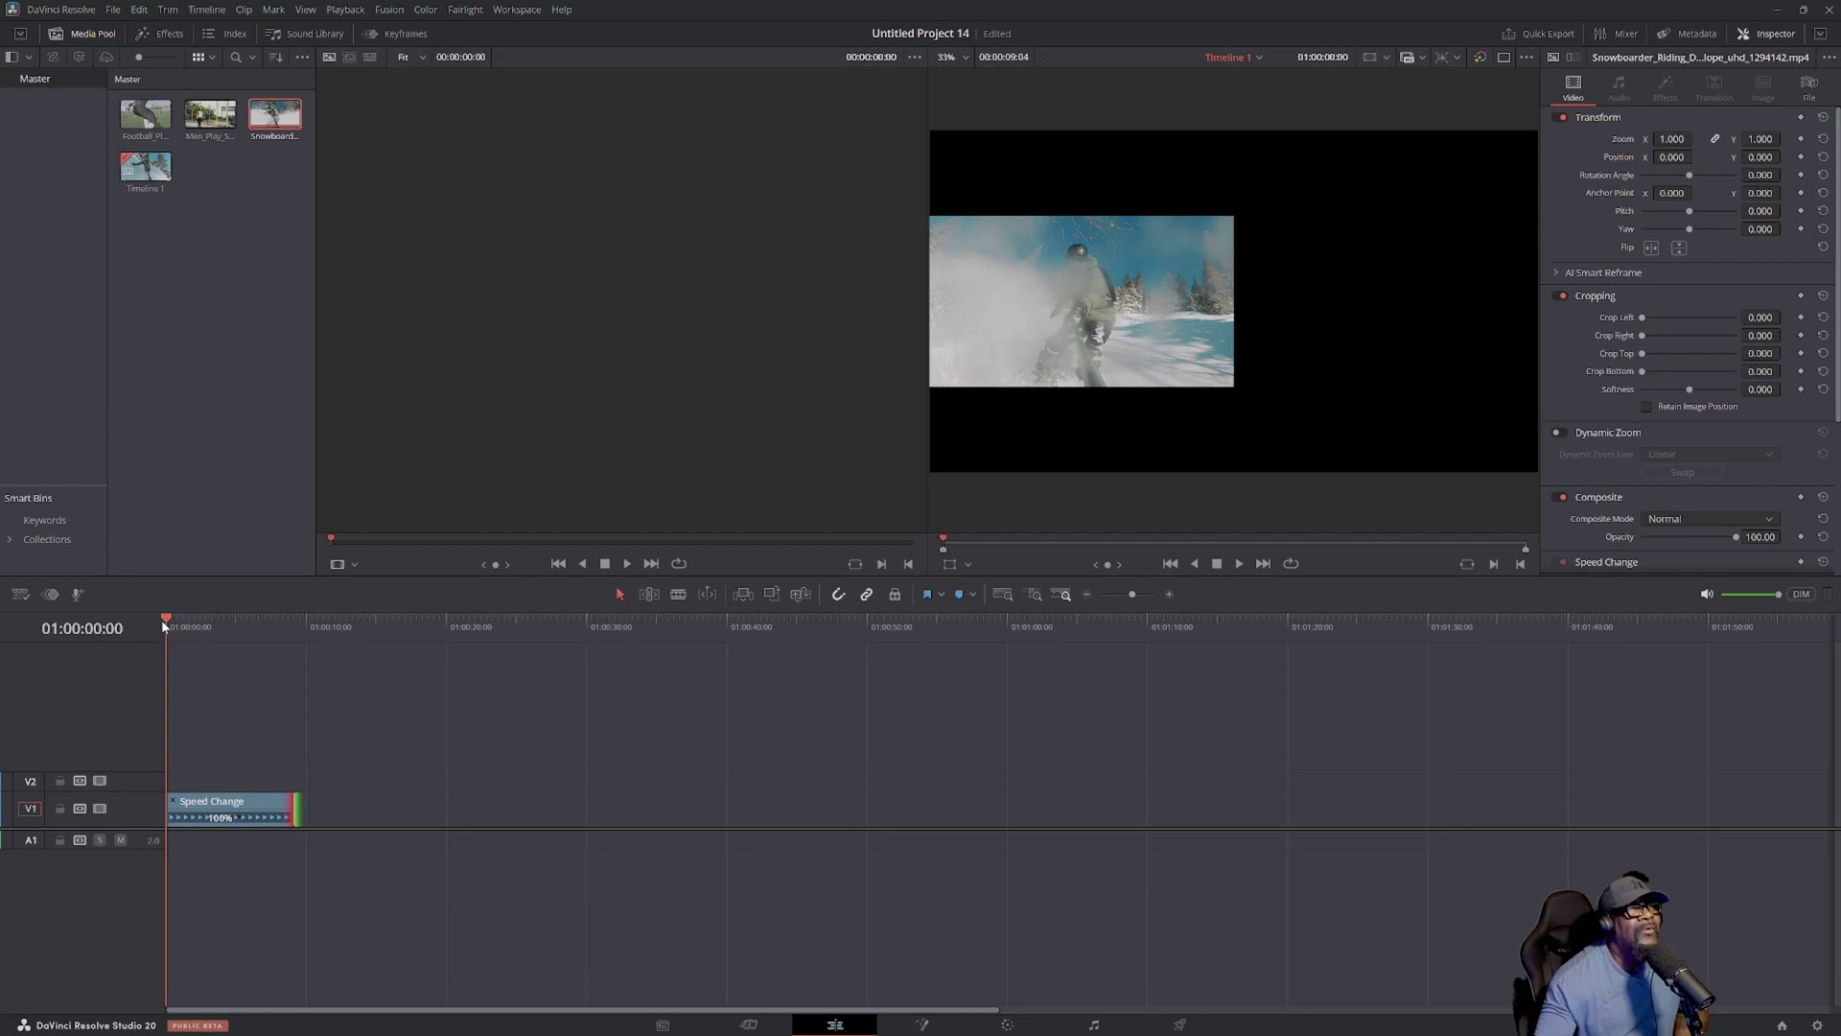
left_click_drag(163, 619, 182, 621)
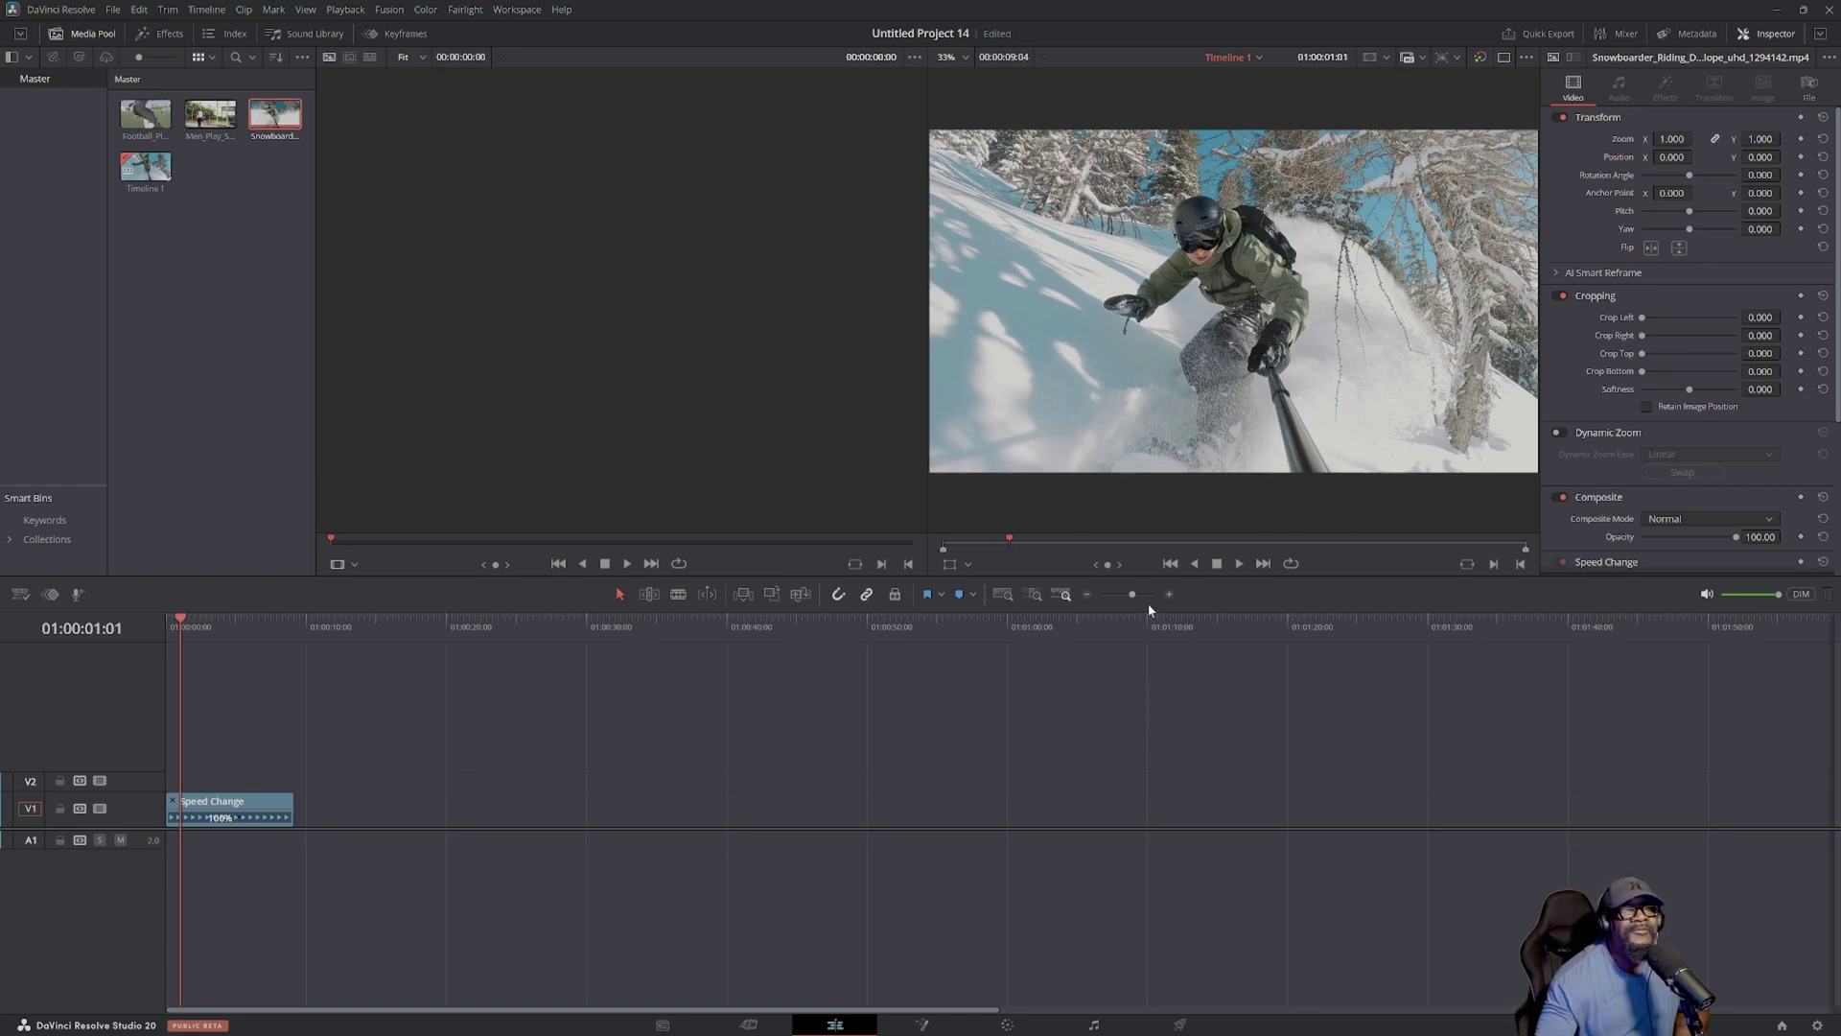
left_click_drag(1135, 595, 1145, 597)
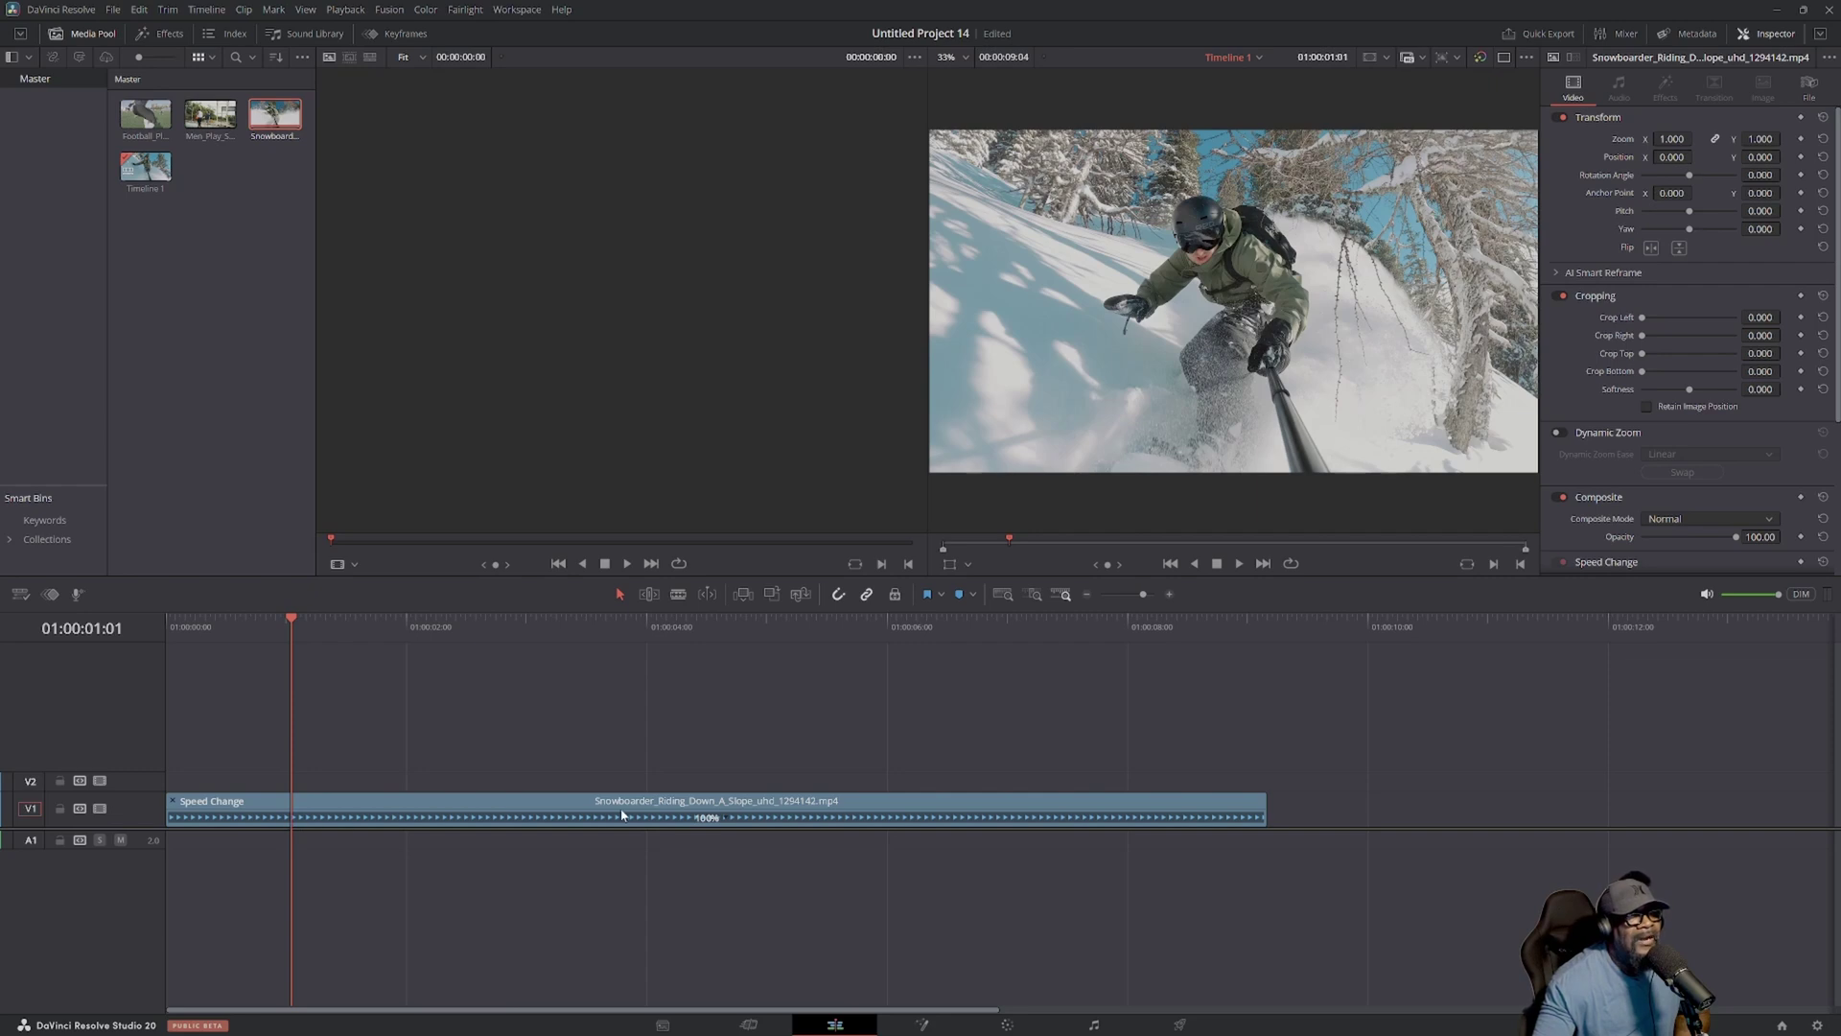
left_click(728, 819)
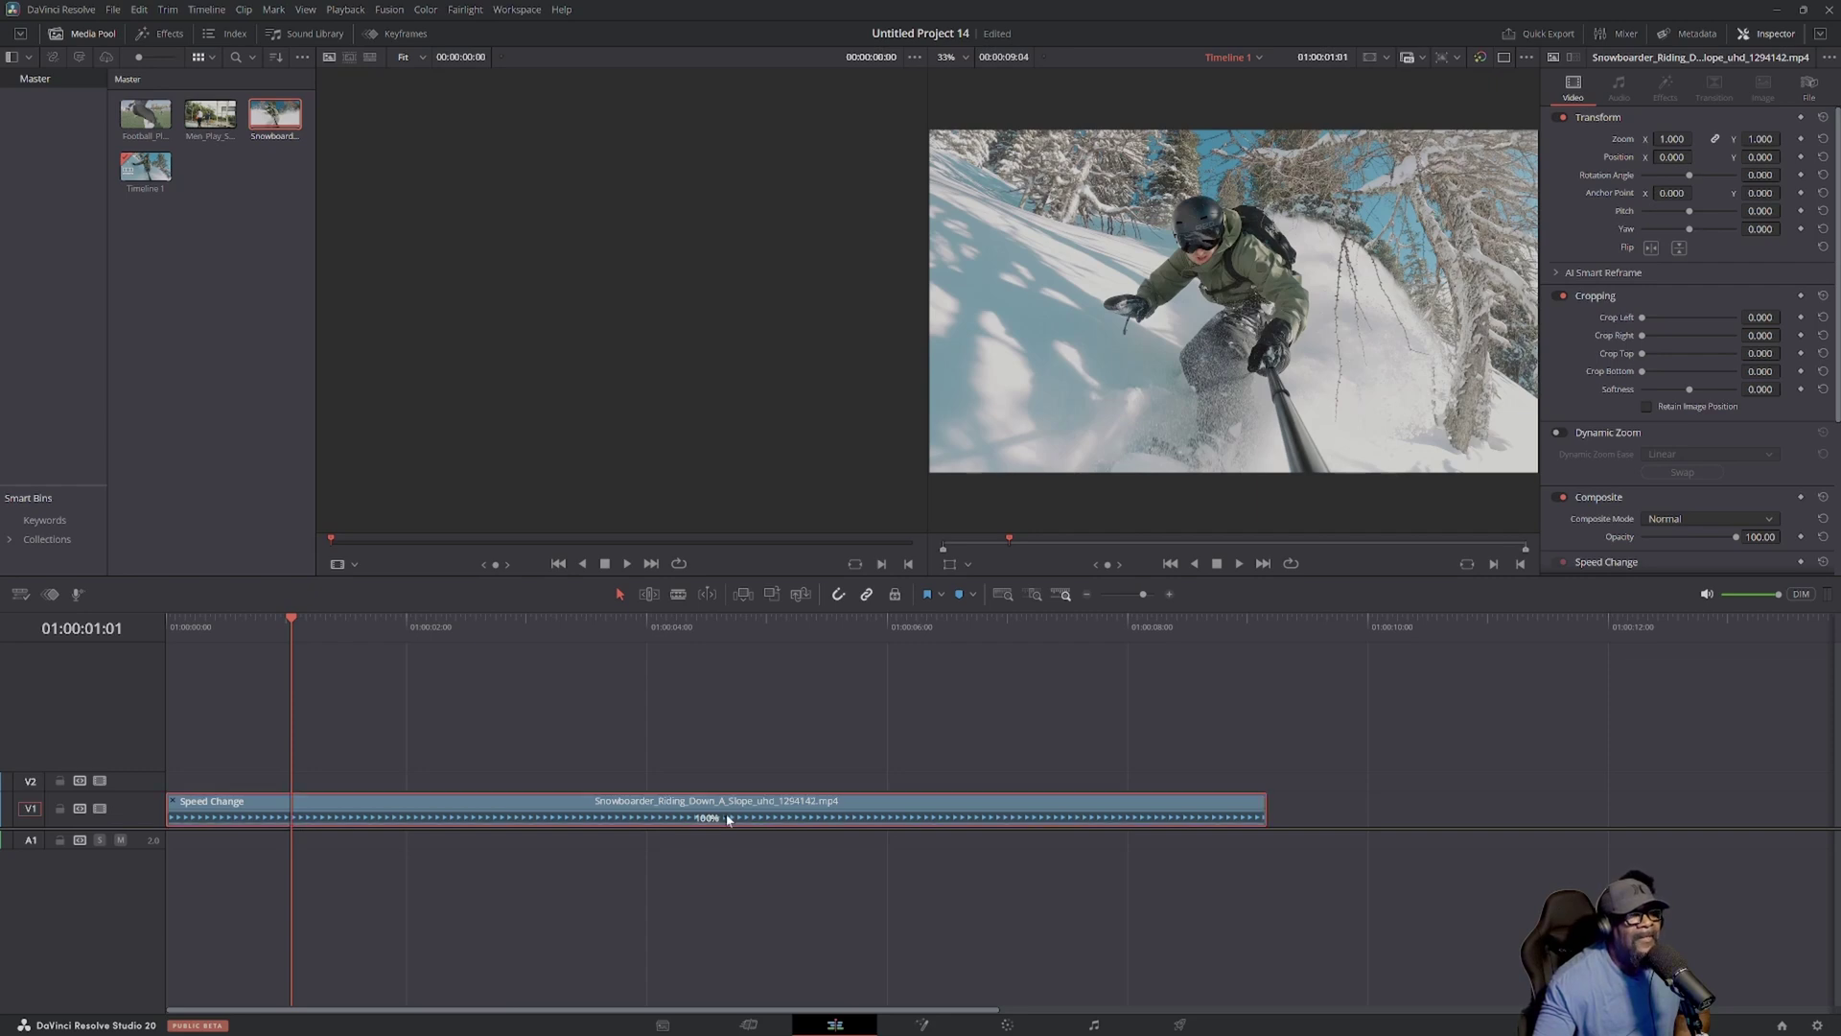
left_click(728, 819)
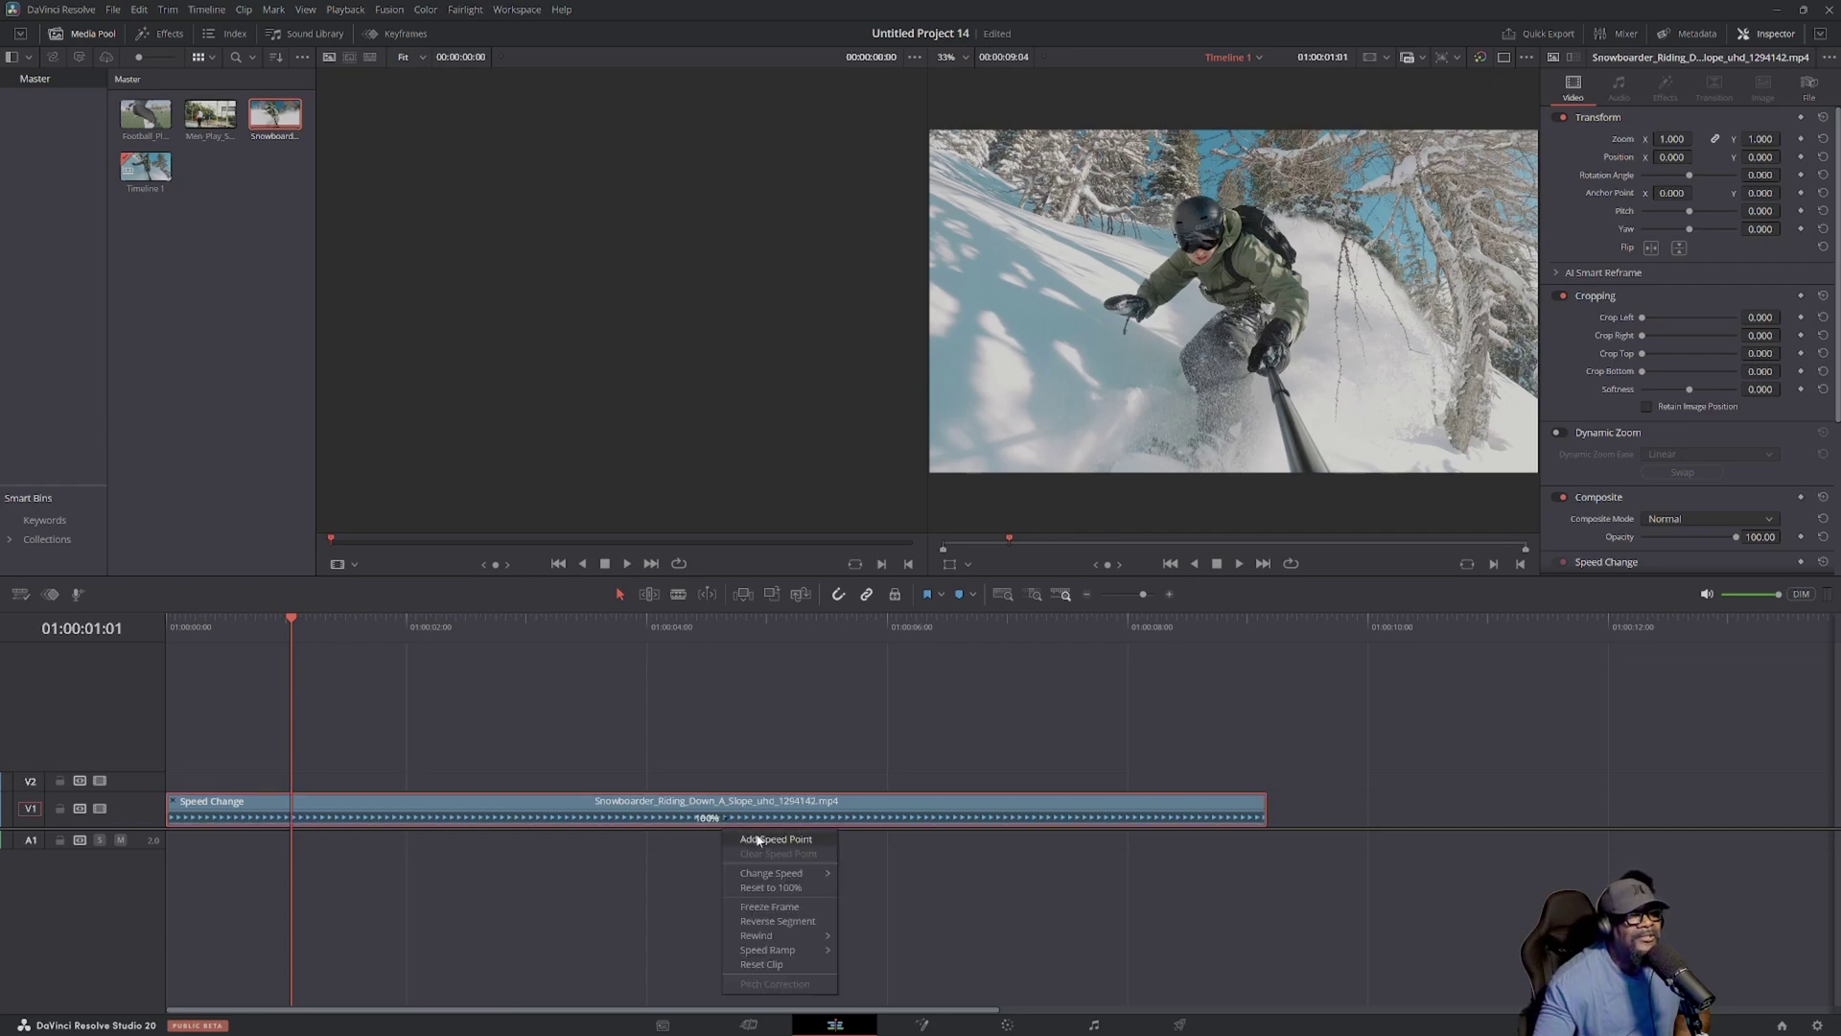
left_click(758, 840)
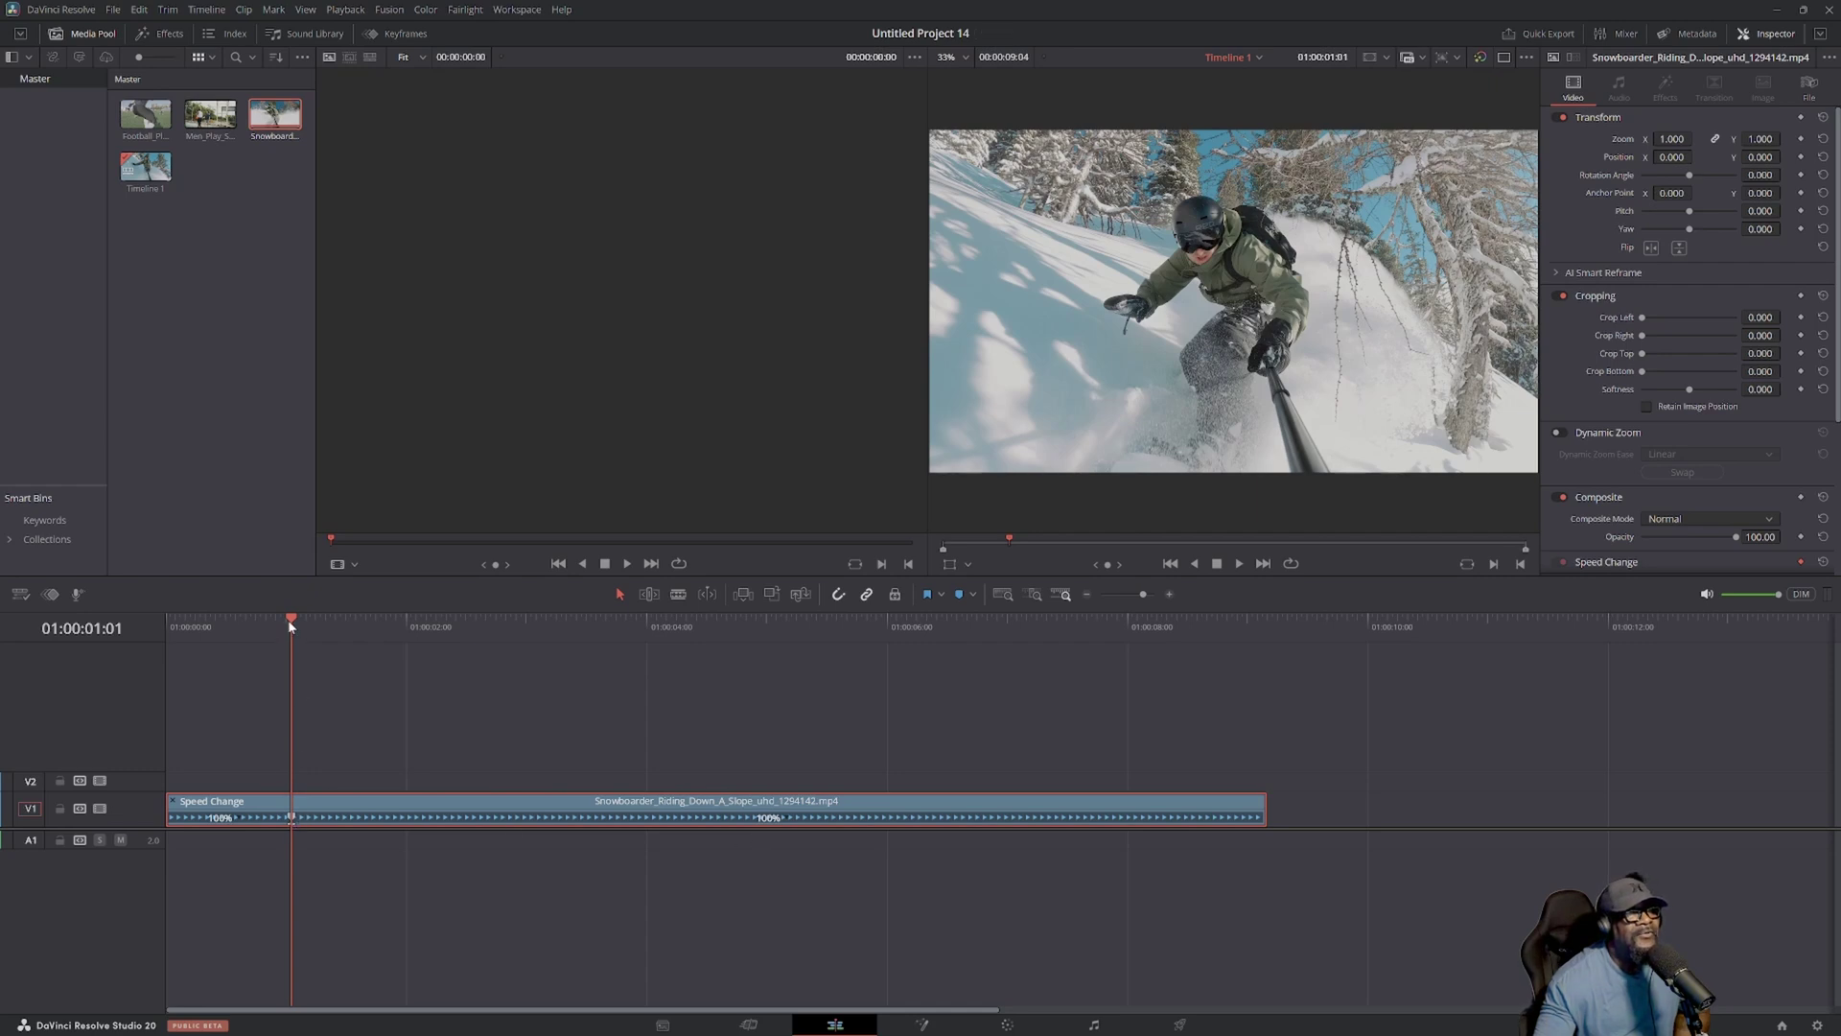
Step: Add a second speed point to the snowboarder clip at 01:00:03:13
key("space")
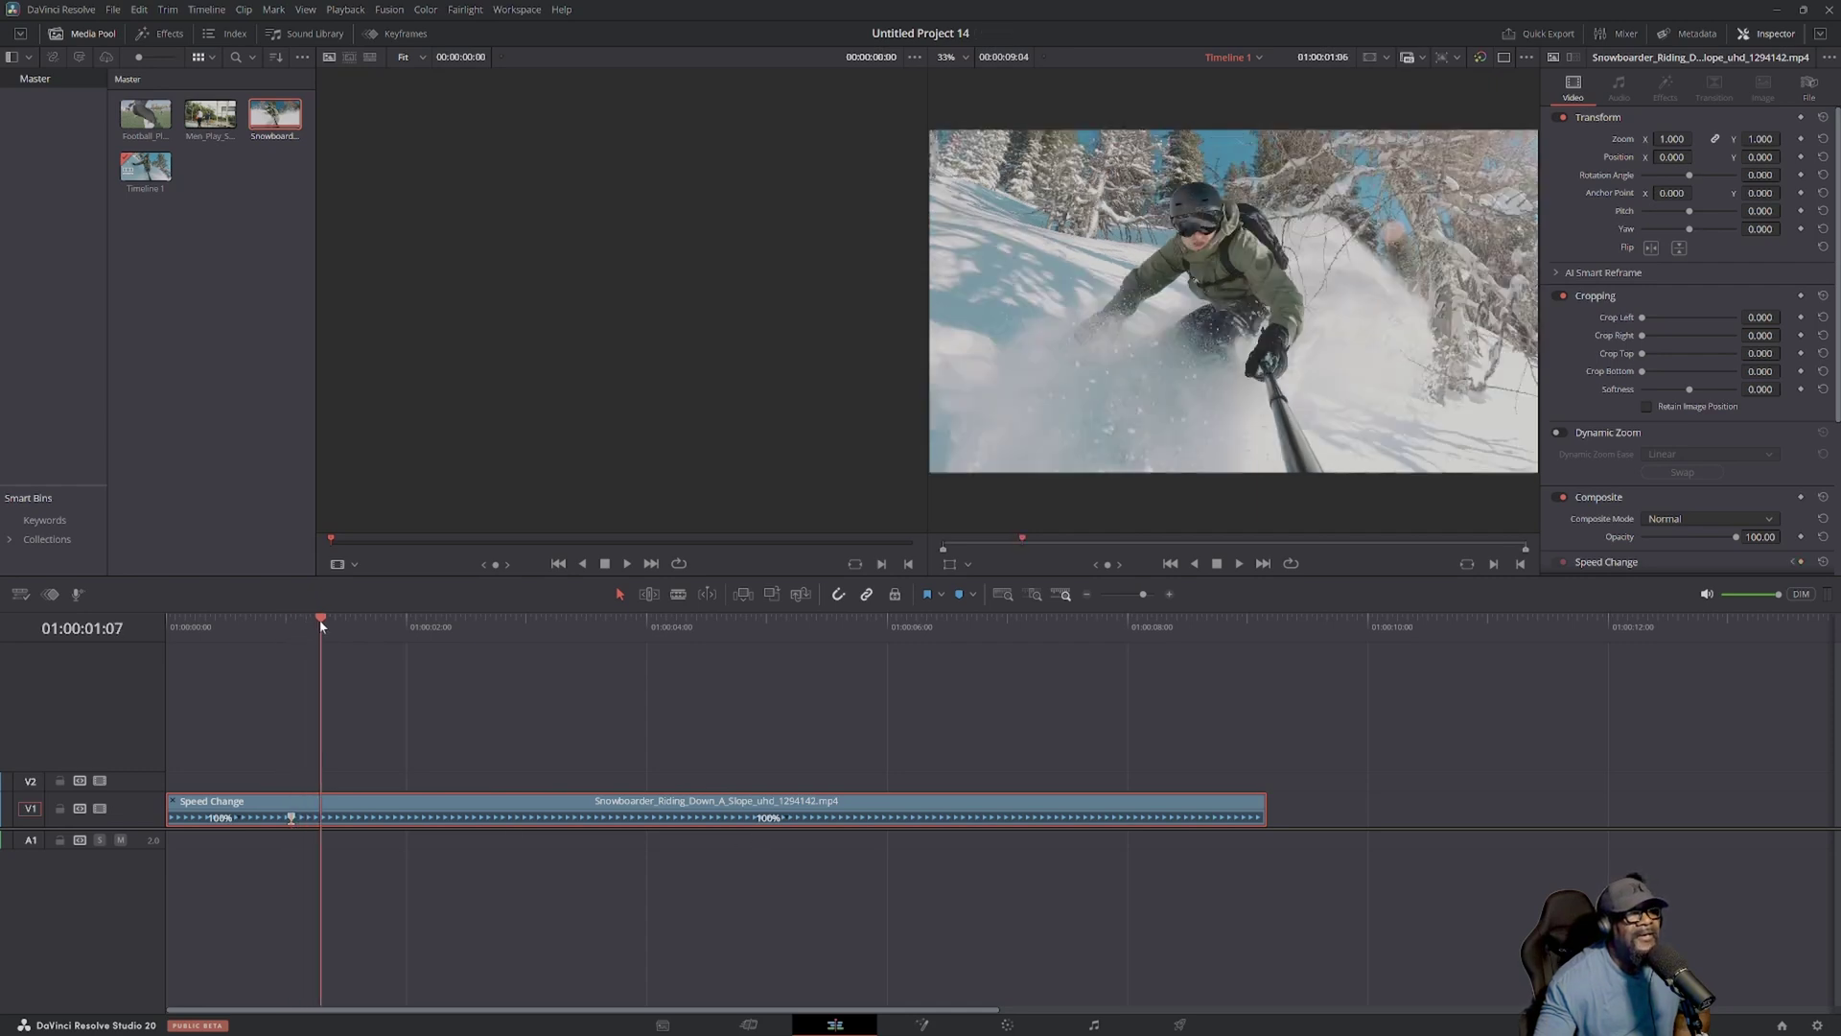
left_click(293, 818)
left_click_drag(444, 627, 592, 625)
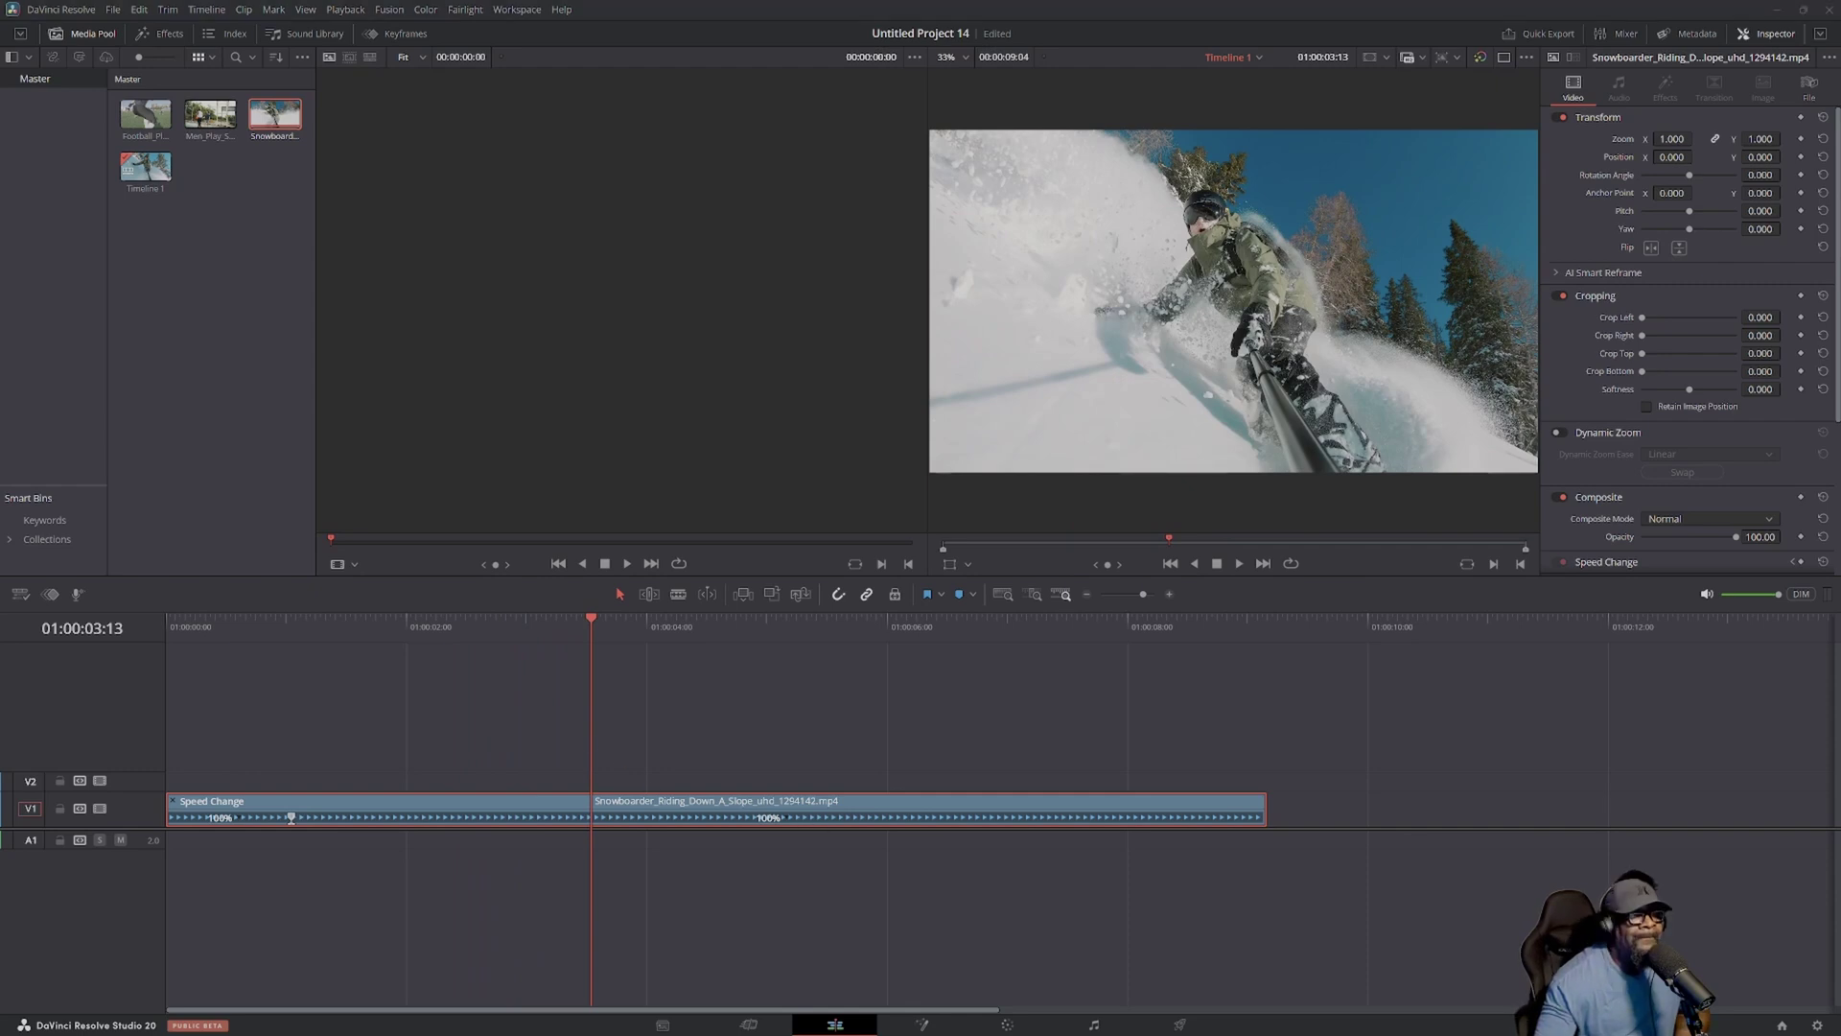
left_click(786, 815)
left_click(803, 837)
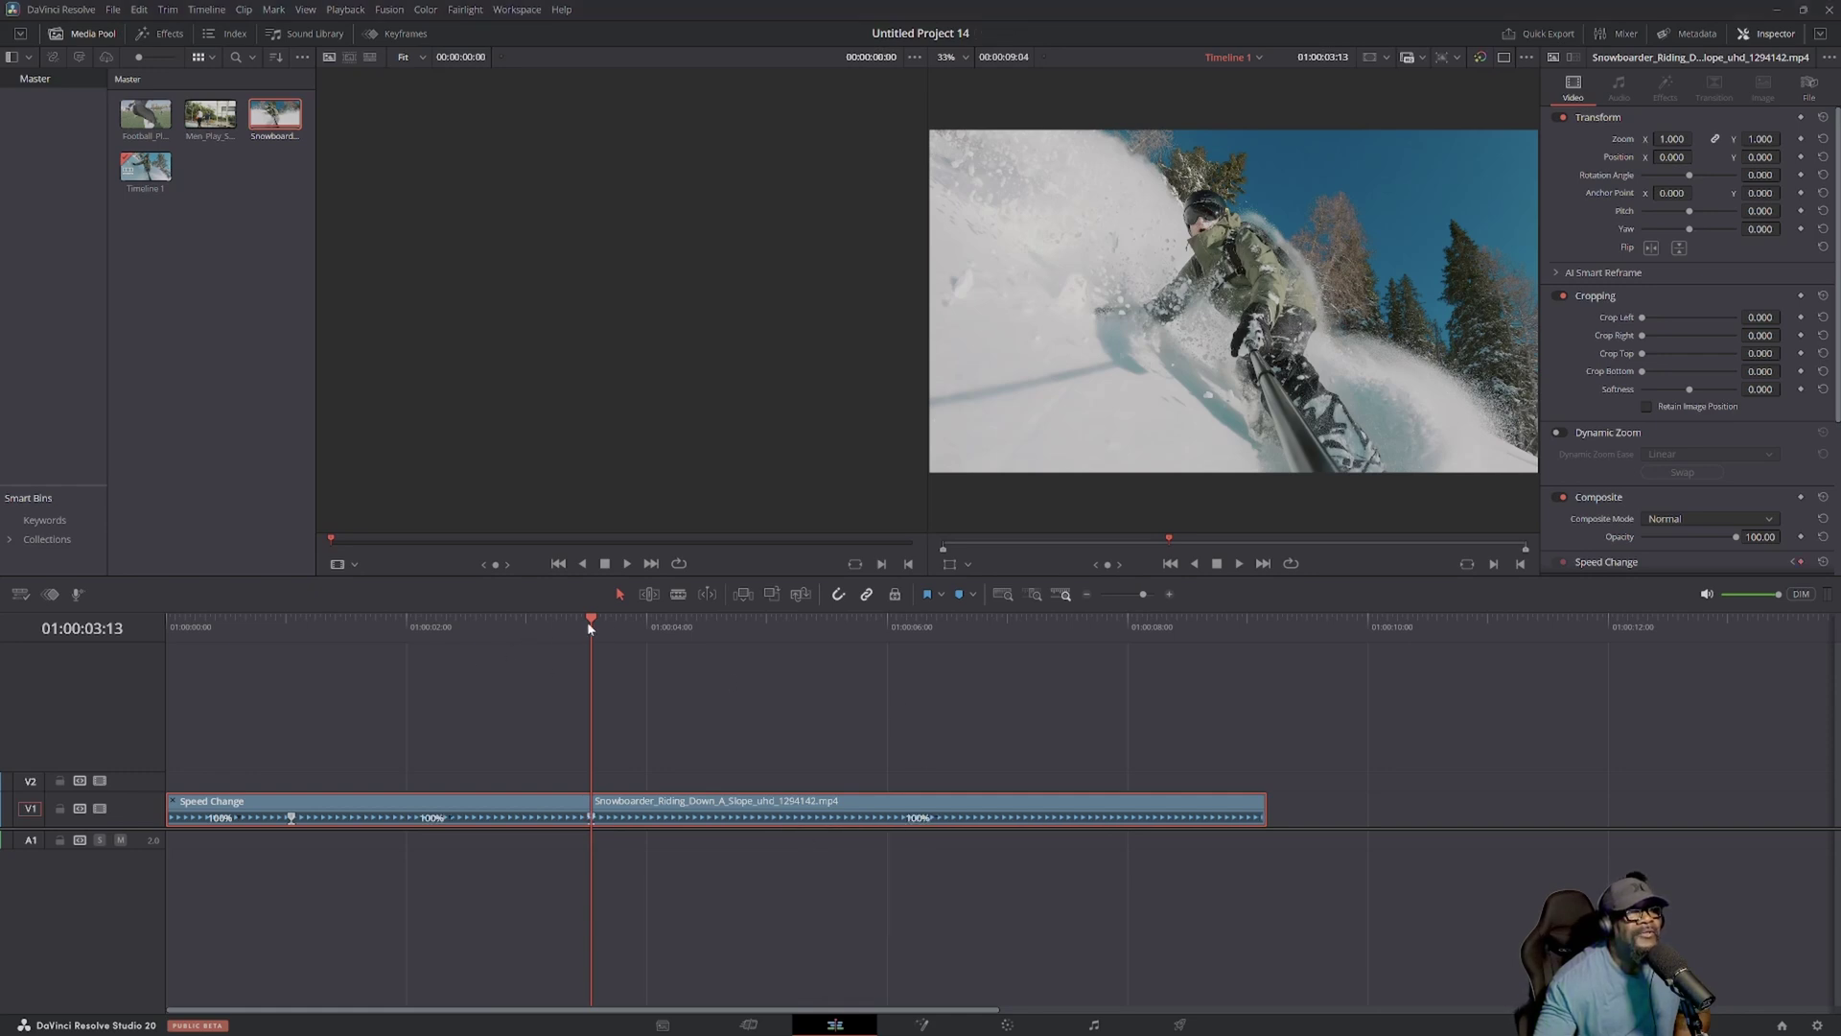
Step: Add a third speed point to the snowboarder clip at 01:00:06:13
left_click_drag(587, 622, 953, 652)
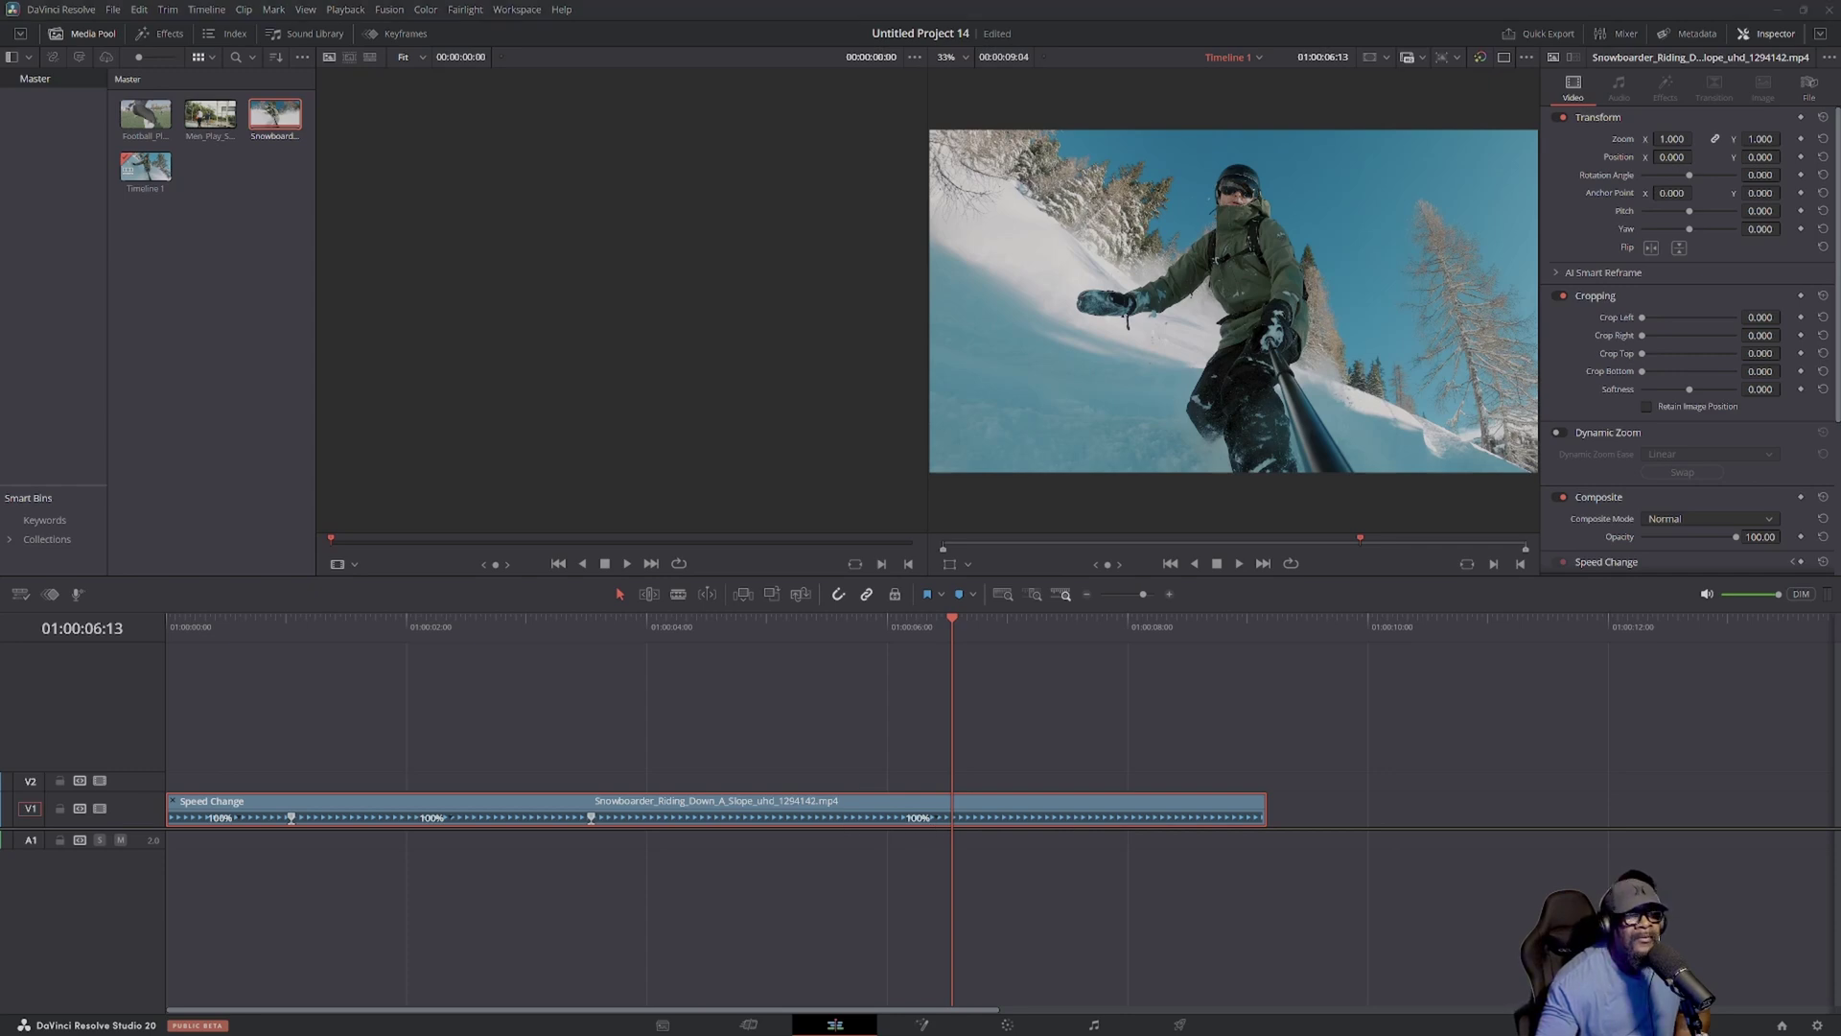
left_click(937, 821)
left_click(980, 836)
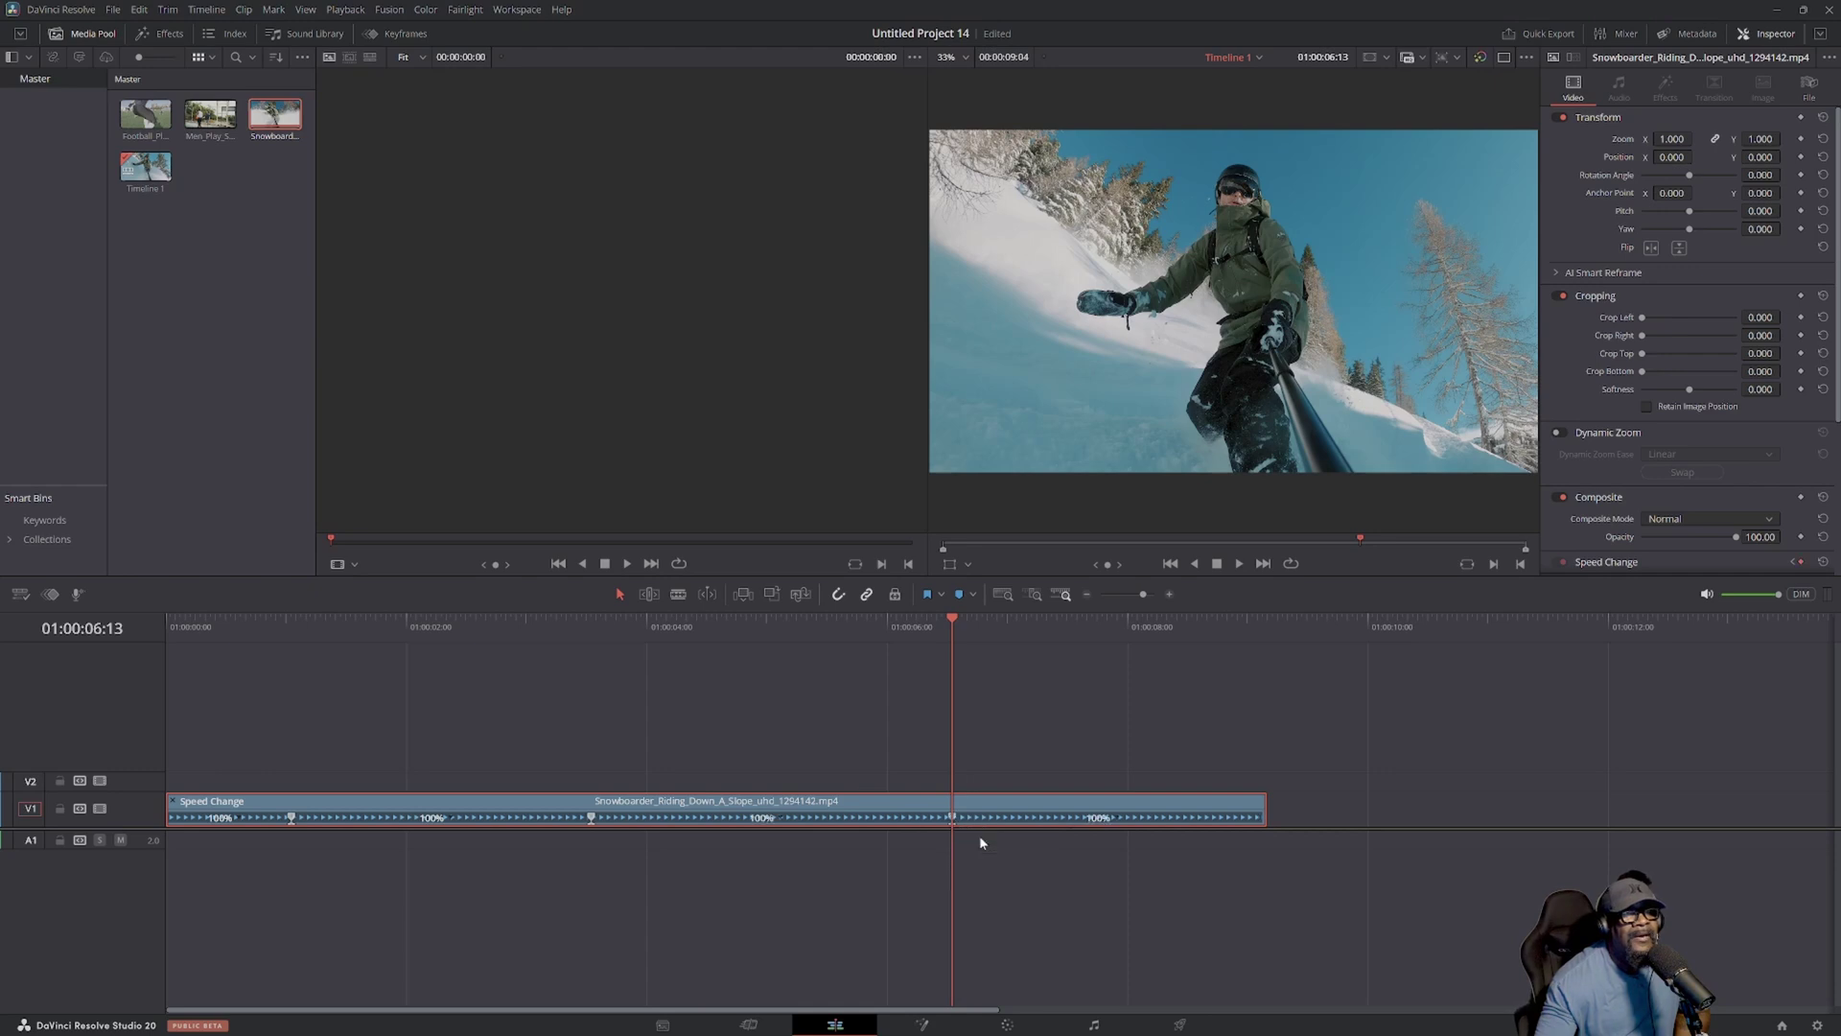
Step: Set the speed of the snowboarder clip's segment between the first and second speed points to 10%
left_click_drag(954, 626, 310, 756)
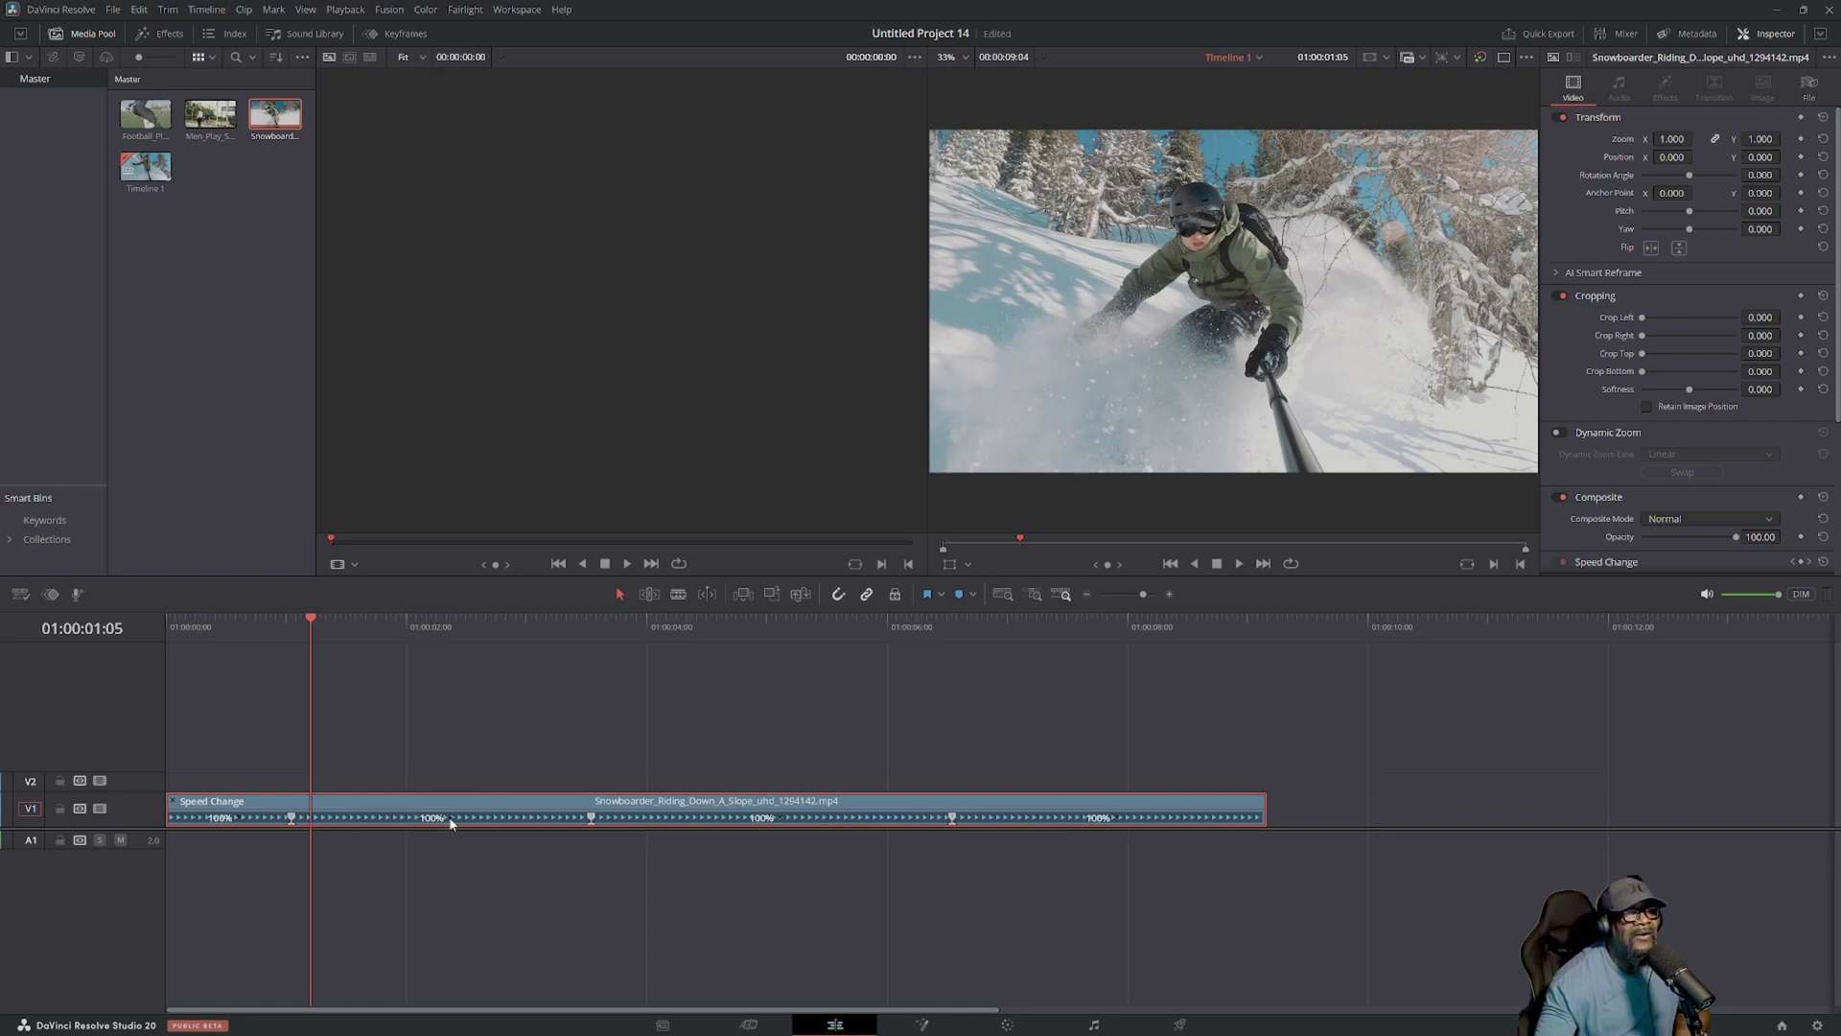
left_click(449, 816)
mouse_move(502, 877)
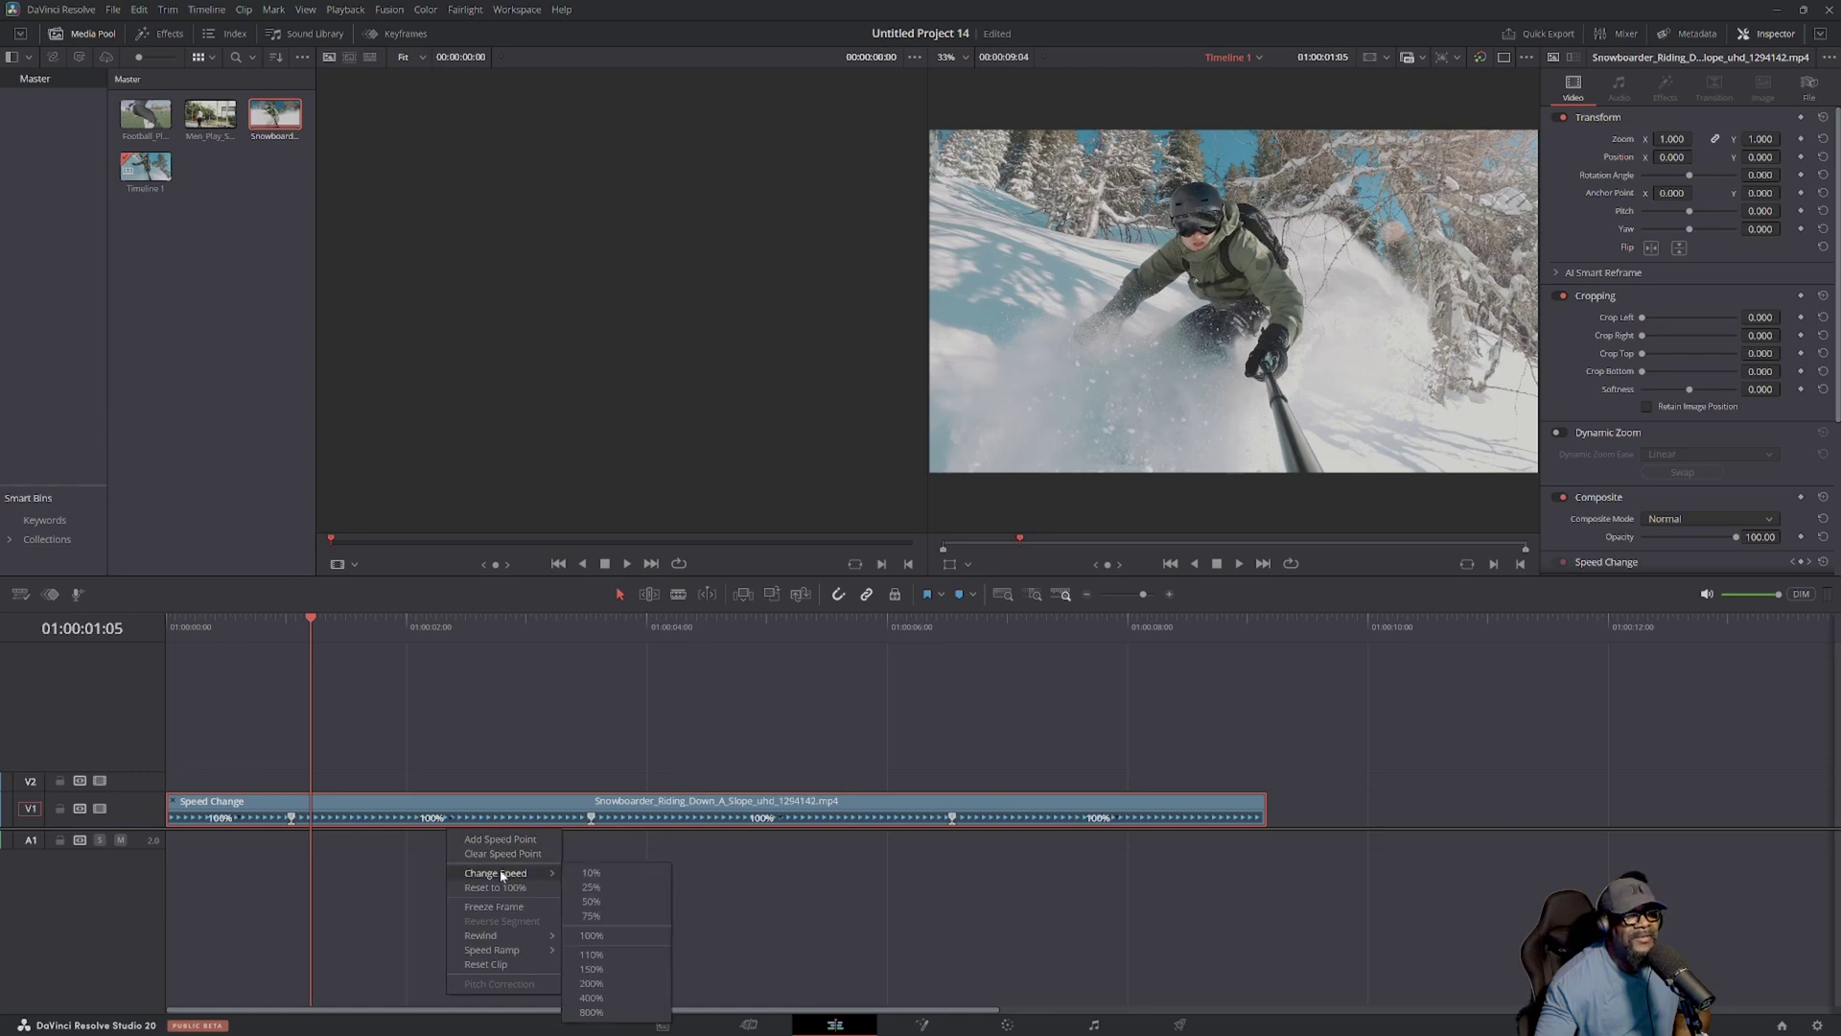
left_click(587, 873)
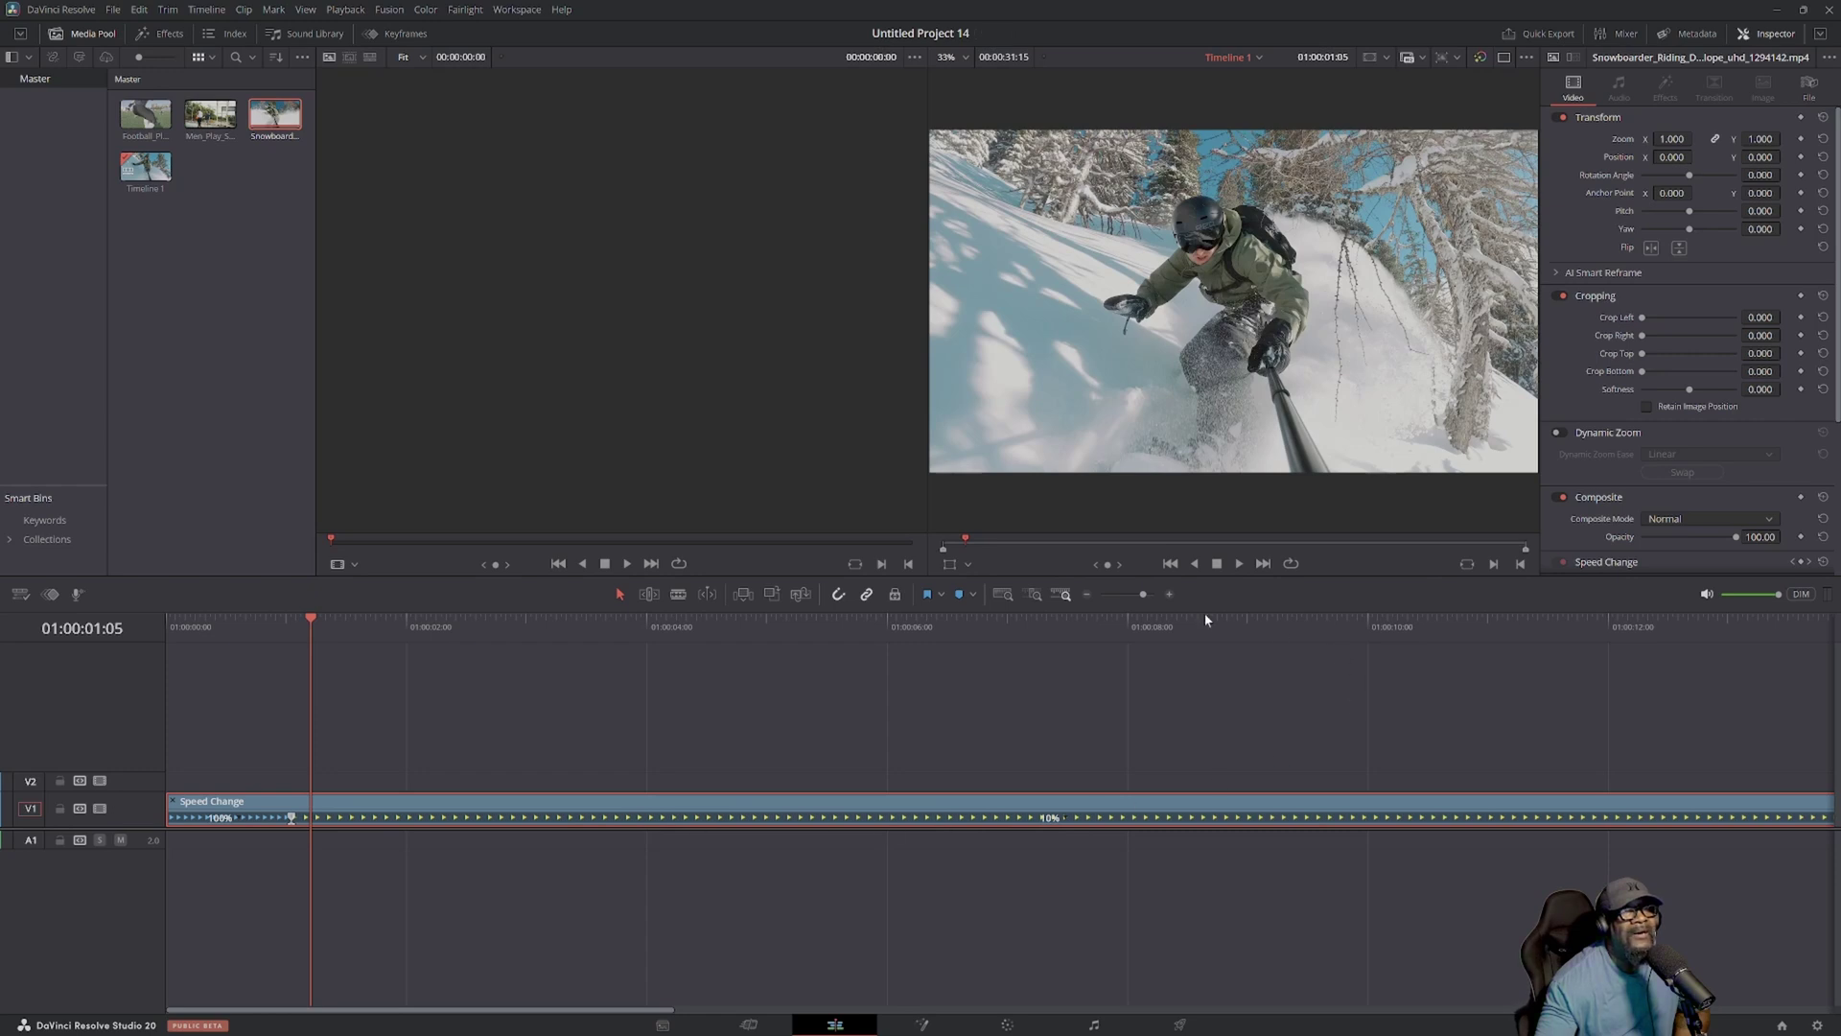
Step: Play the snowboarder clip from the start into the slowed segment to check the motion, then return to the start
left_click_drag(1141, 596, 1134, 598)
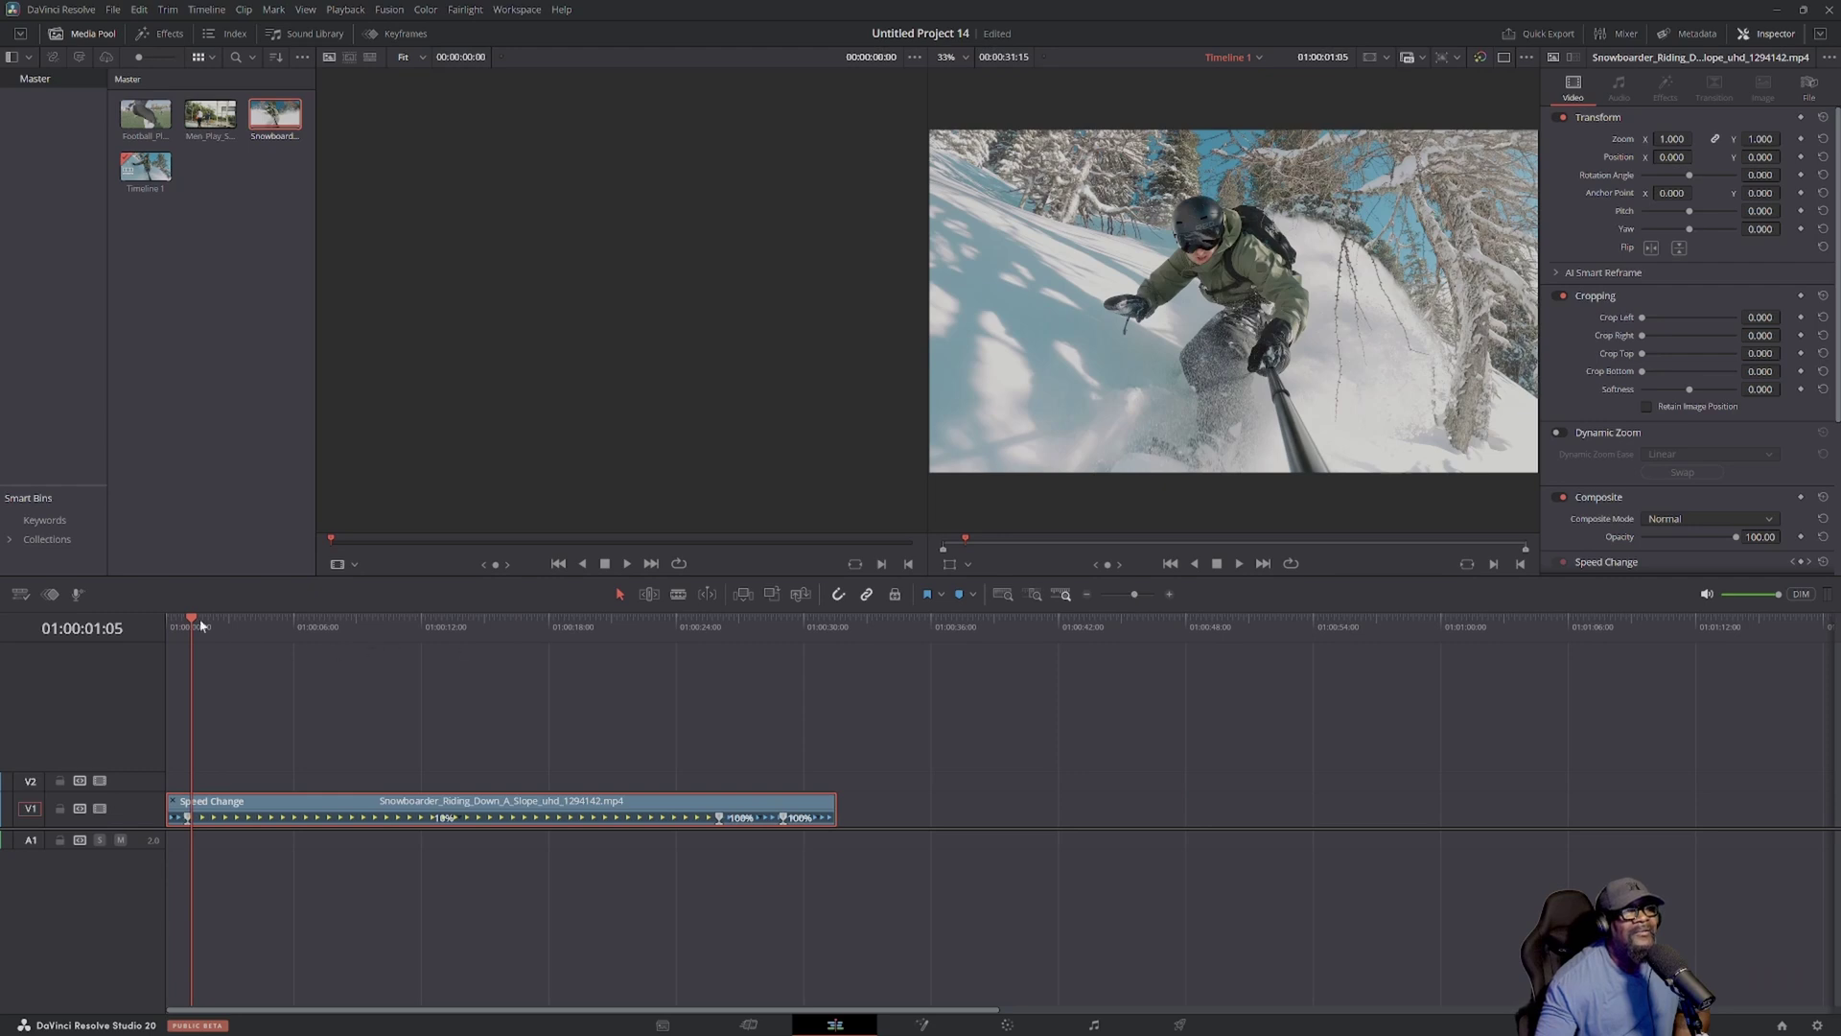
left_click_drag(201, 624, 144, 618)
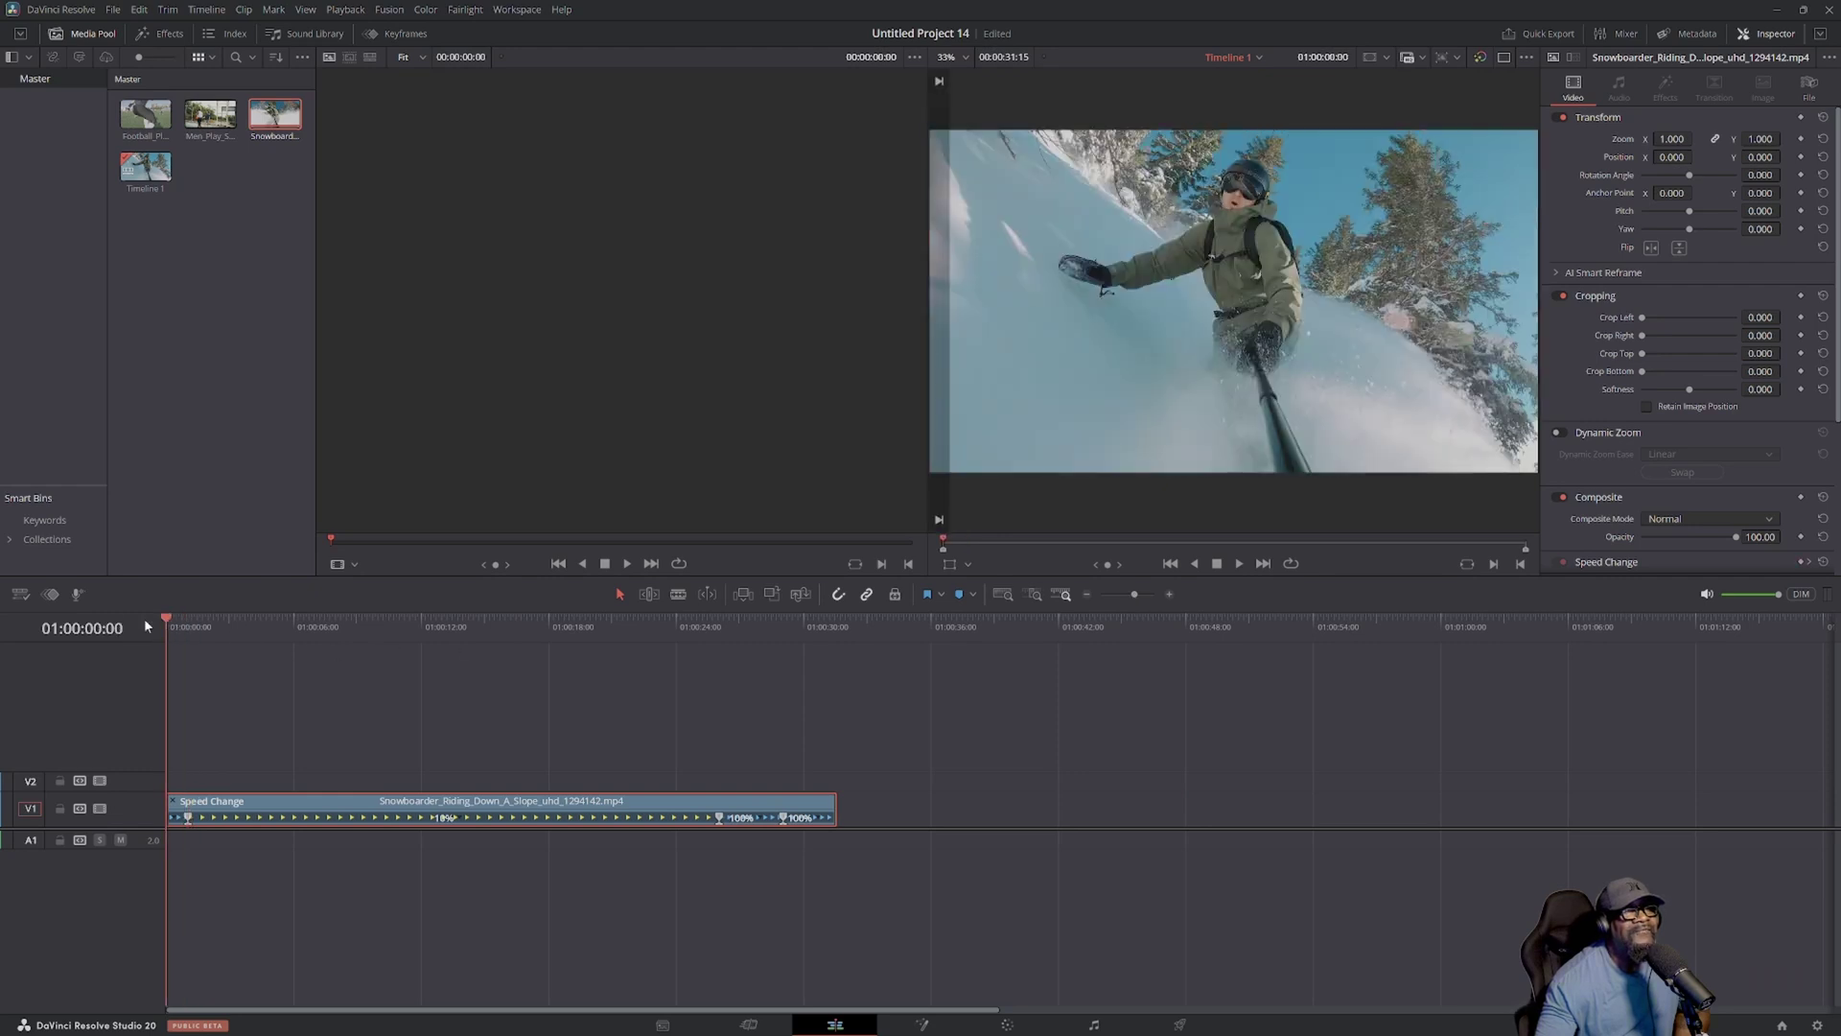
left_click(1240, 564)
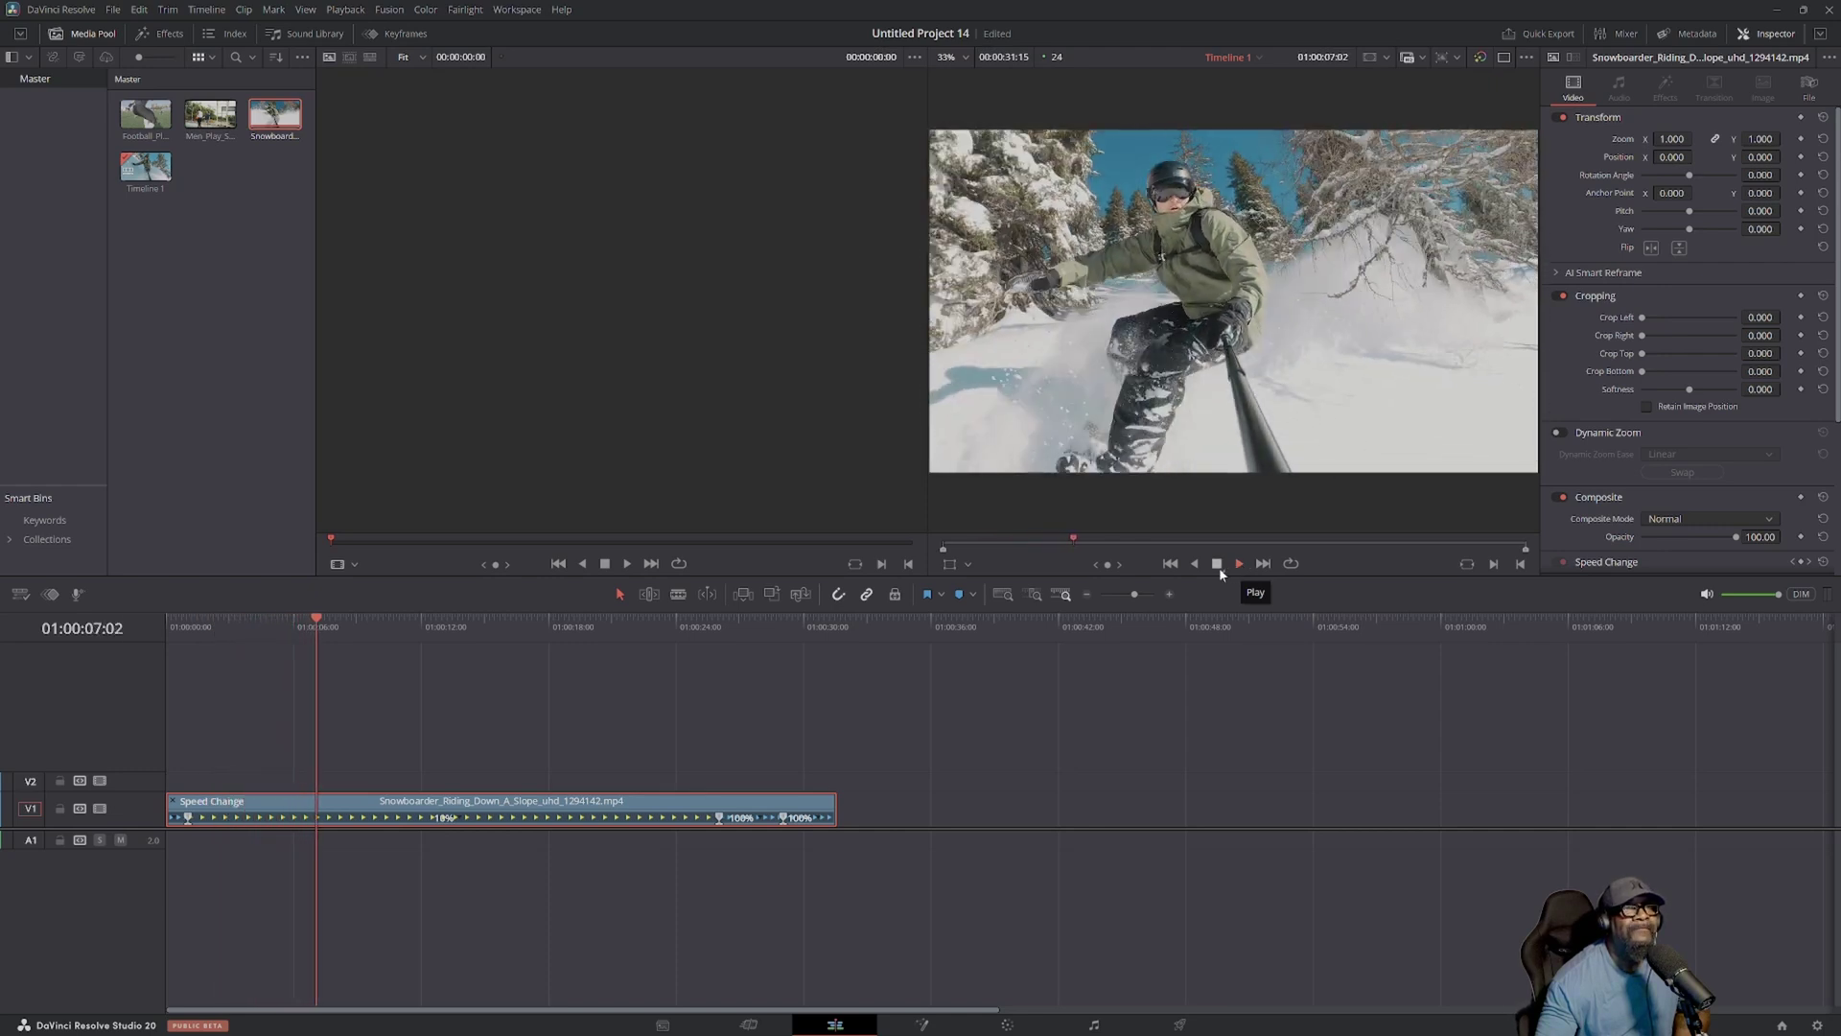
left_click(1218, 565)
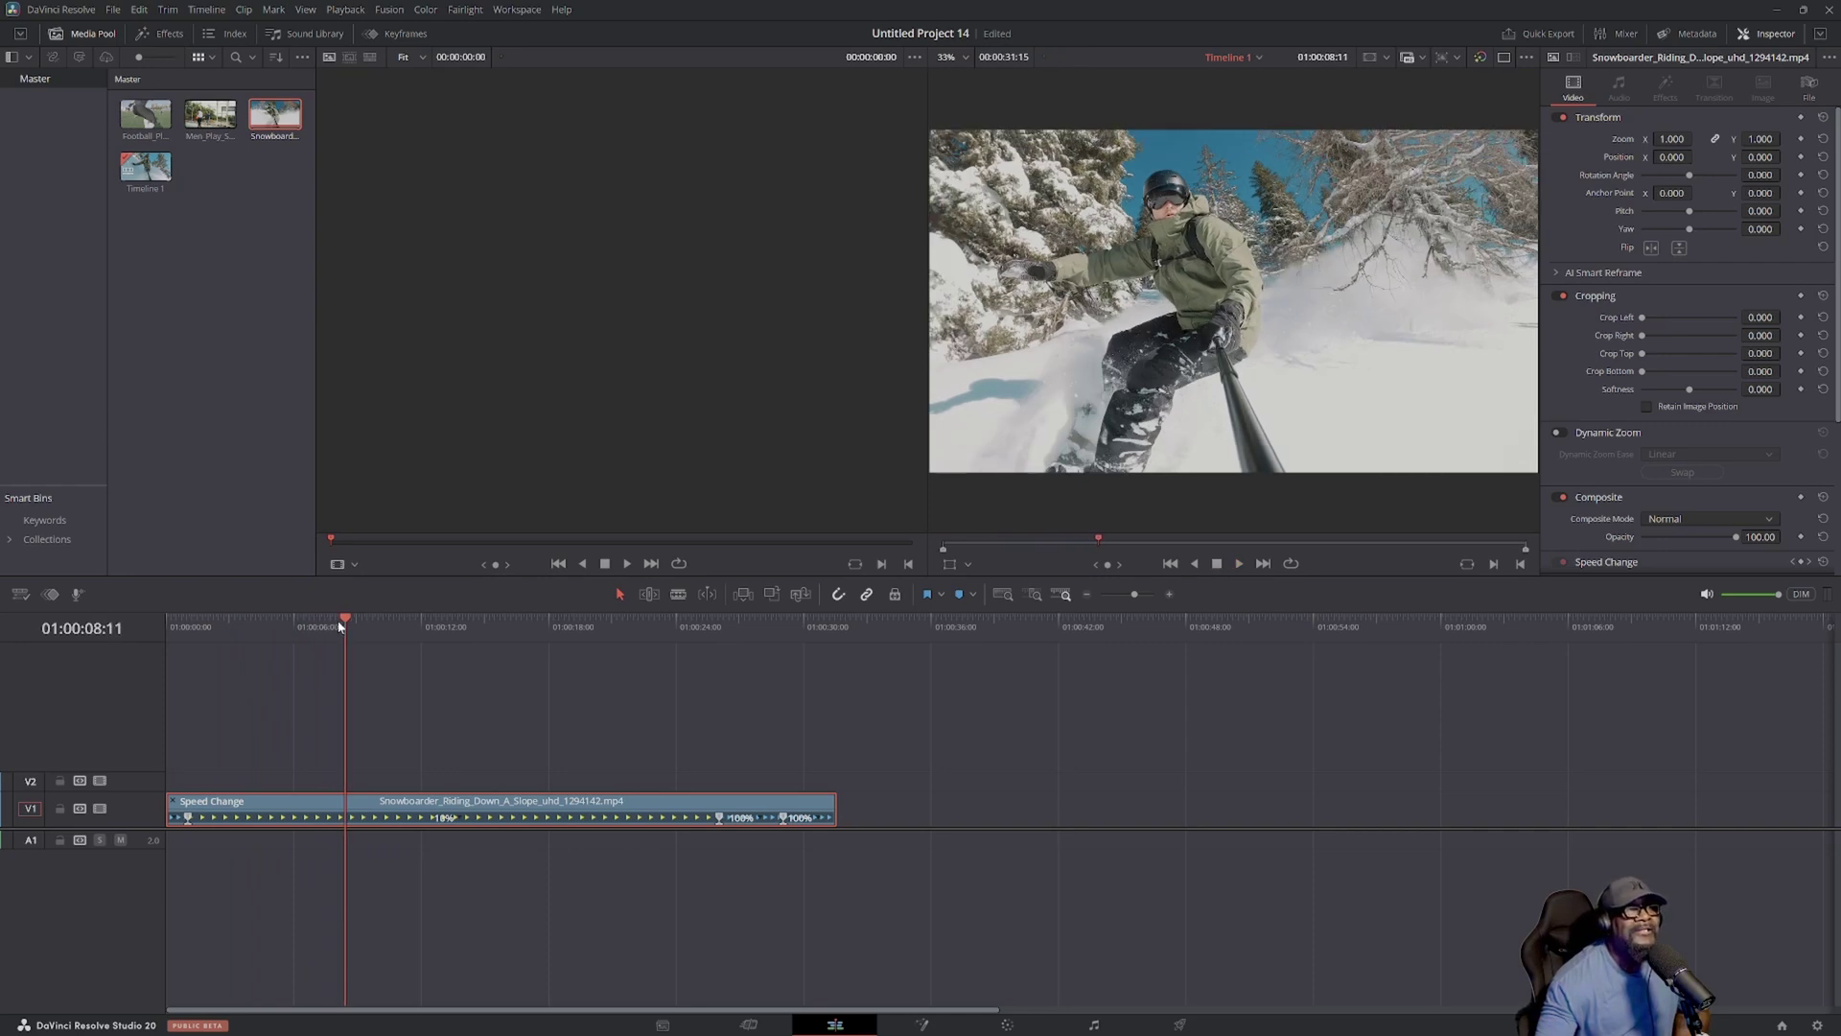
left_click_drag(340, 626, 169, 631)
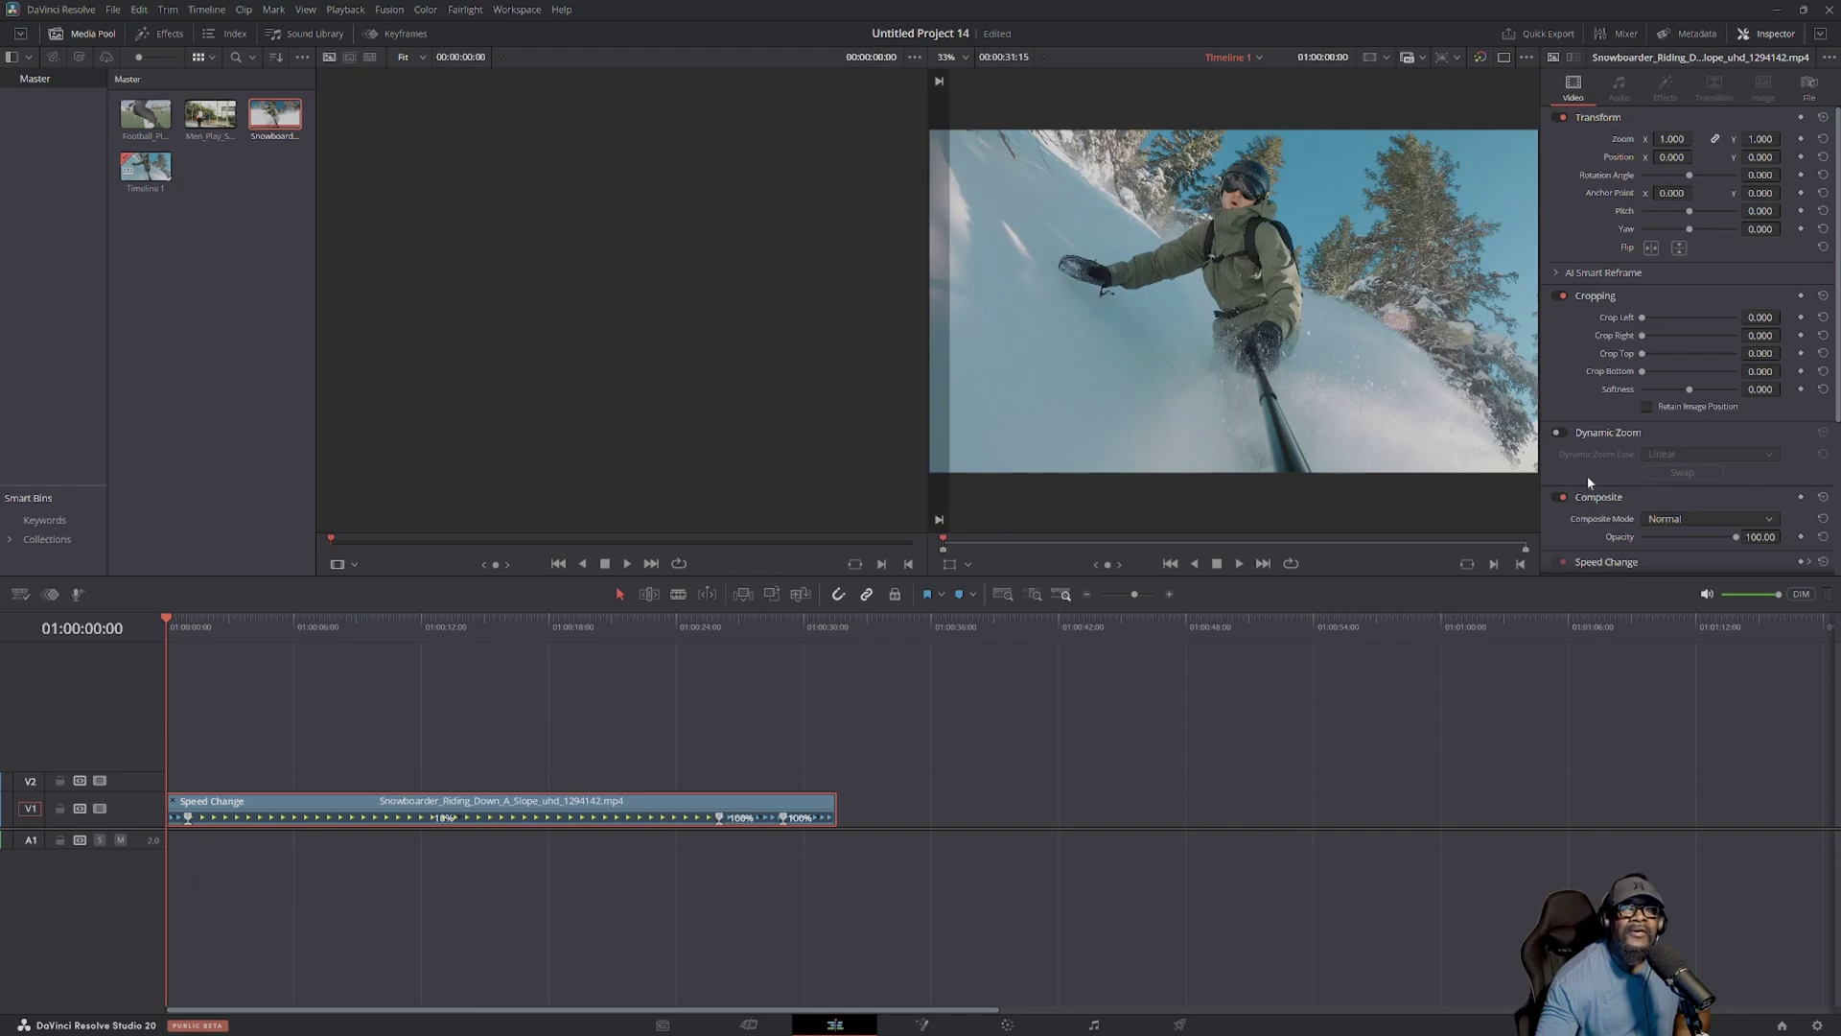
Step: Set the snowboarder clip's retime process to Optical Flow with Enhanced Better motion estimation, and play it back
scroll(1699, 456, "down", 5)
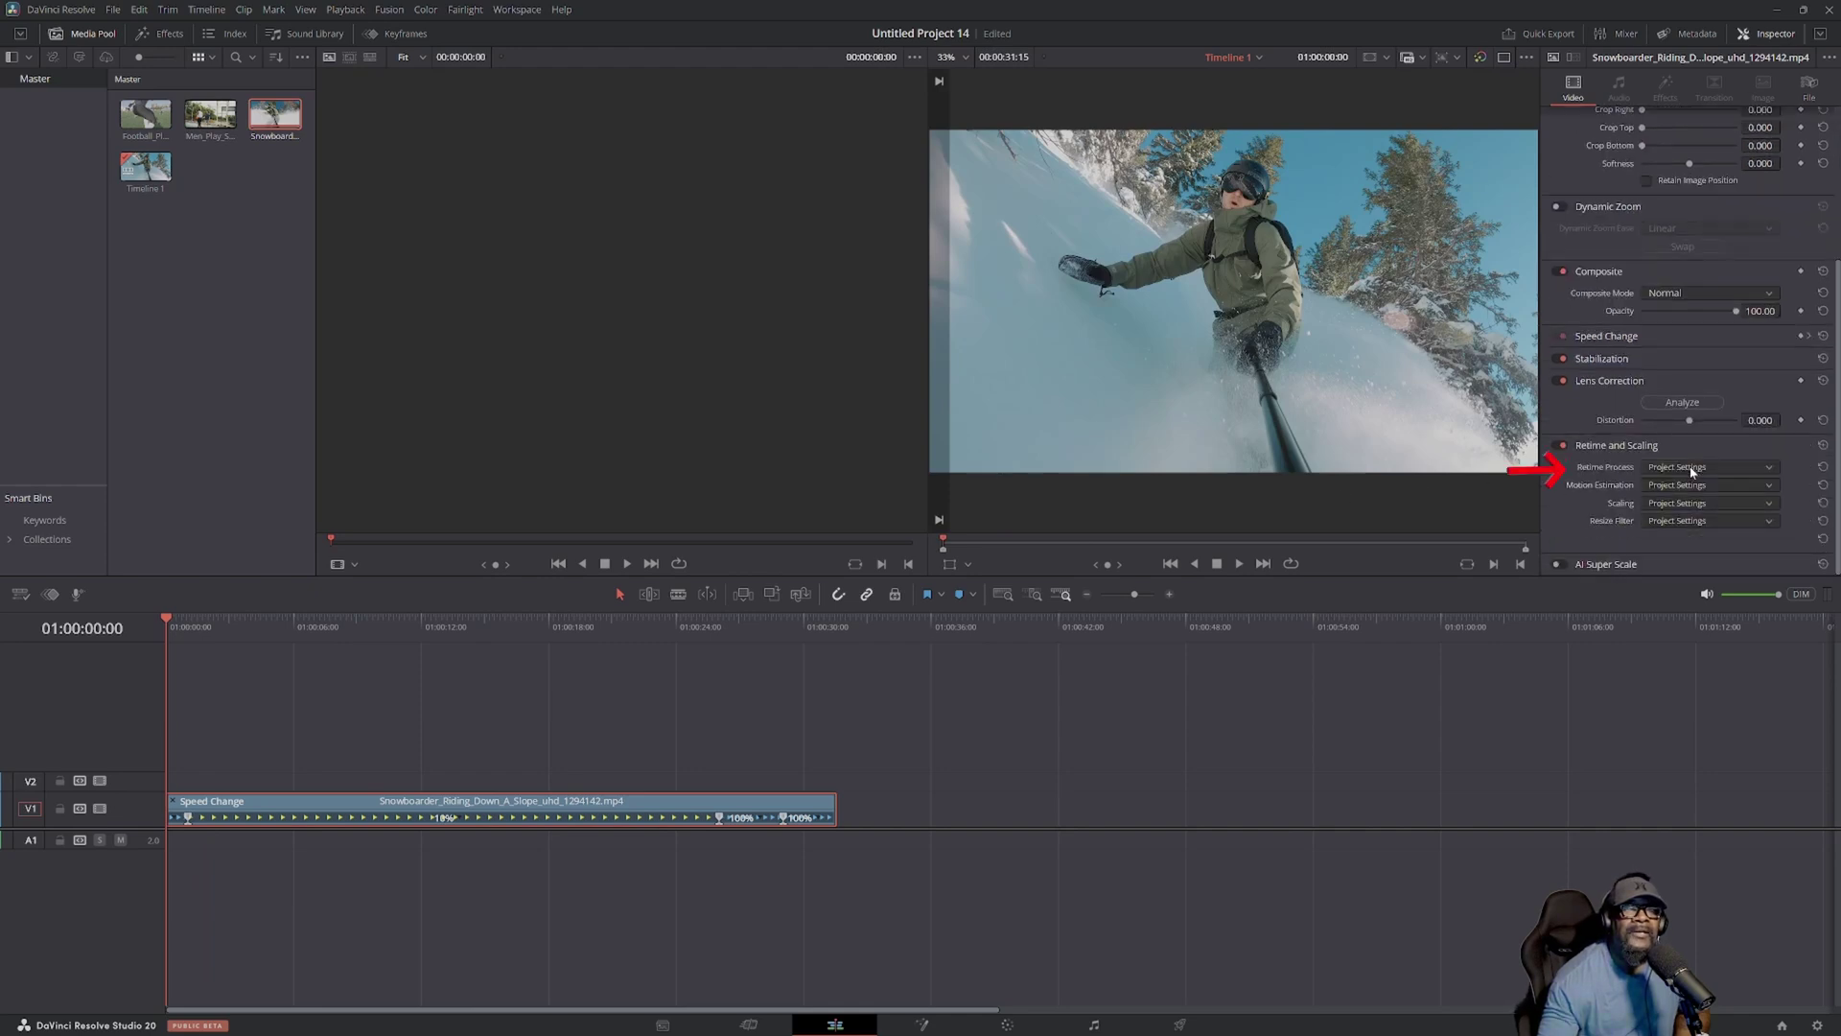
left_click(1768, 466)
left_click(1771, 486)
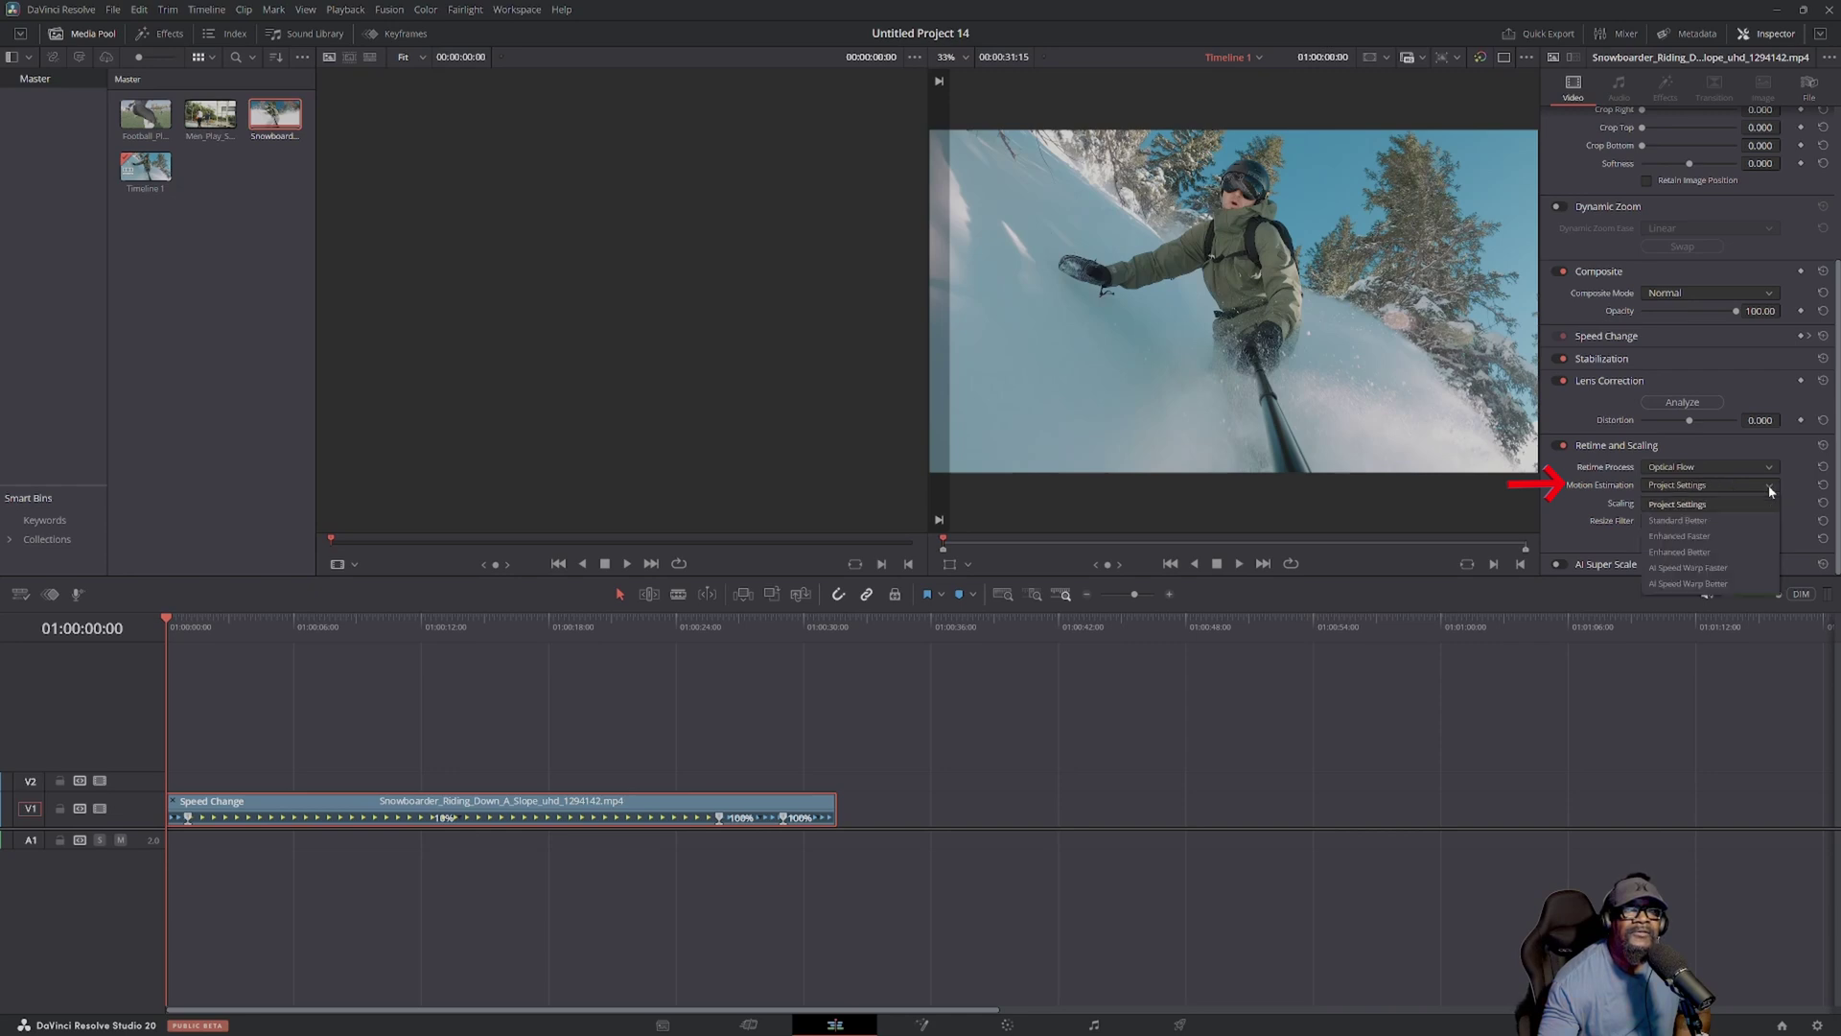
left_click(1728, 547)
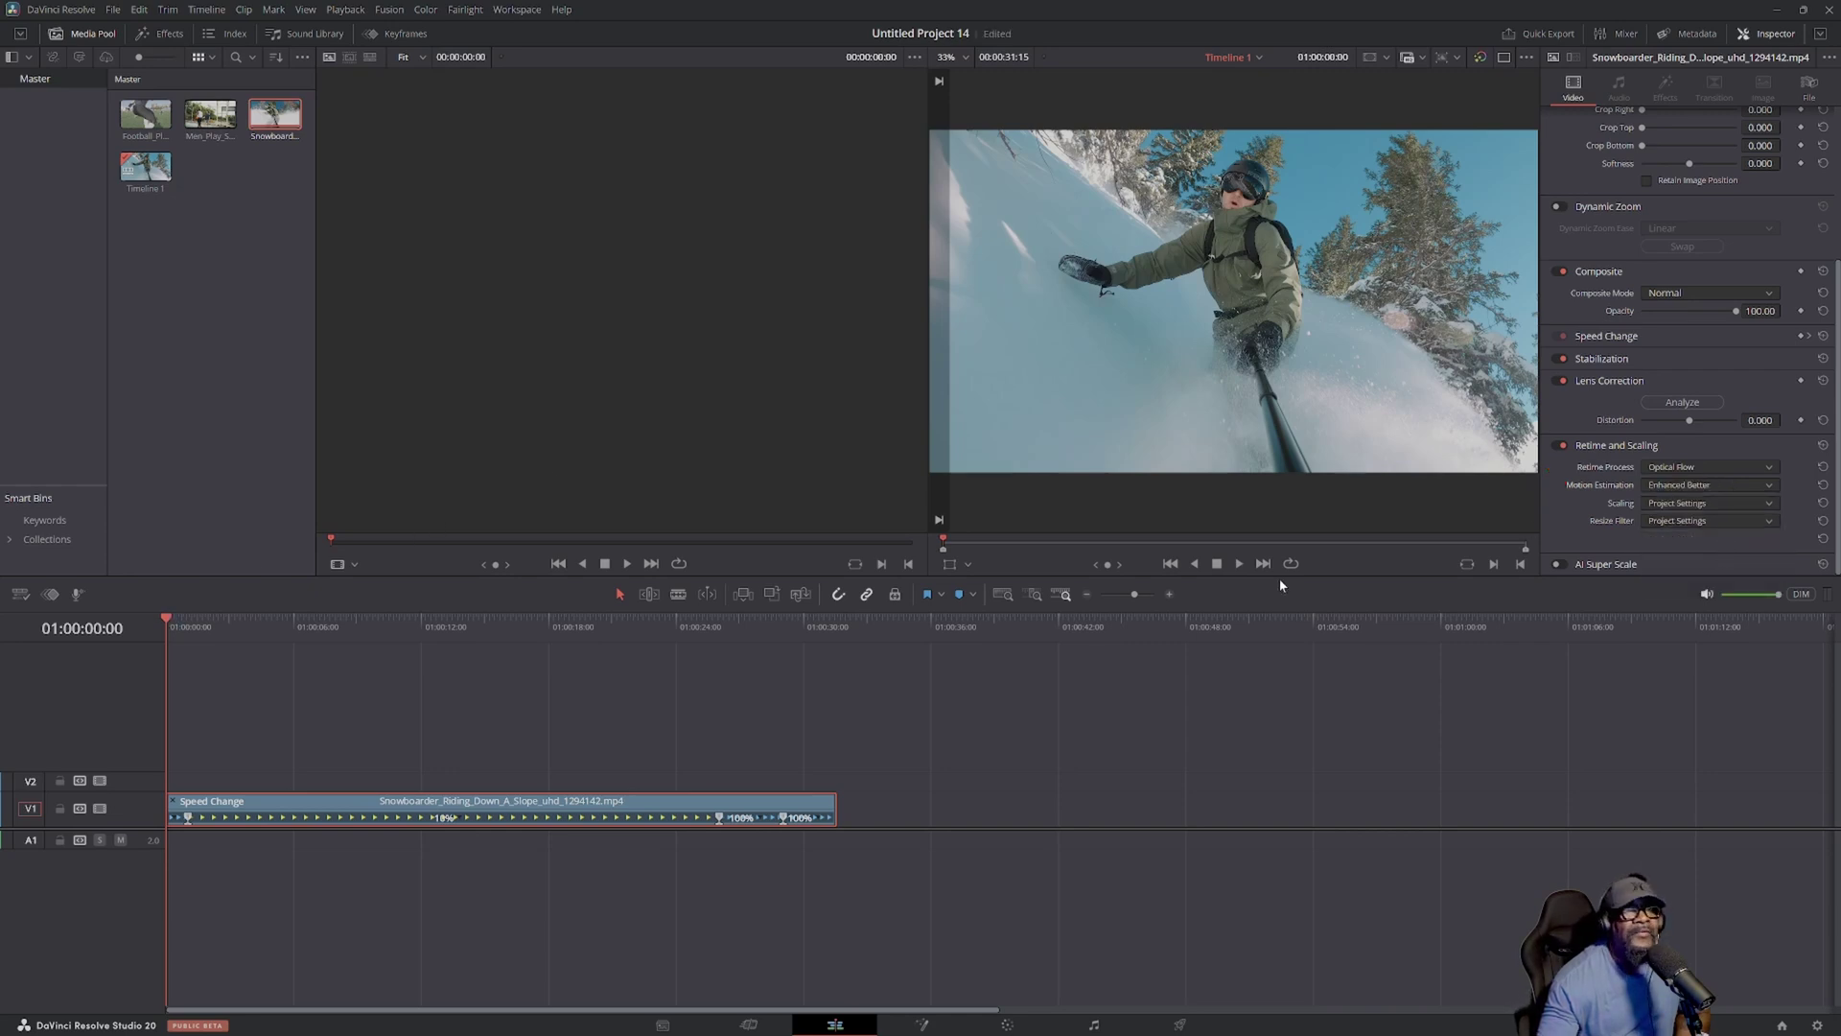
left_click(1240, 566)
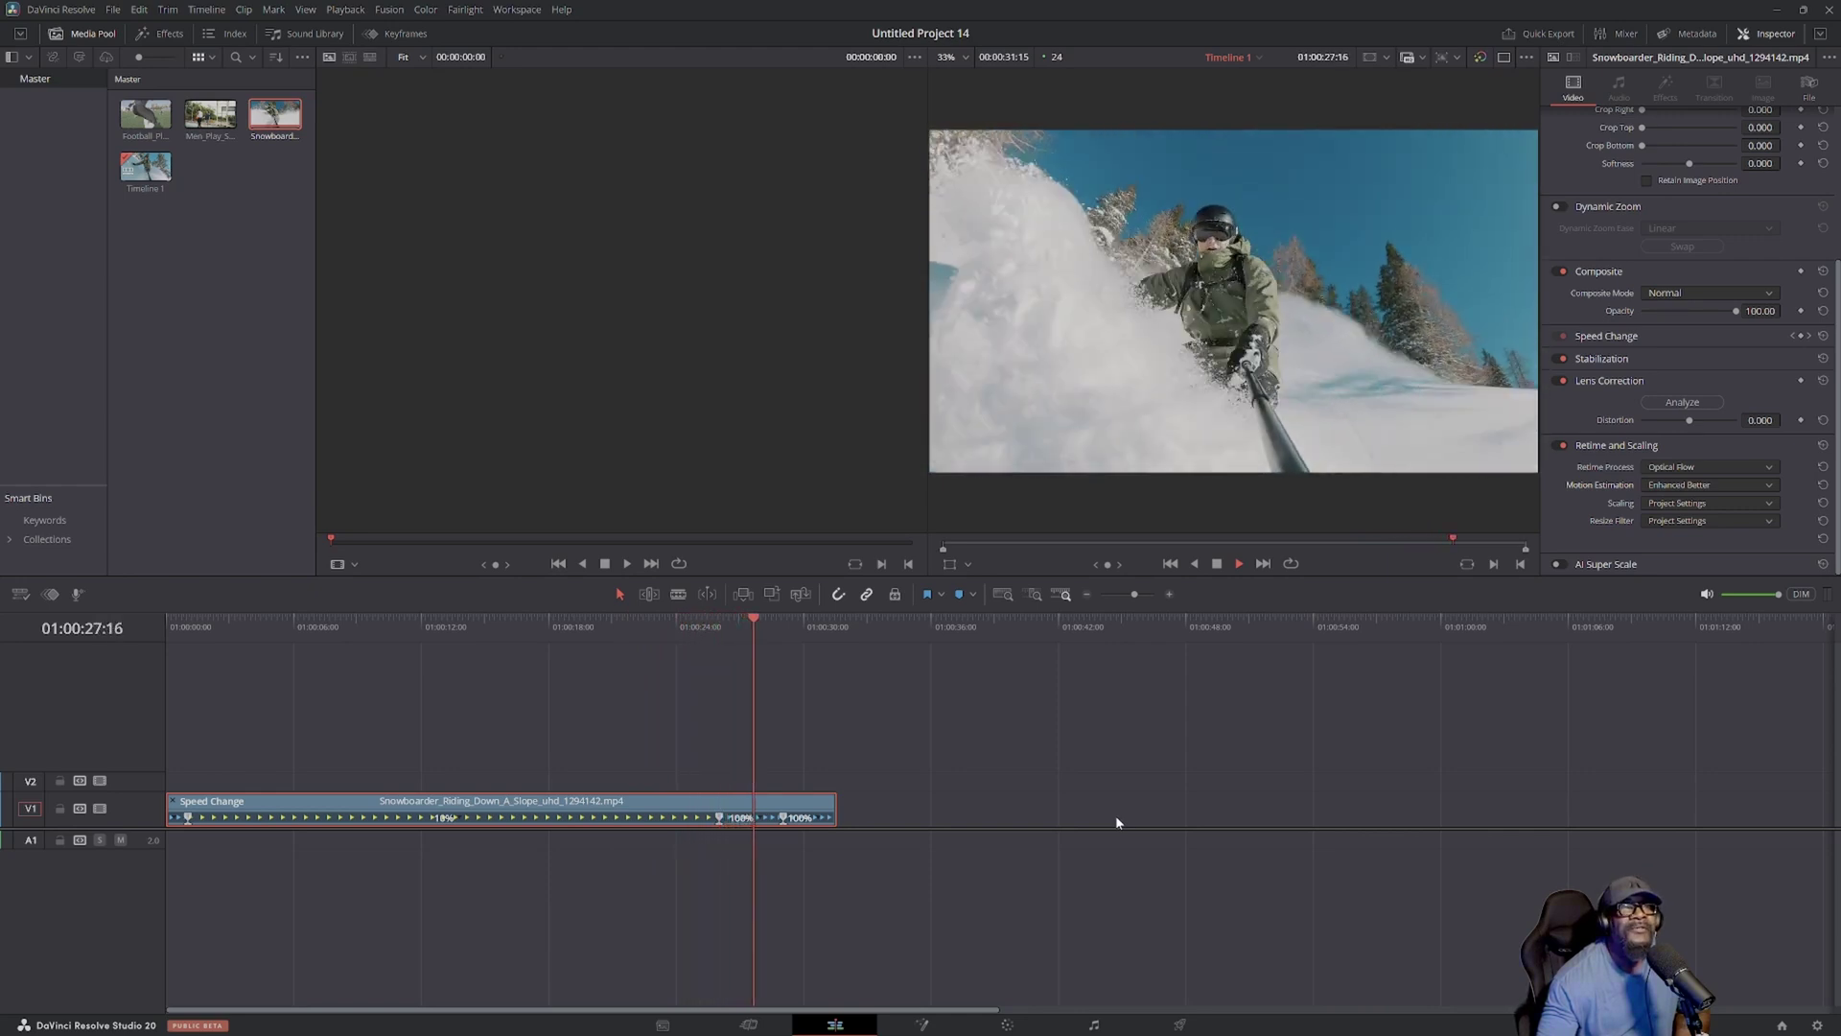
left_click(1217, 565)
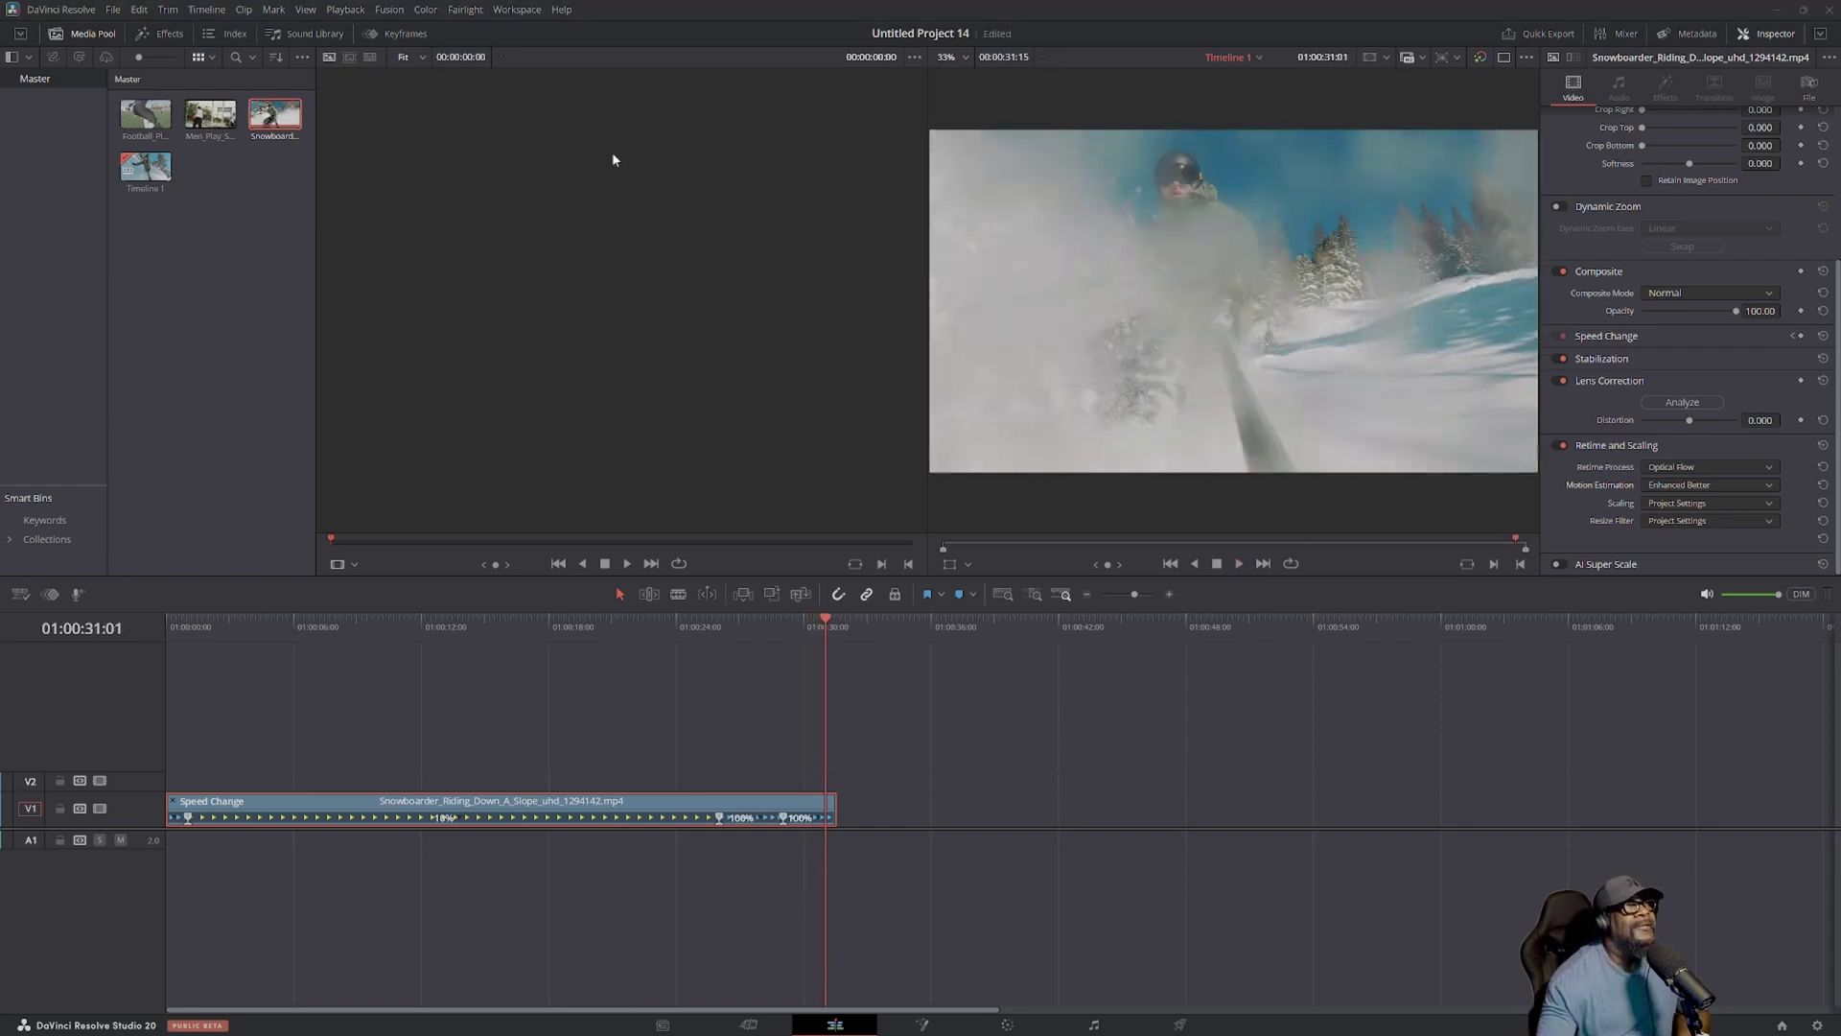
Step: Place the street basketball clip on V1 just after the snowboarder clip, leaving a small gap, and enable its retime controls
left_click(190, 135)
left_click_drag(190, 135, 879, 822)
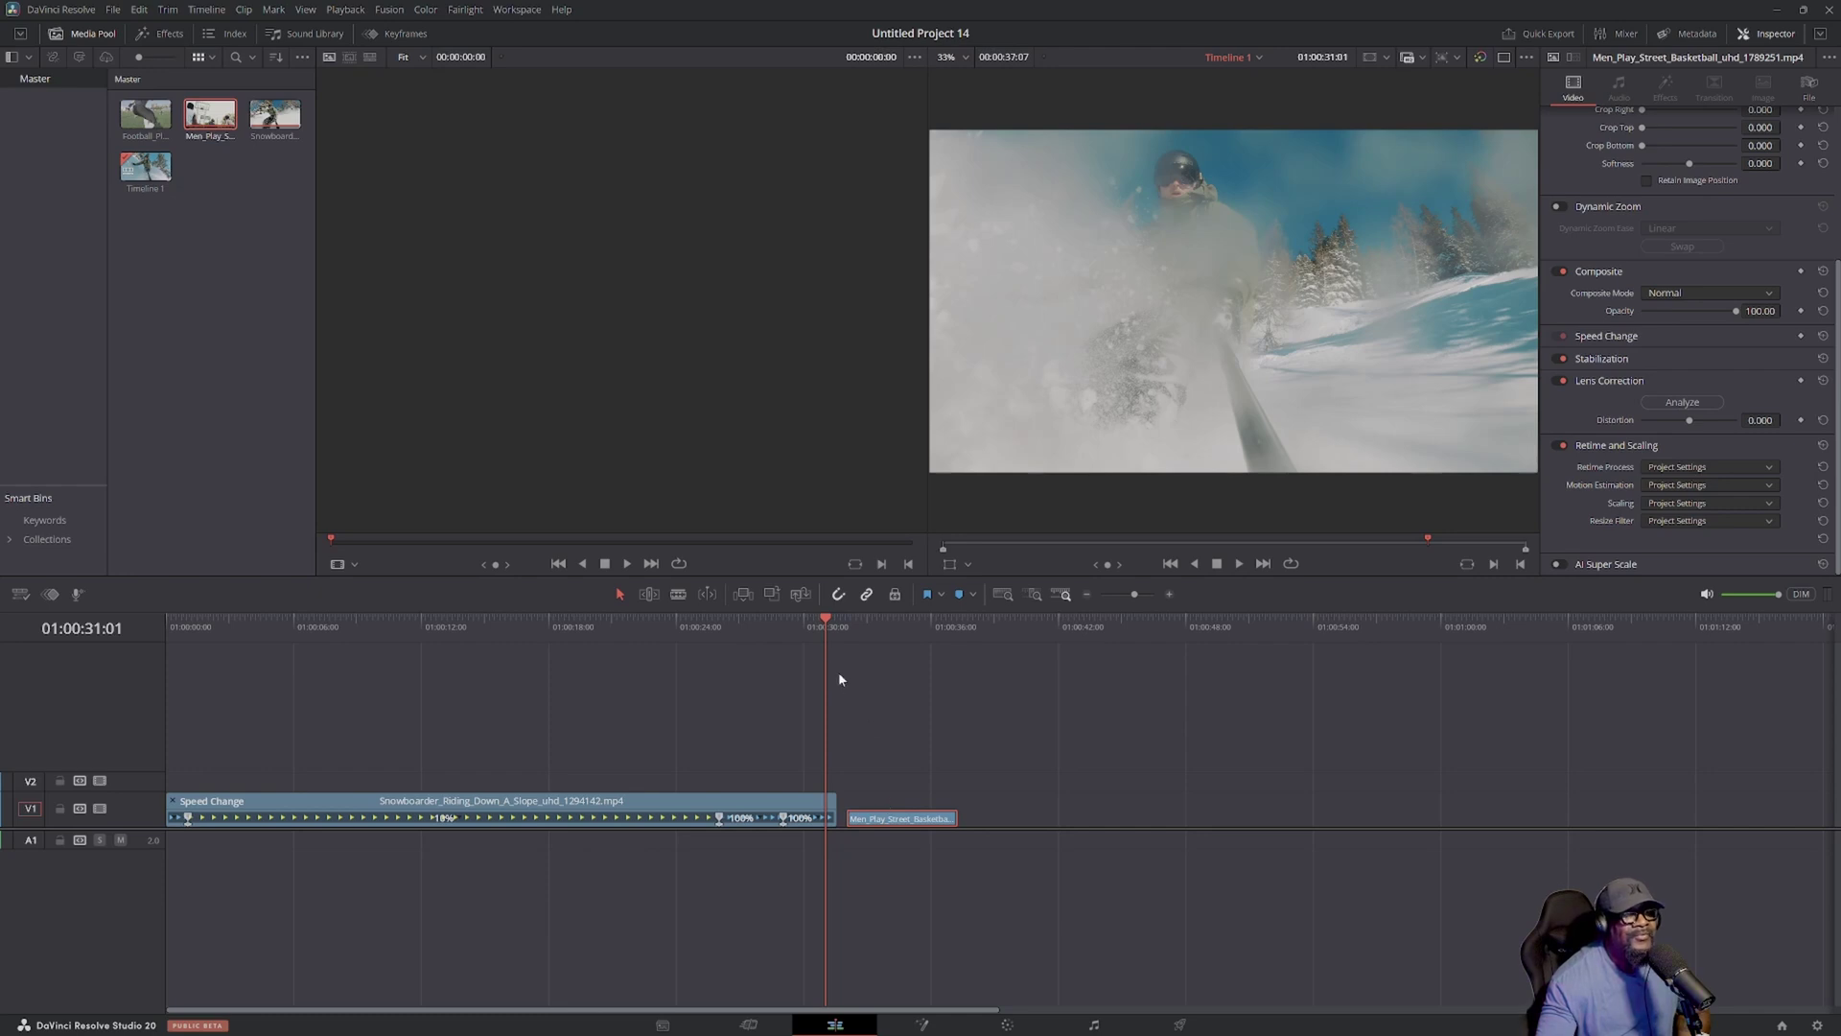
left_click_drag(827, 626, 846, 628)
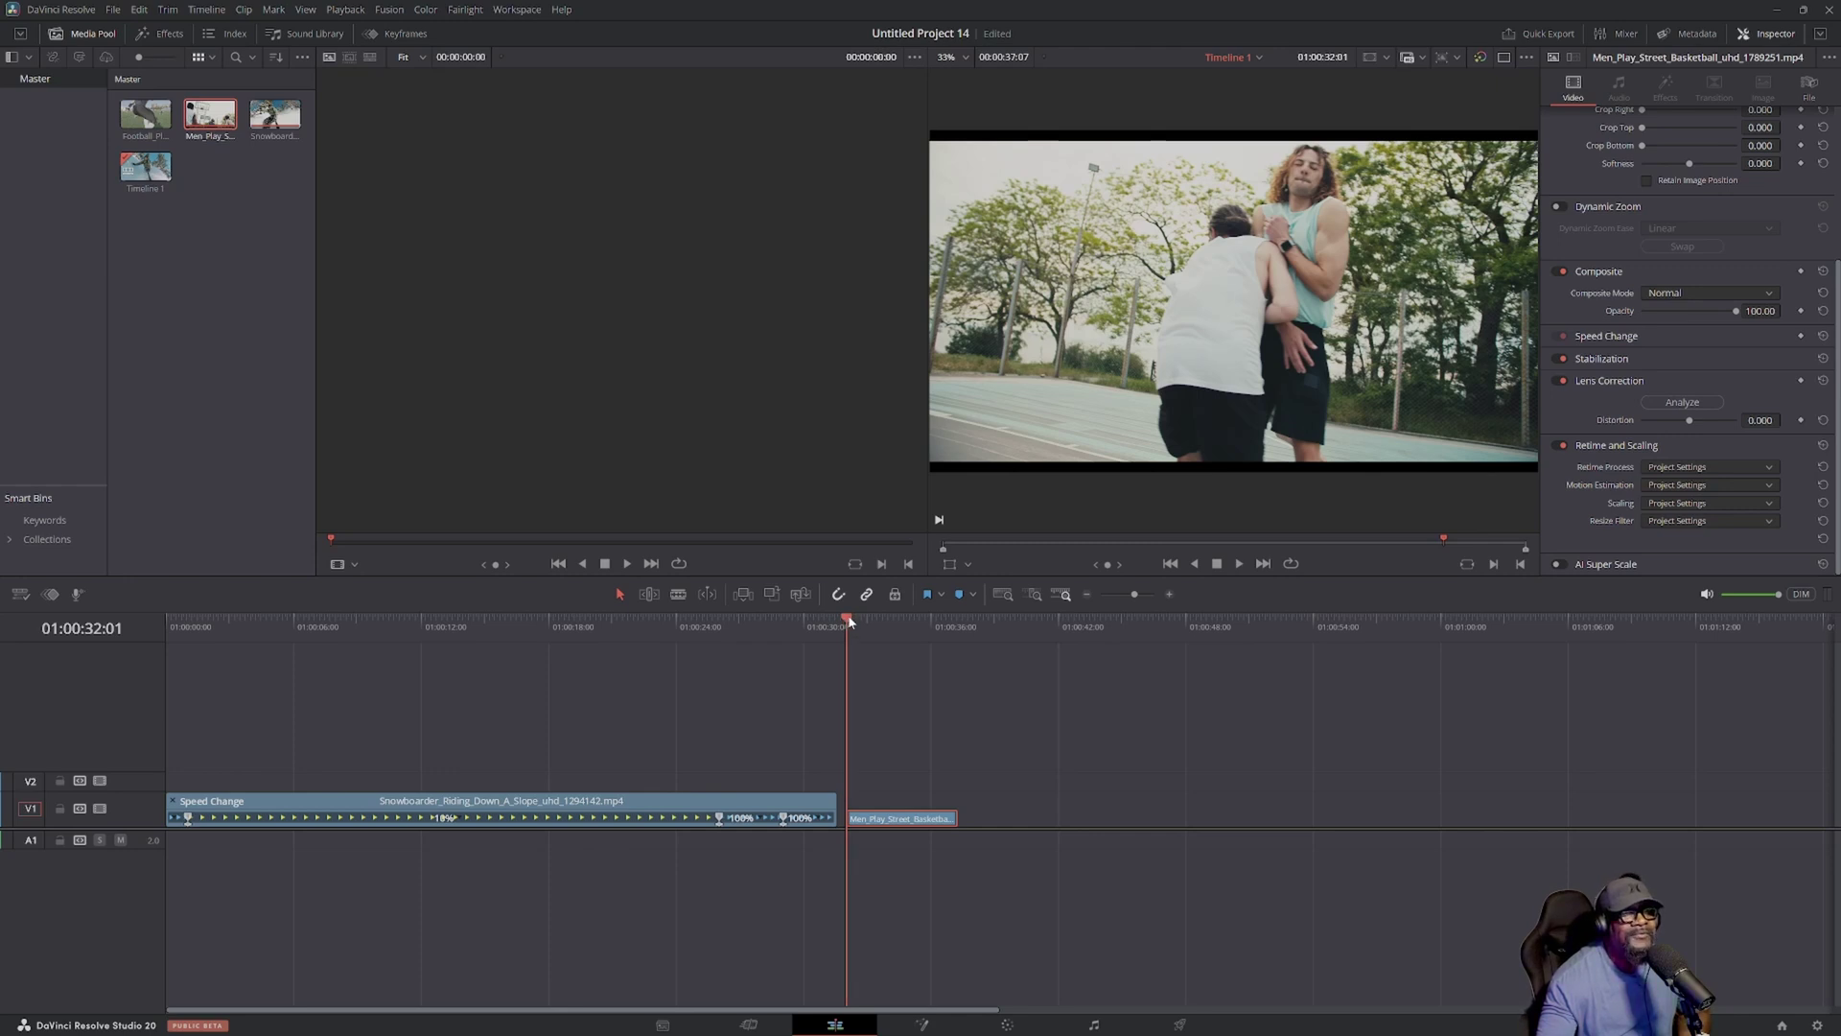
left_click_drag(849, 621, 858, 623)
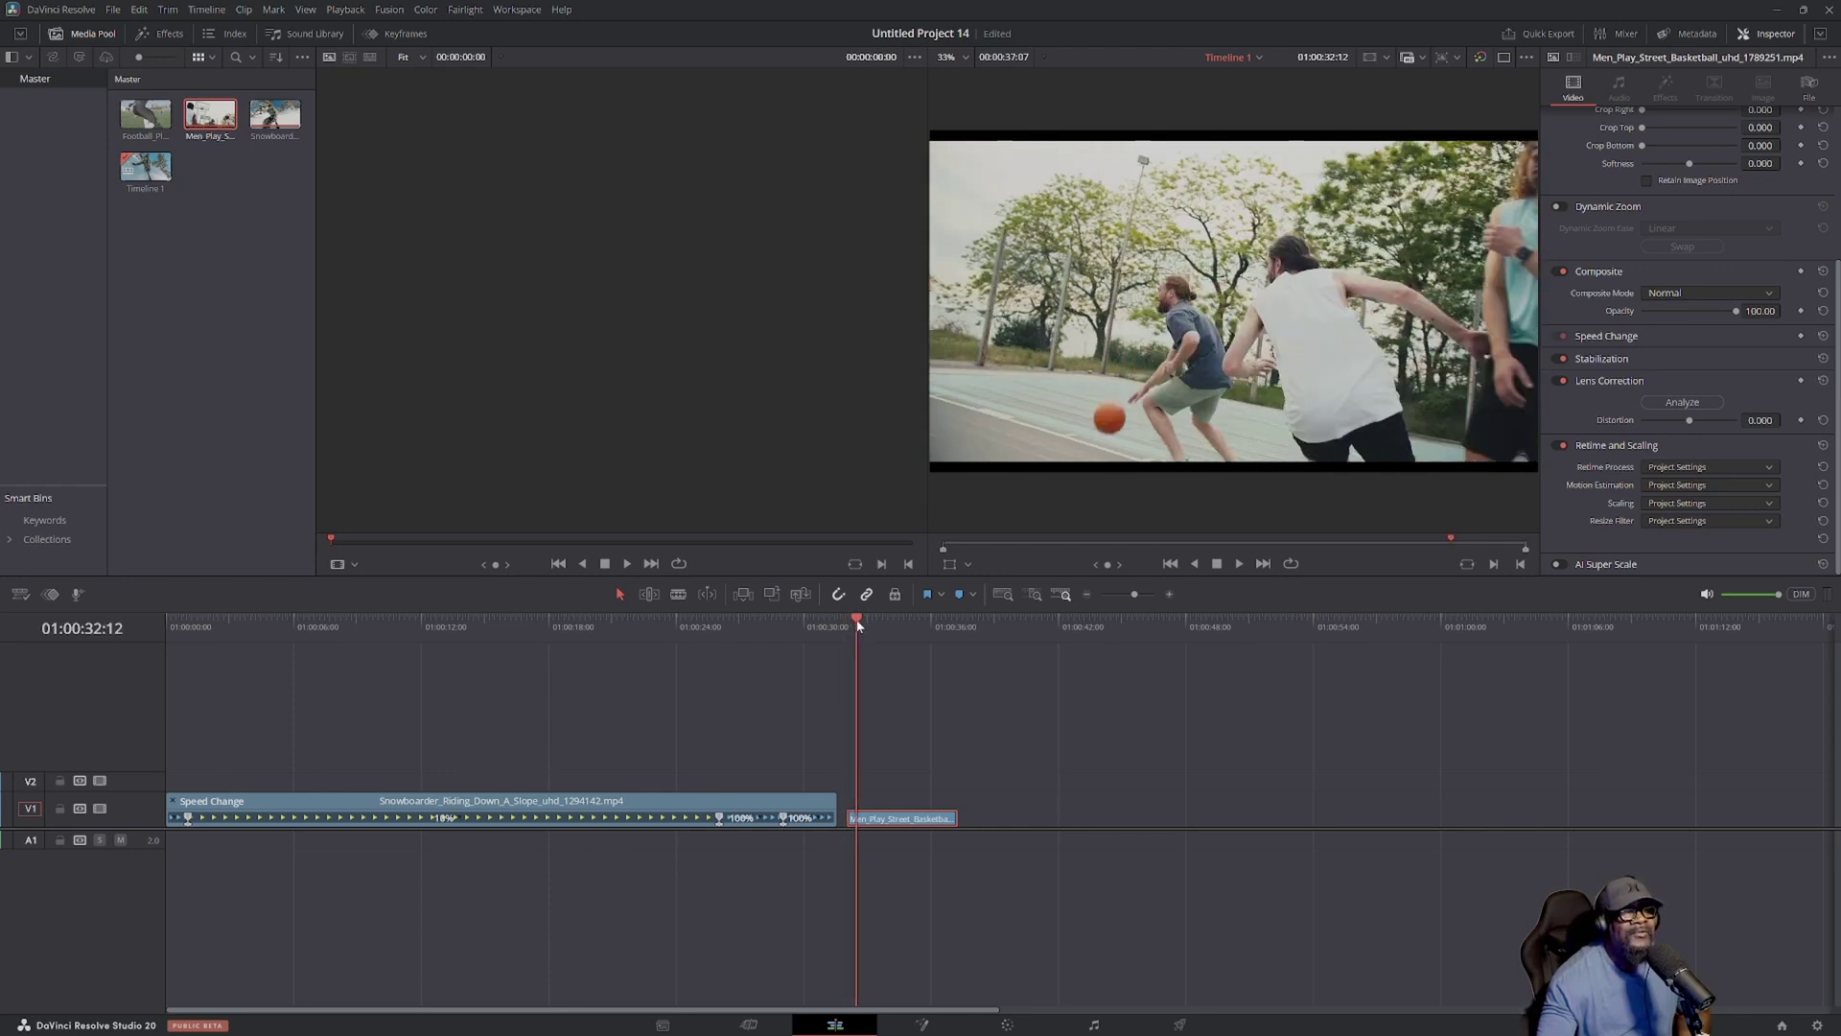
right_click(876, 820)
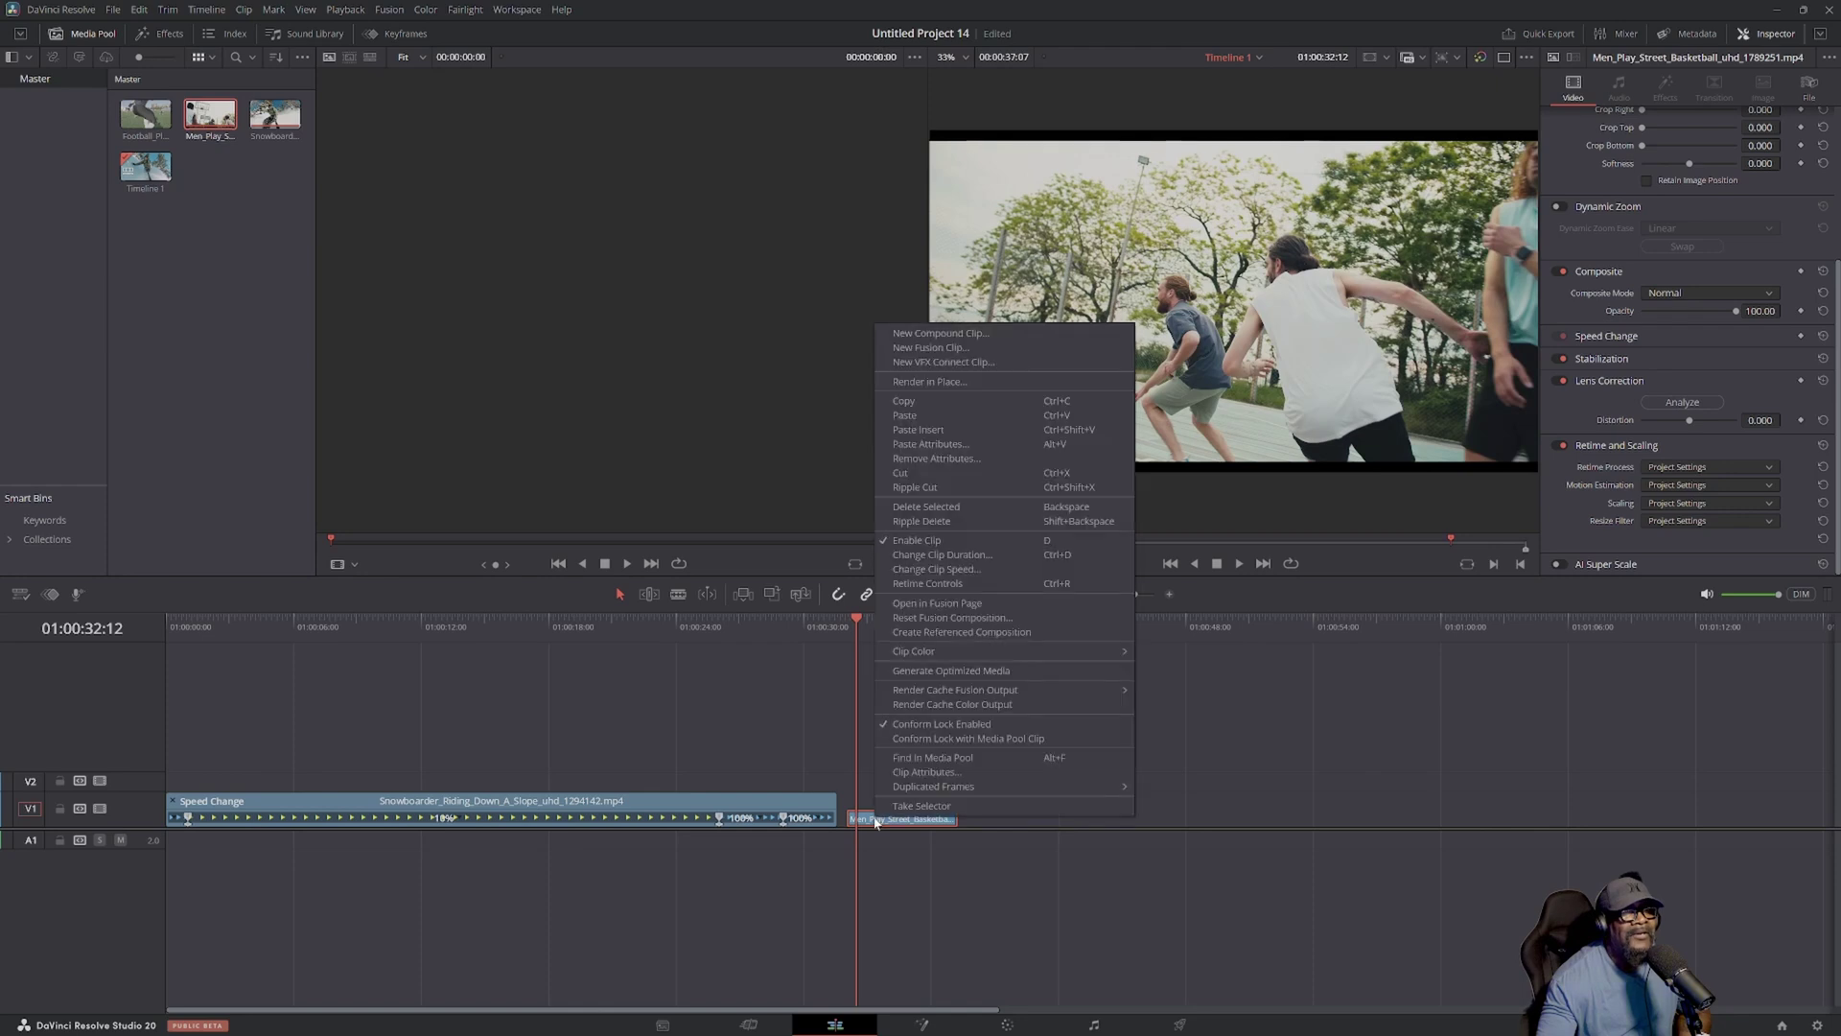
left_click(923, 583)
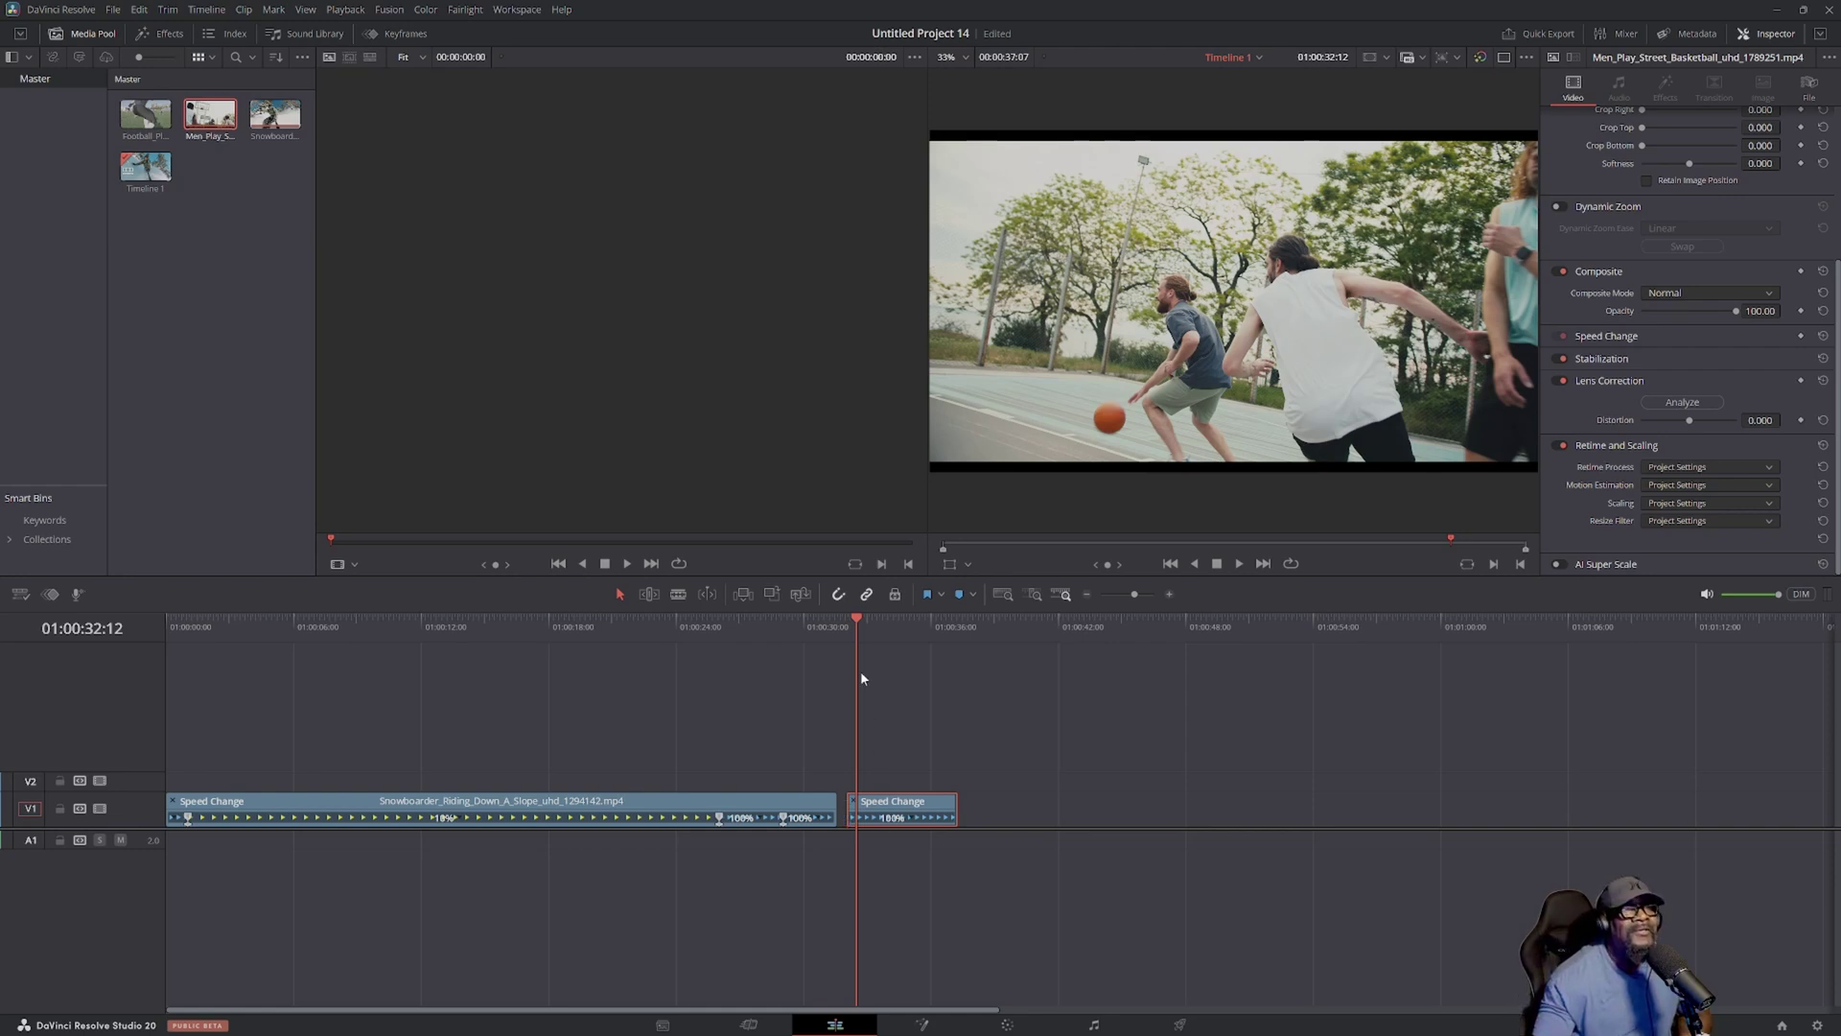
Step: Add a speed point to the basketball clip at 01:00:33:11, where the player prepares to shoot
left_click(854, 621)
left_click_drag(853, 618, 879, 615)
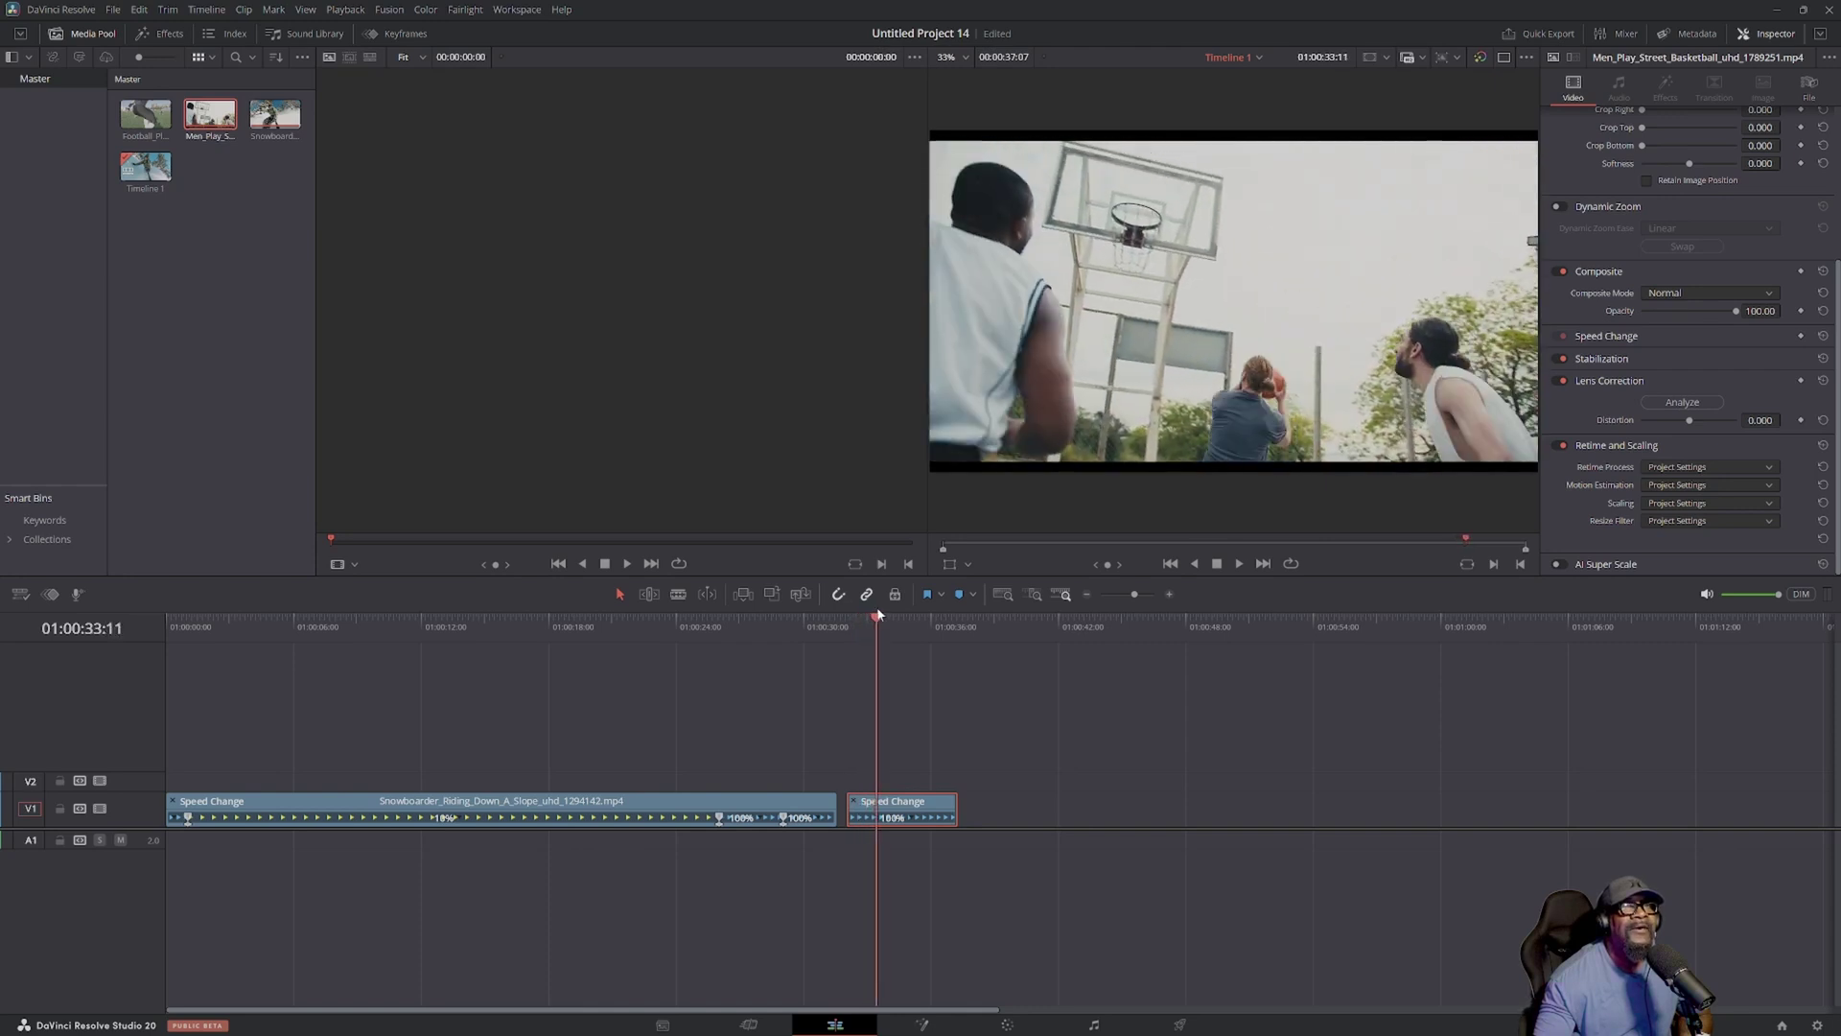
right_click(914, 825)
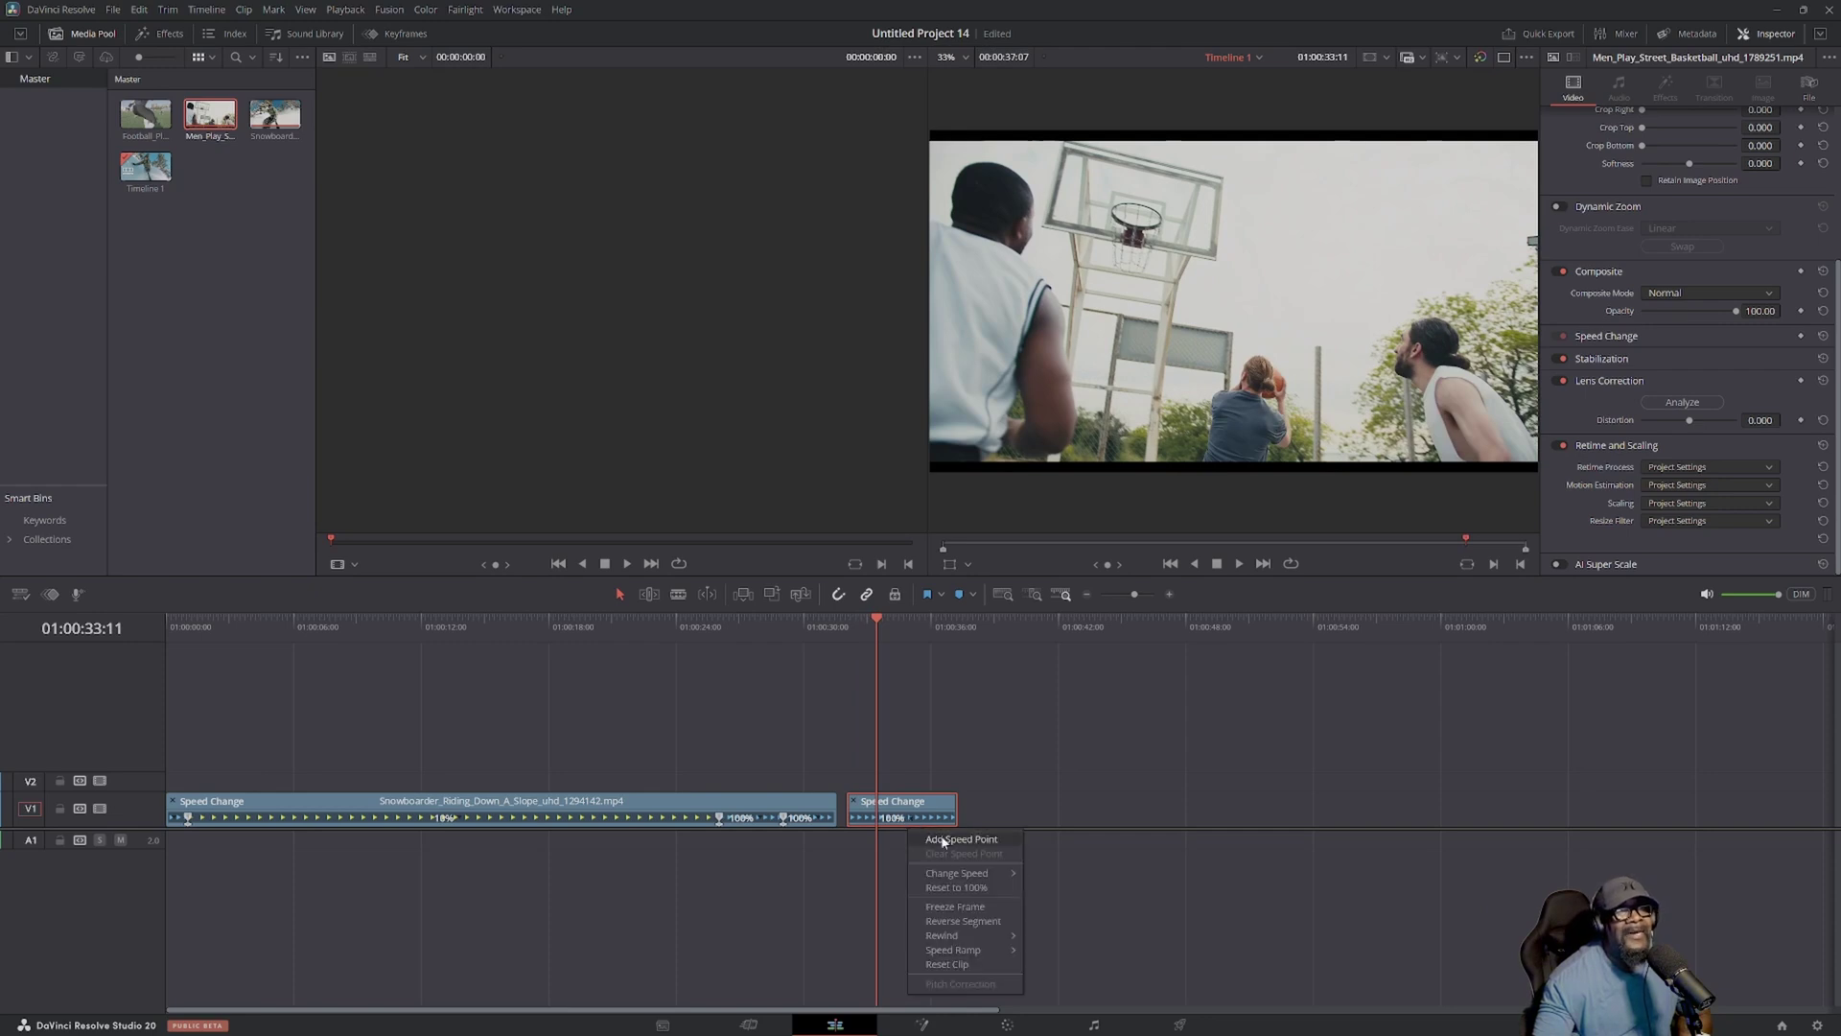
left_click(943, 840)
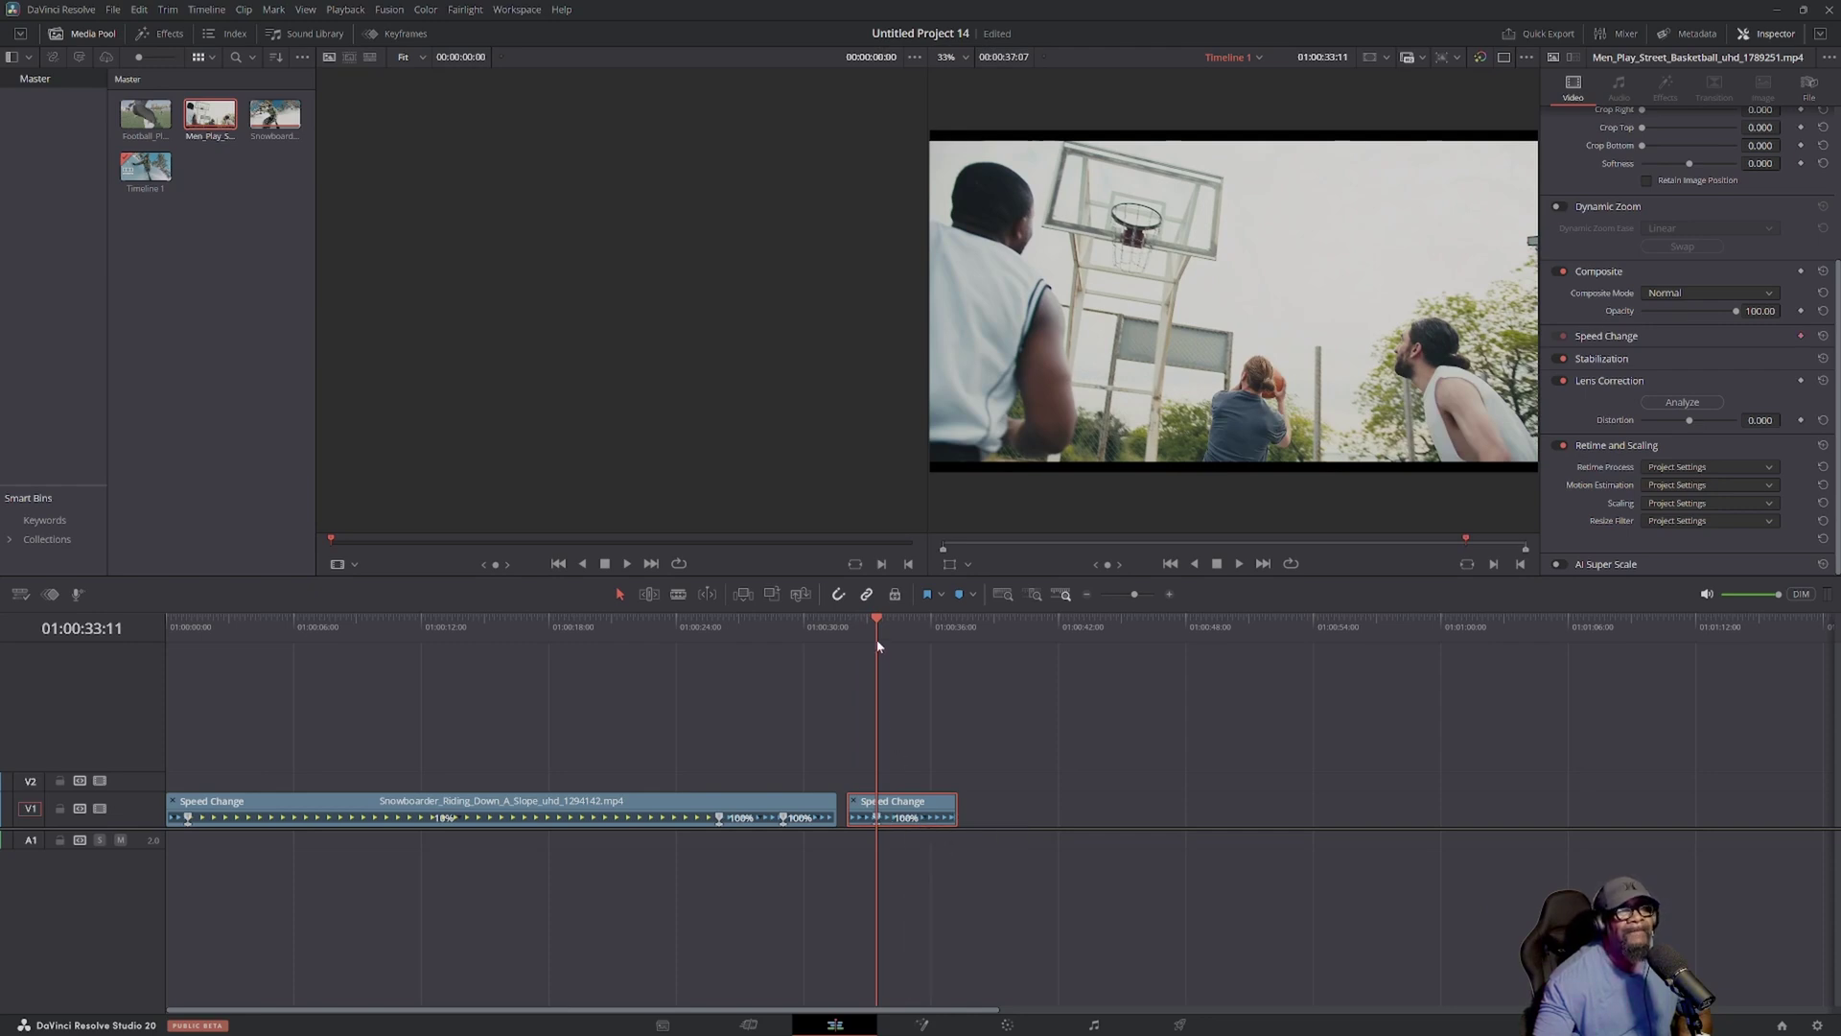
Step: Set the speed of the basketball clip's segment after the first speed point to 10%
left_click_drag(879, 646, 910, 625)
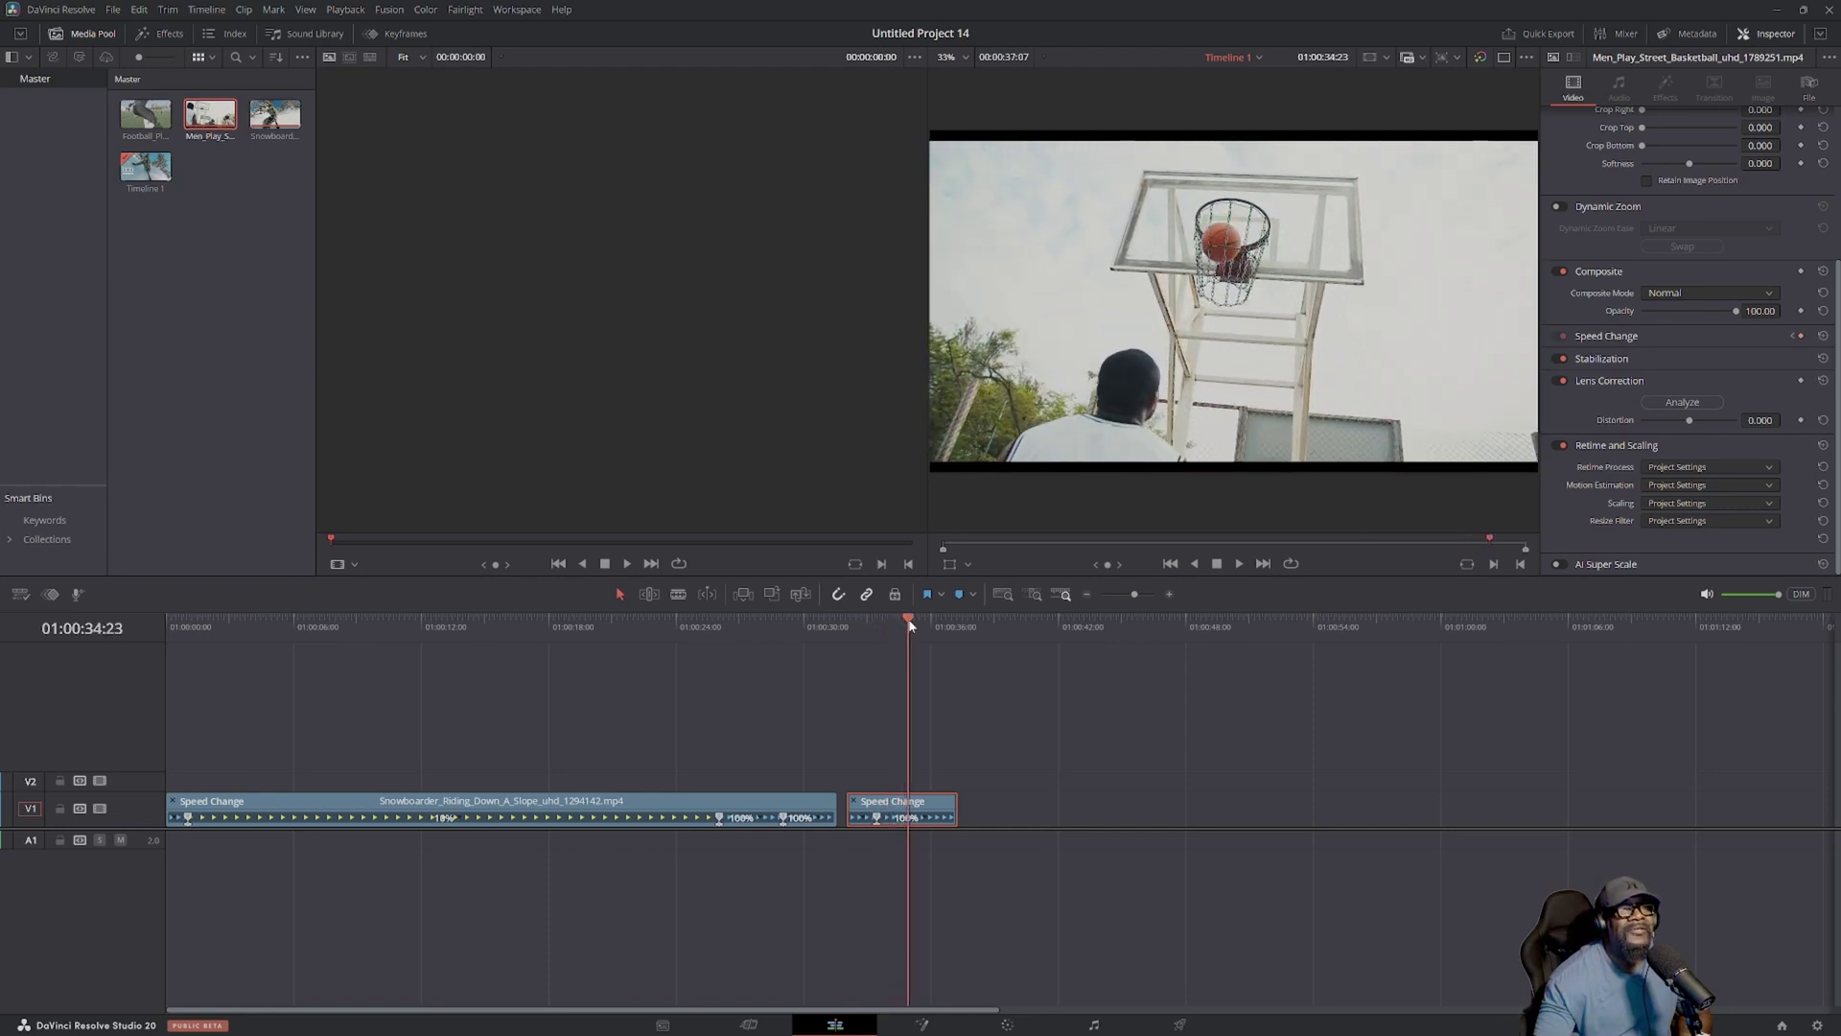
right_click(929, 821)
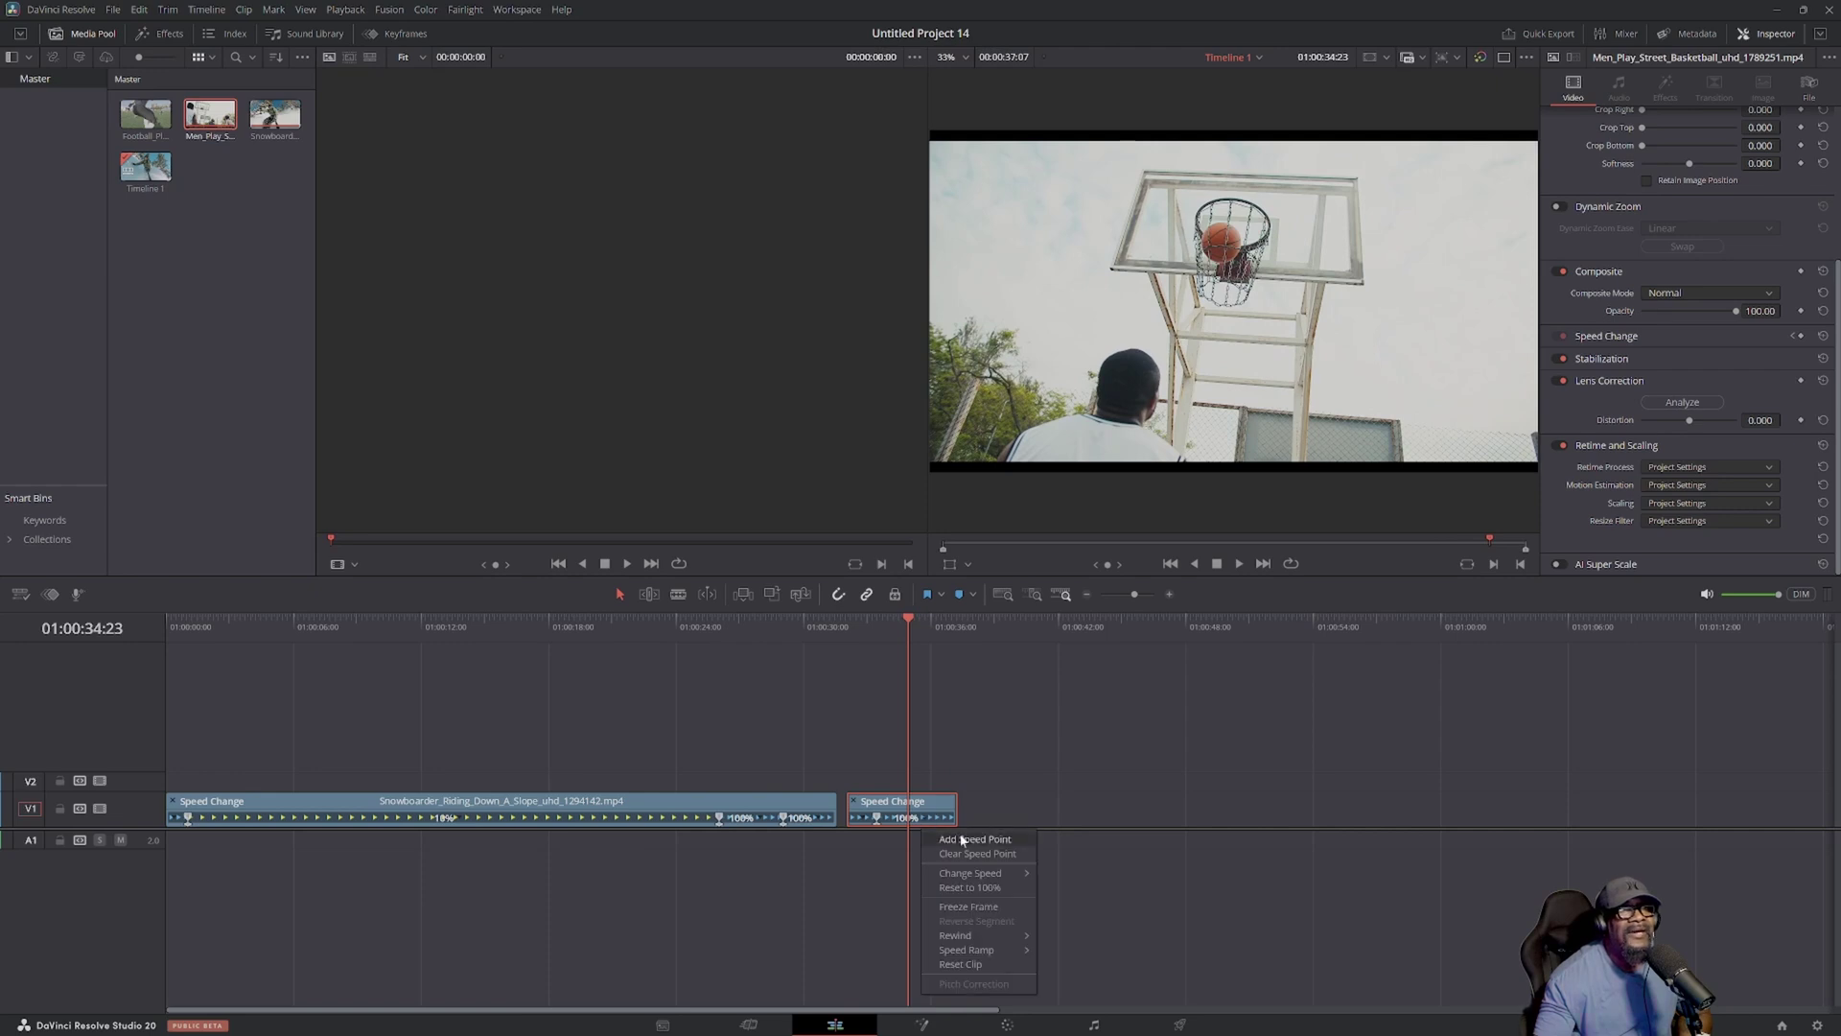
mouse_move(1031, 874)
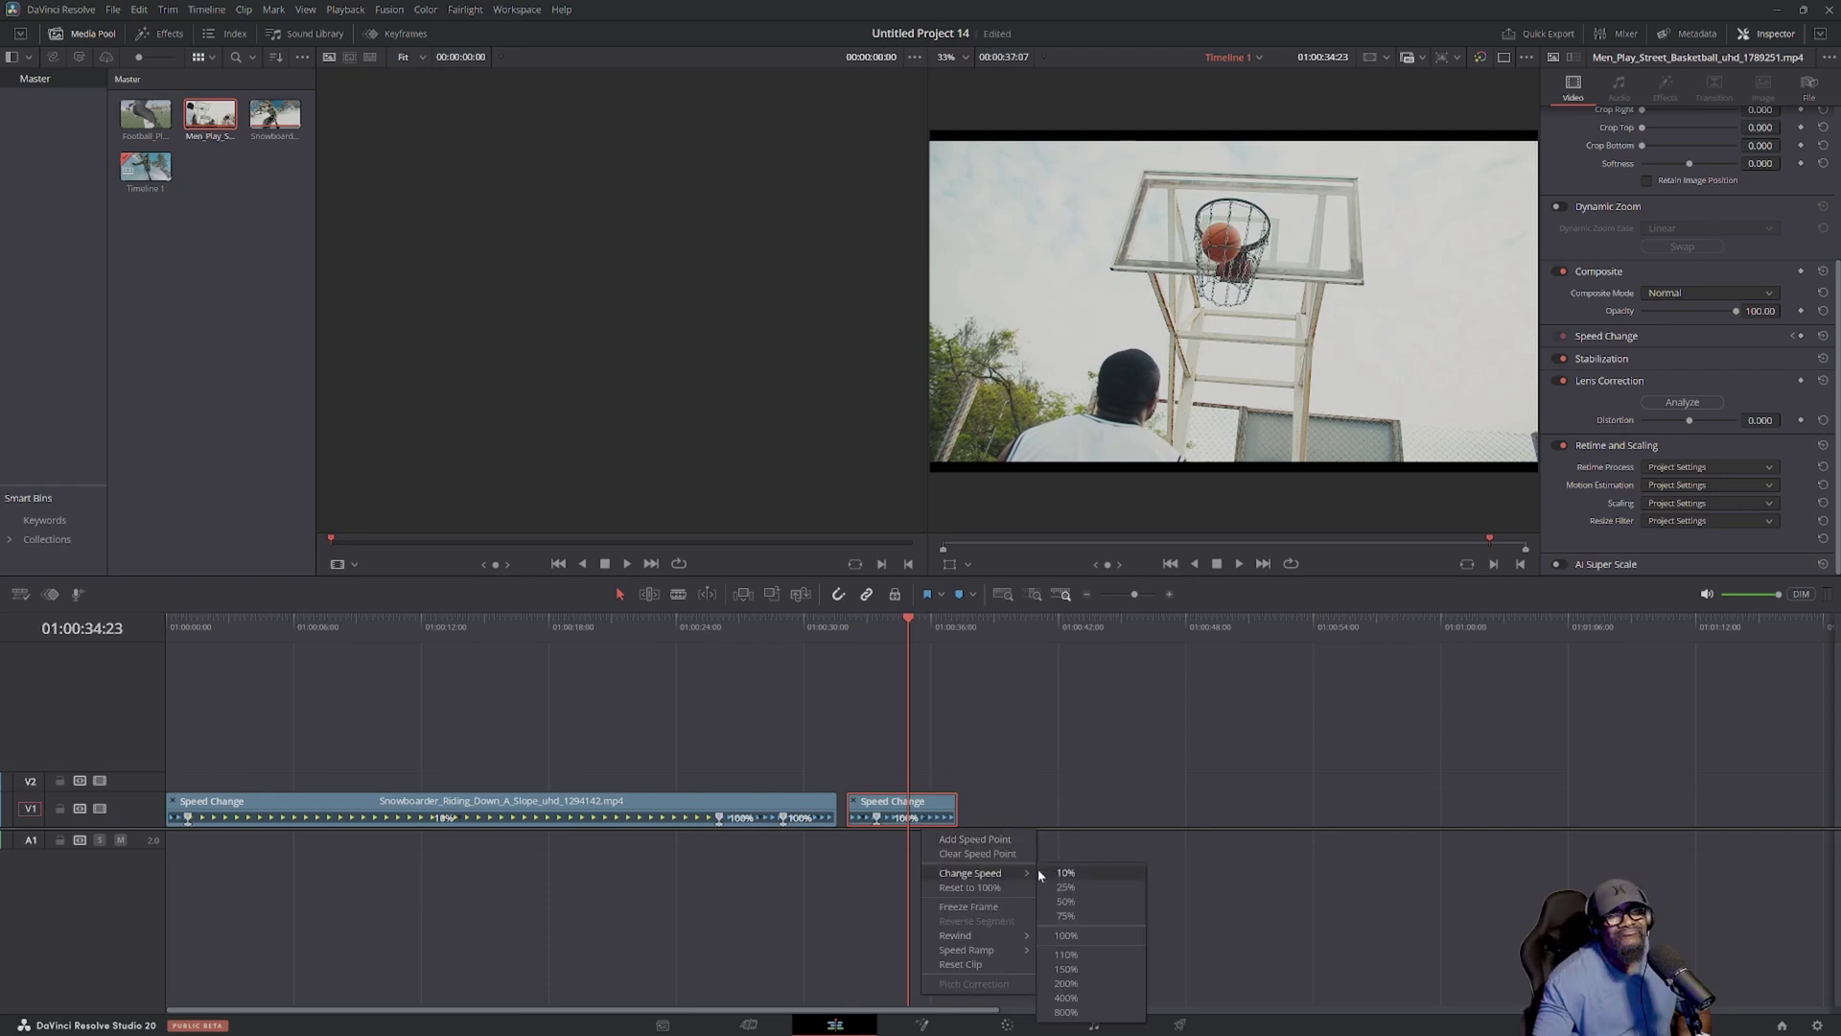
left_click(1063, 873)
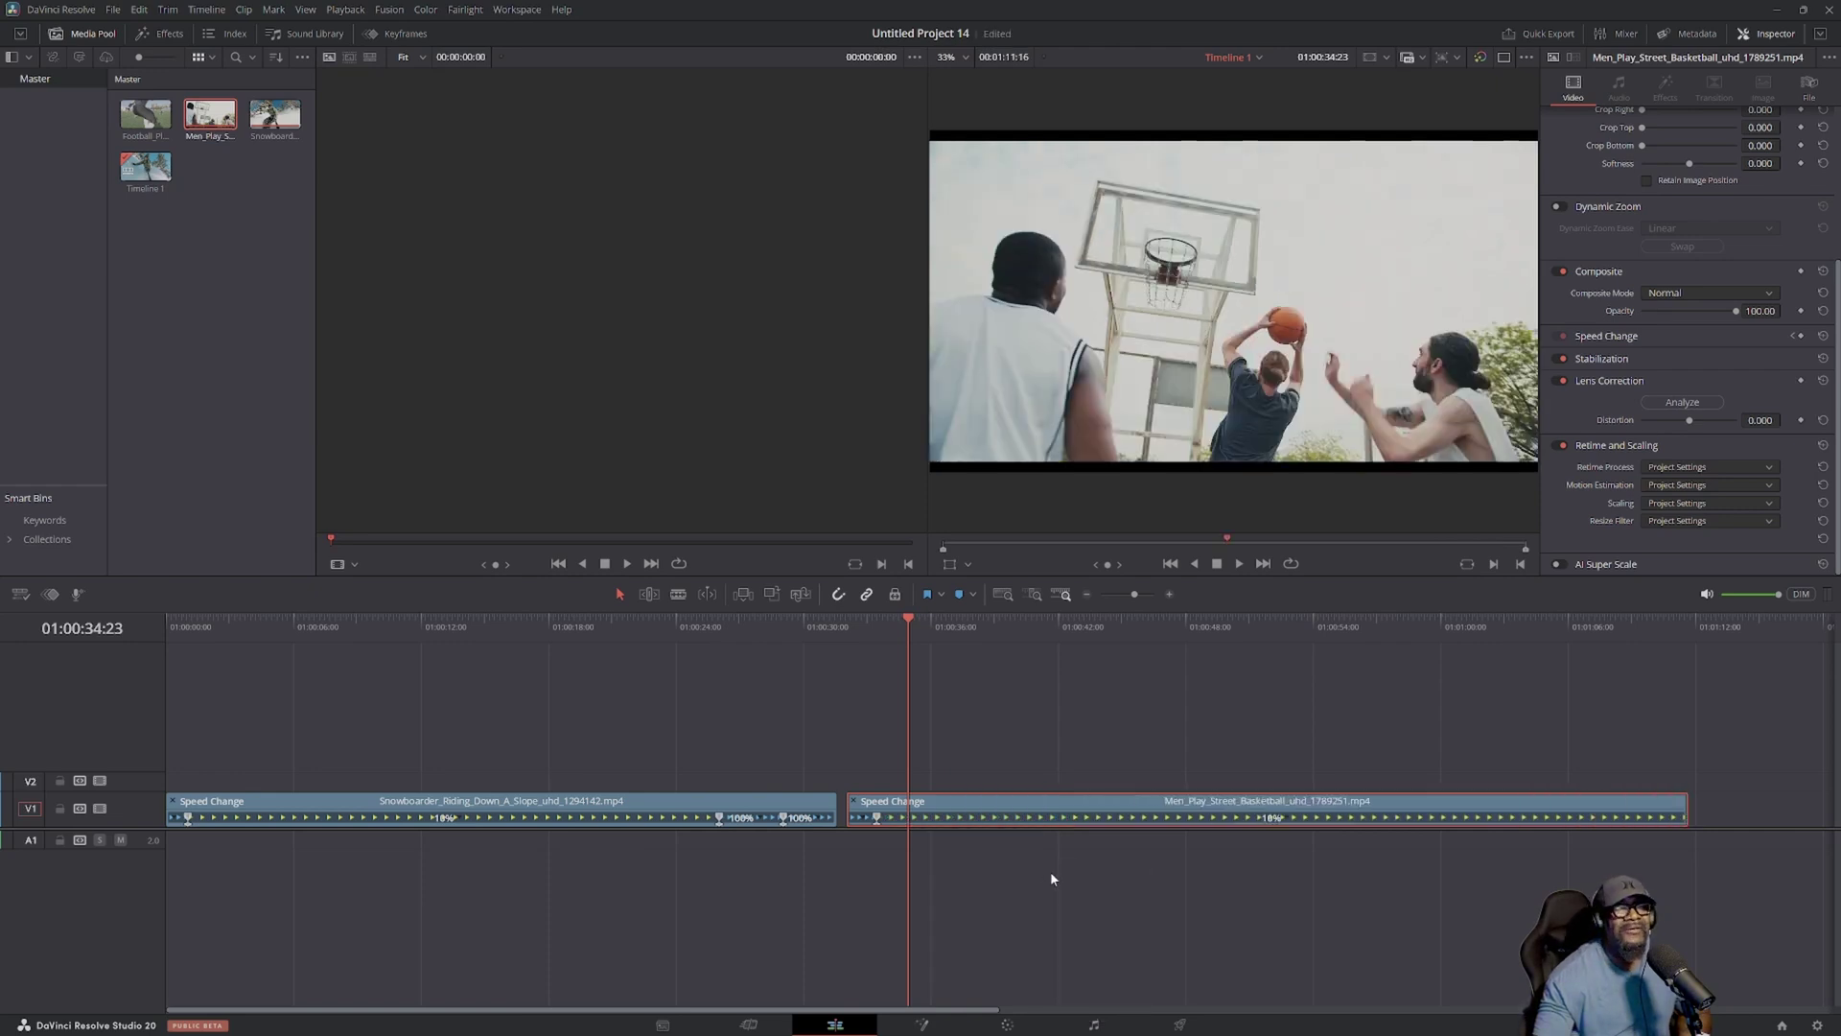
Step: Play the basketball clip from its start until the ball passes through the hoop, and add a second speed point at 01:00:48:01
left_click_drag(910, 624, 855, 622)
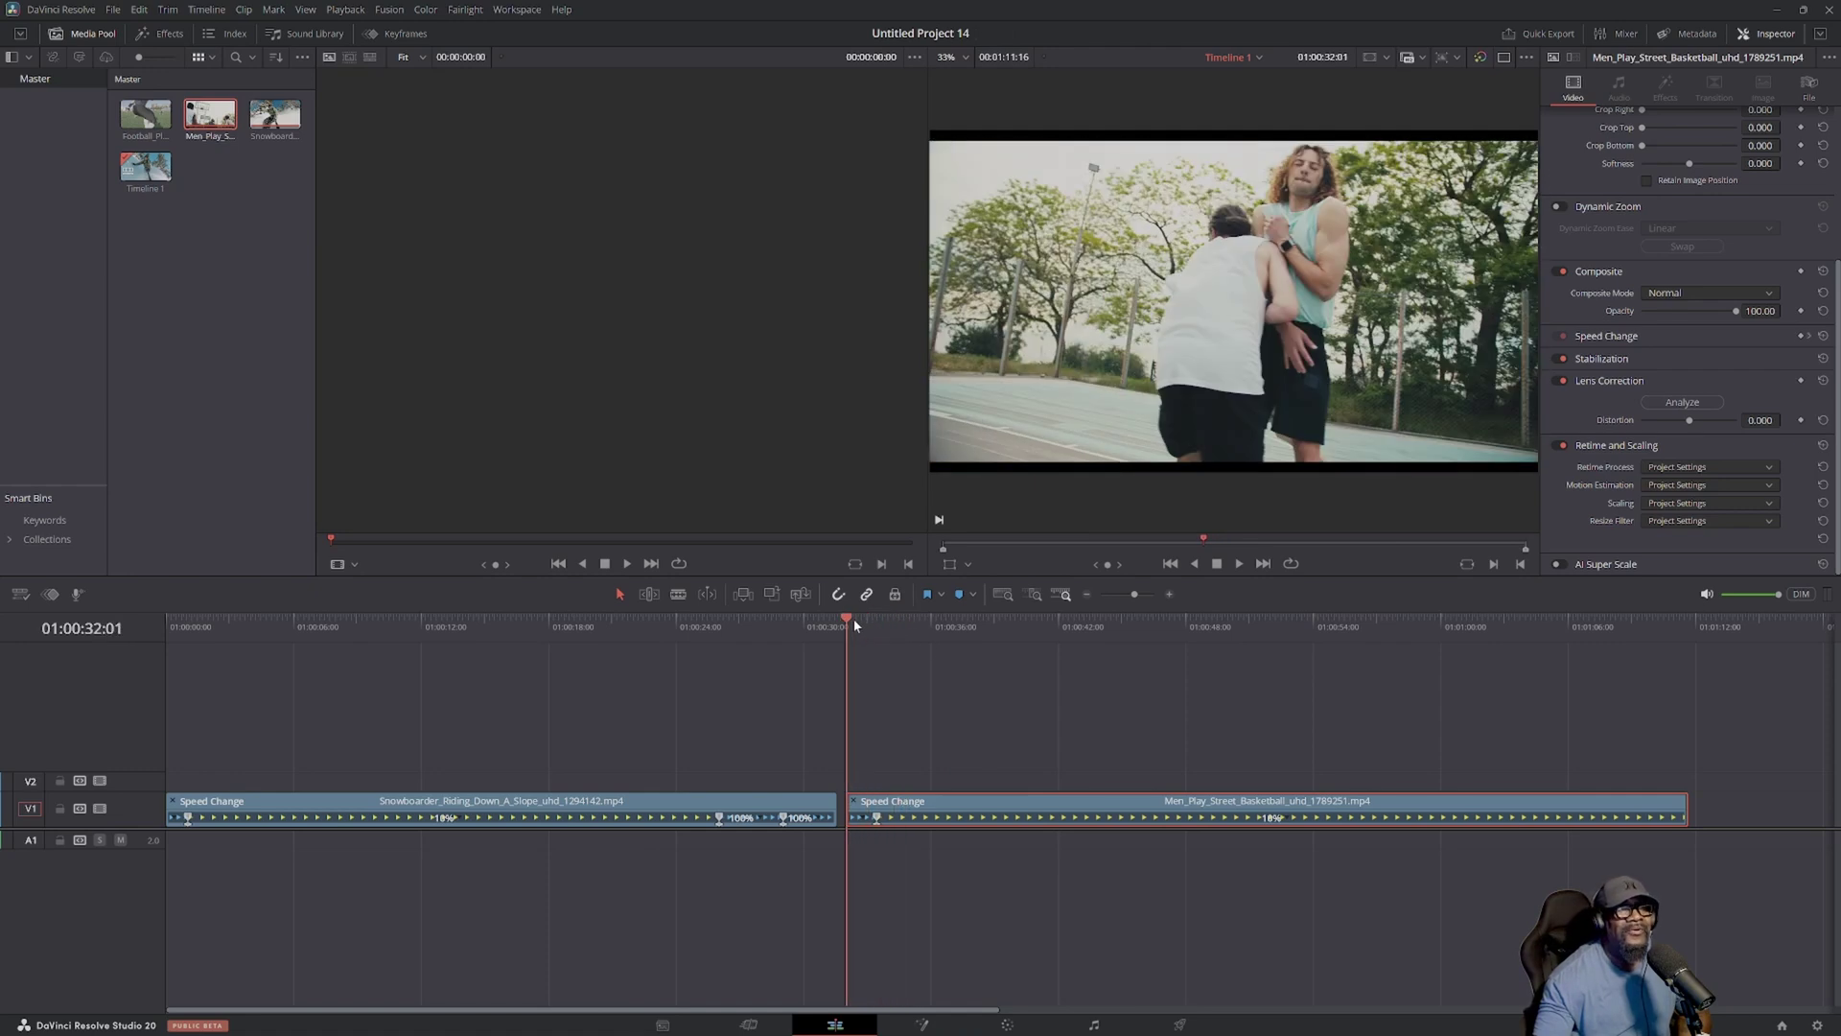
left_click(1237, 564)
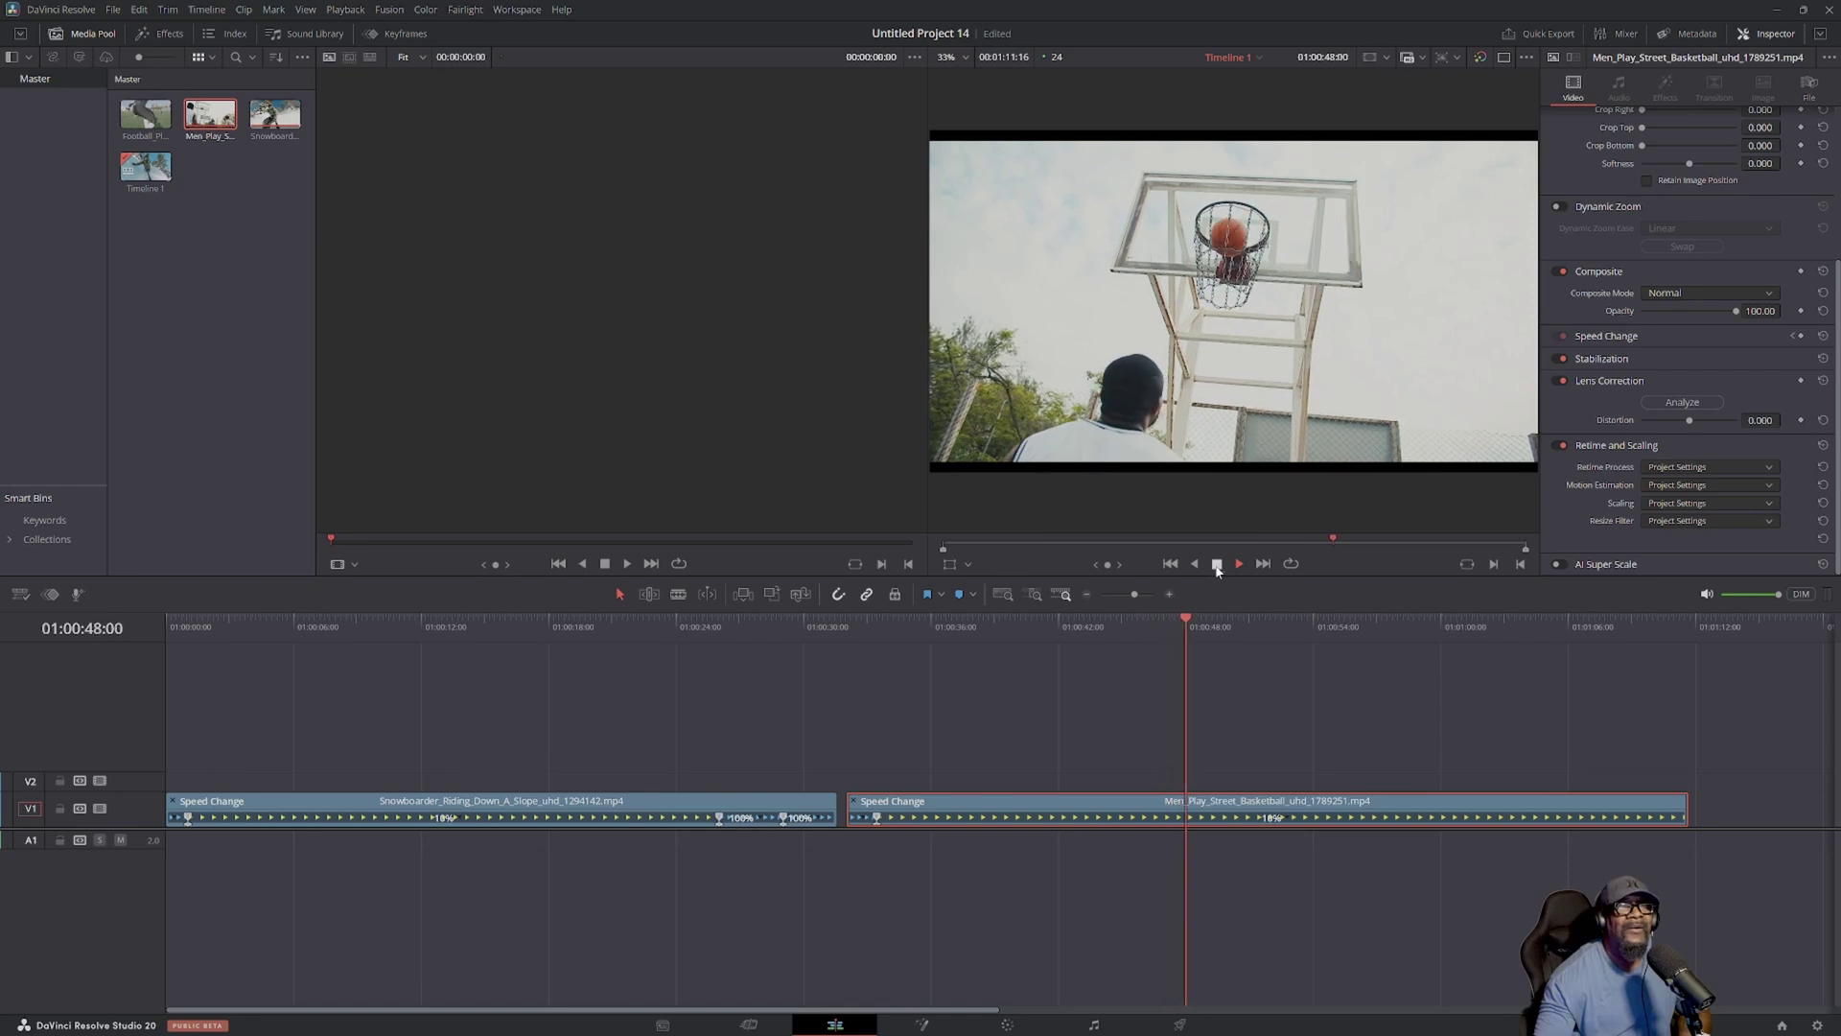
left_click(1216, 567)
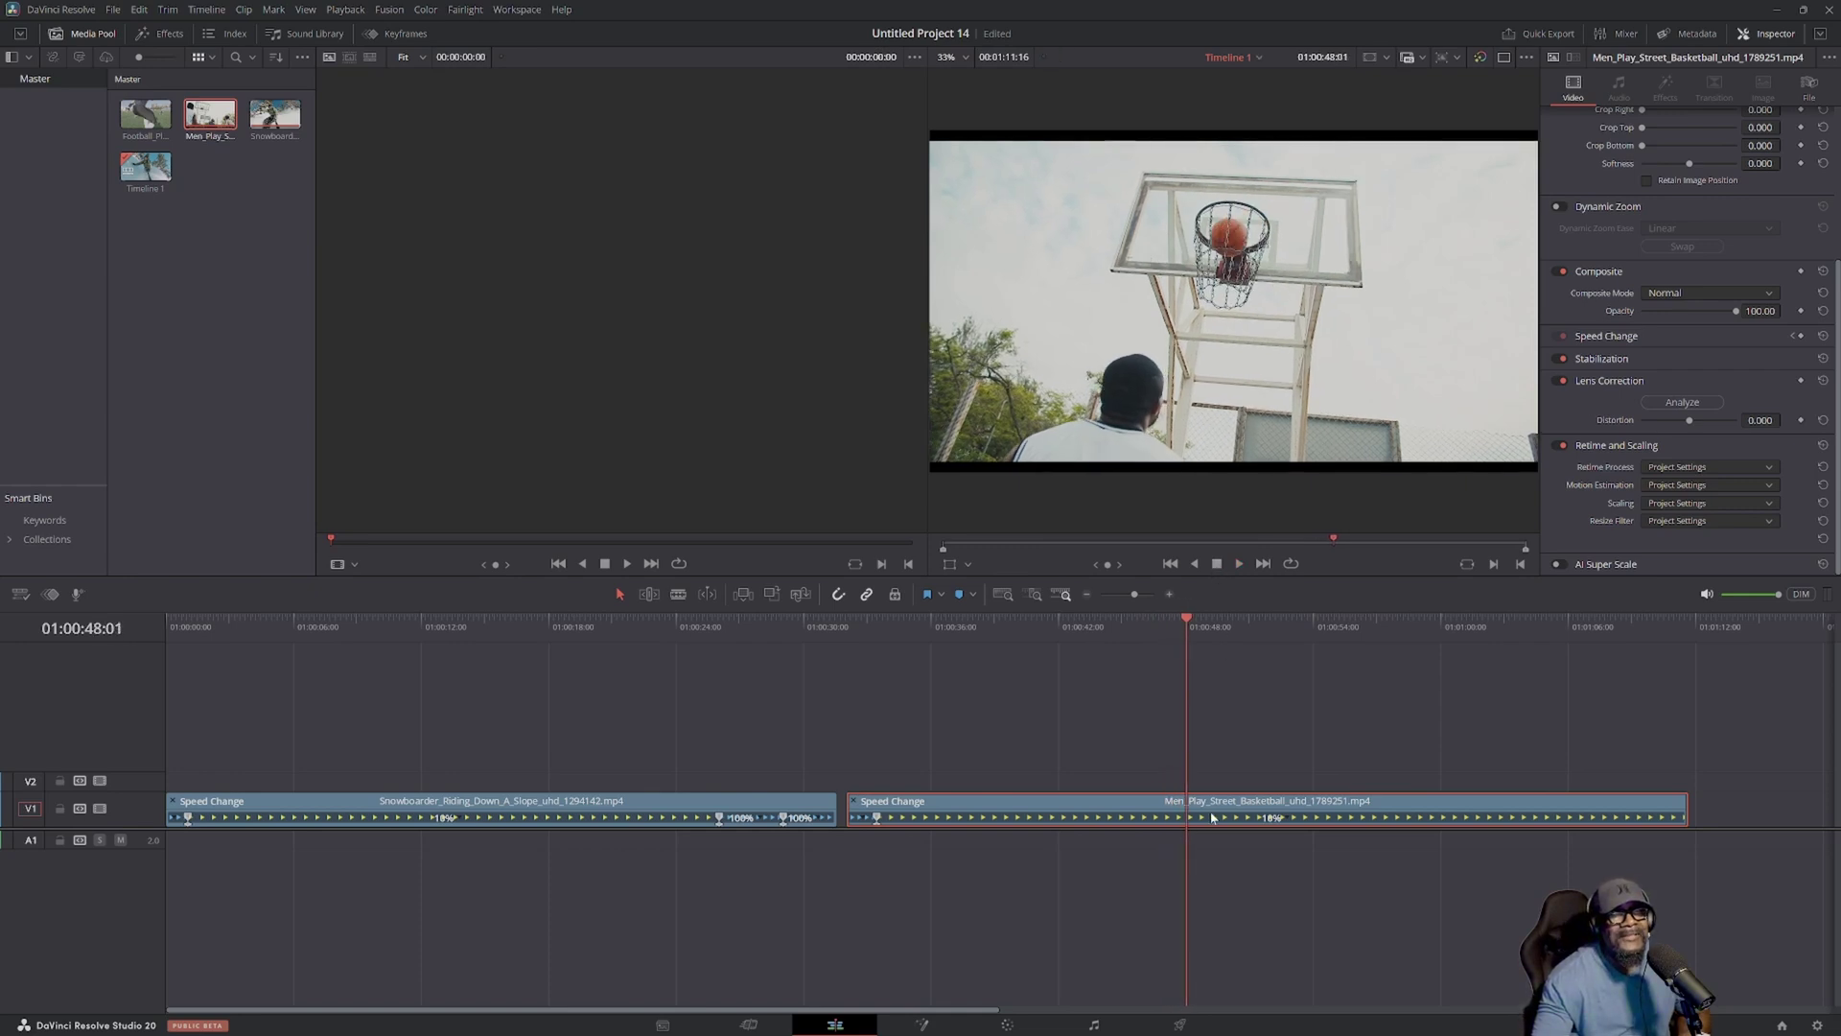
right_click(1291, 822)
left_click(1298, 838)
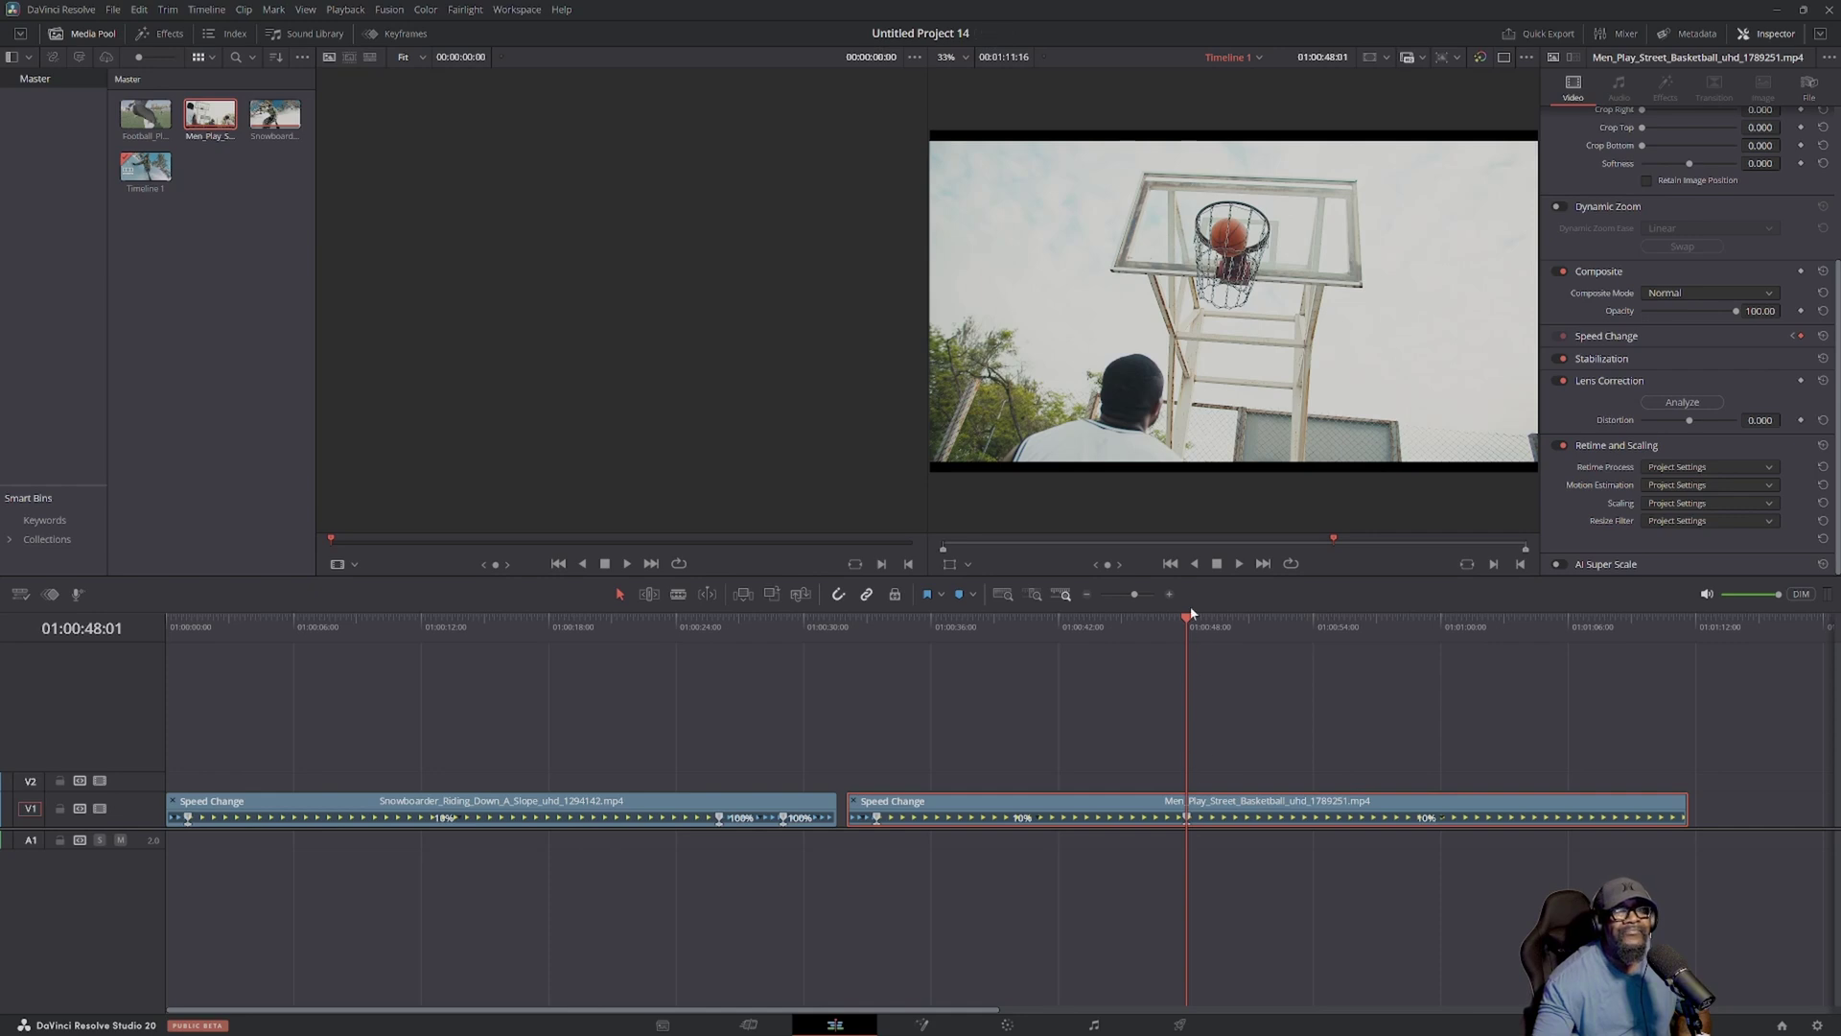
Step: Set the basketball clip's segment after the second speed point to 100% speed, and play the clip back from its start
left_click_drag(1187, 618, 1274, 636)
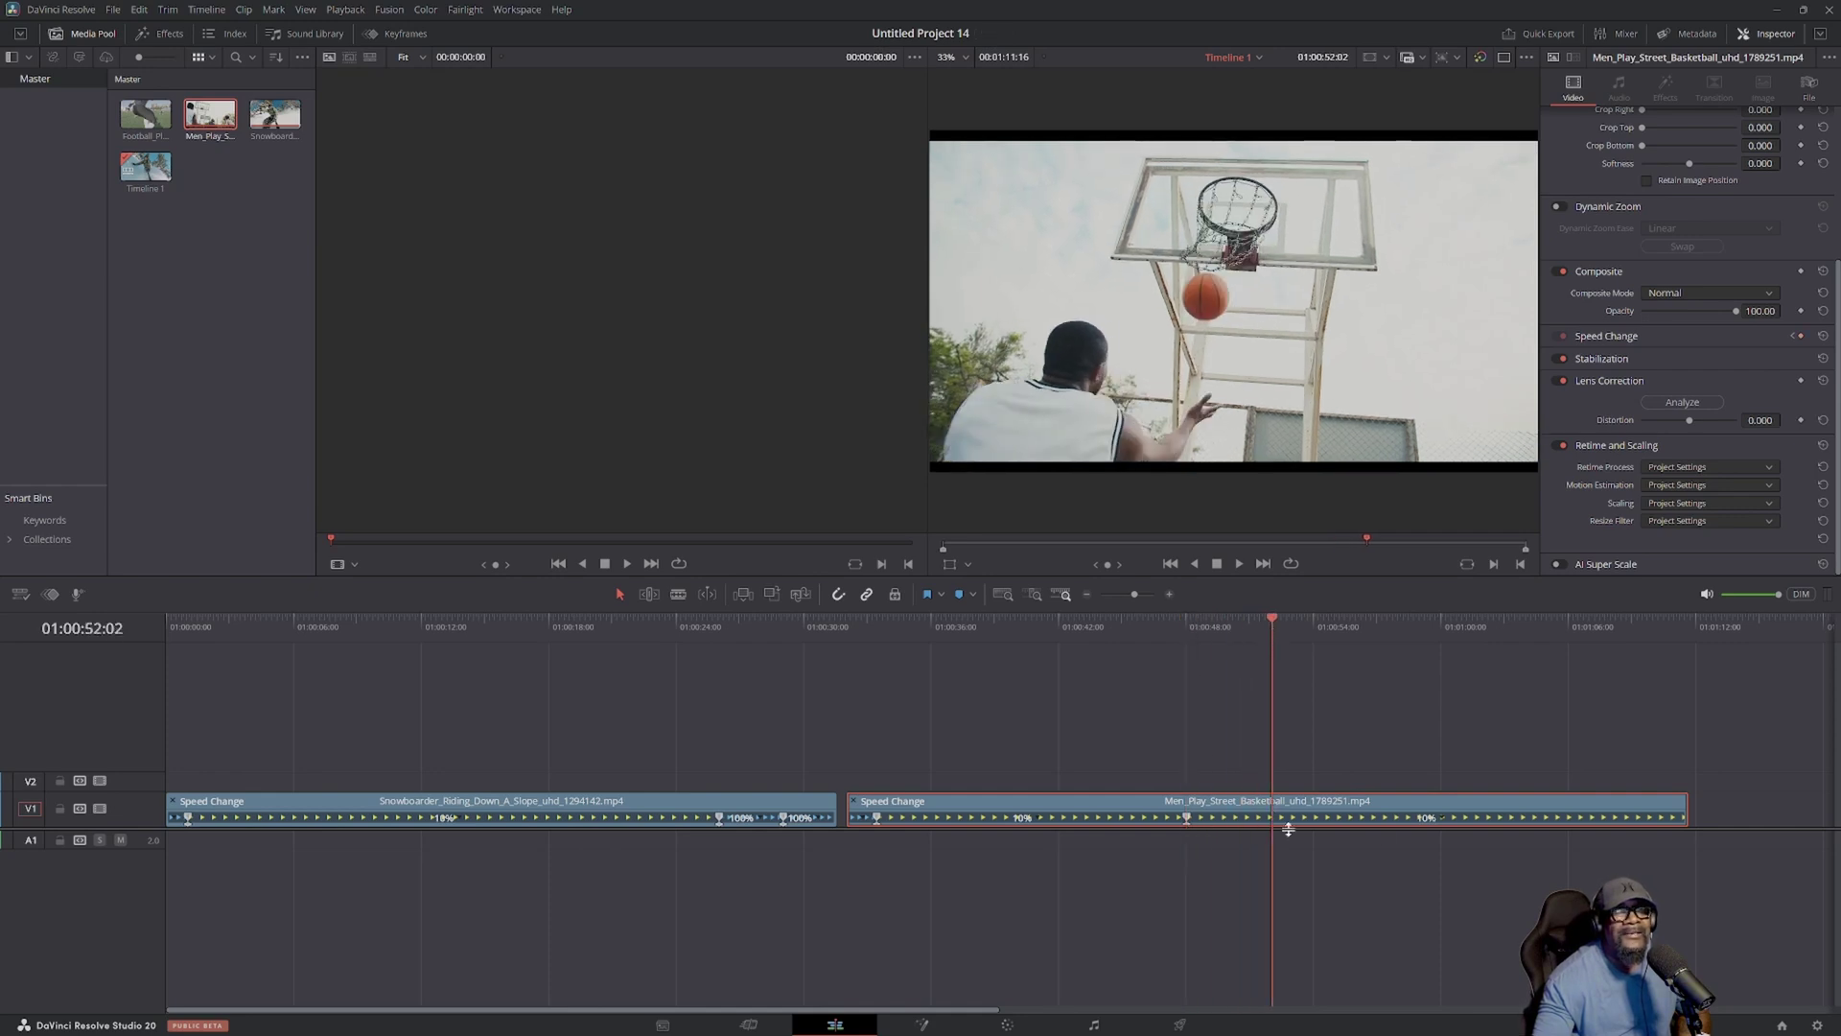
left_click(1441, 819)
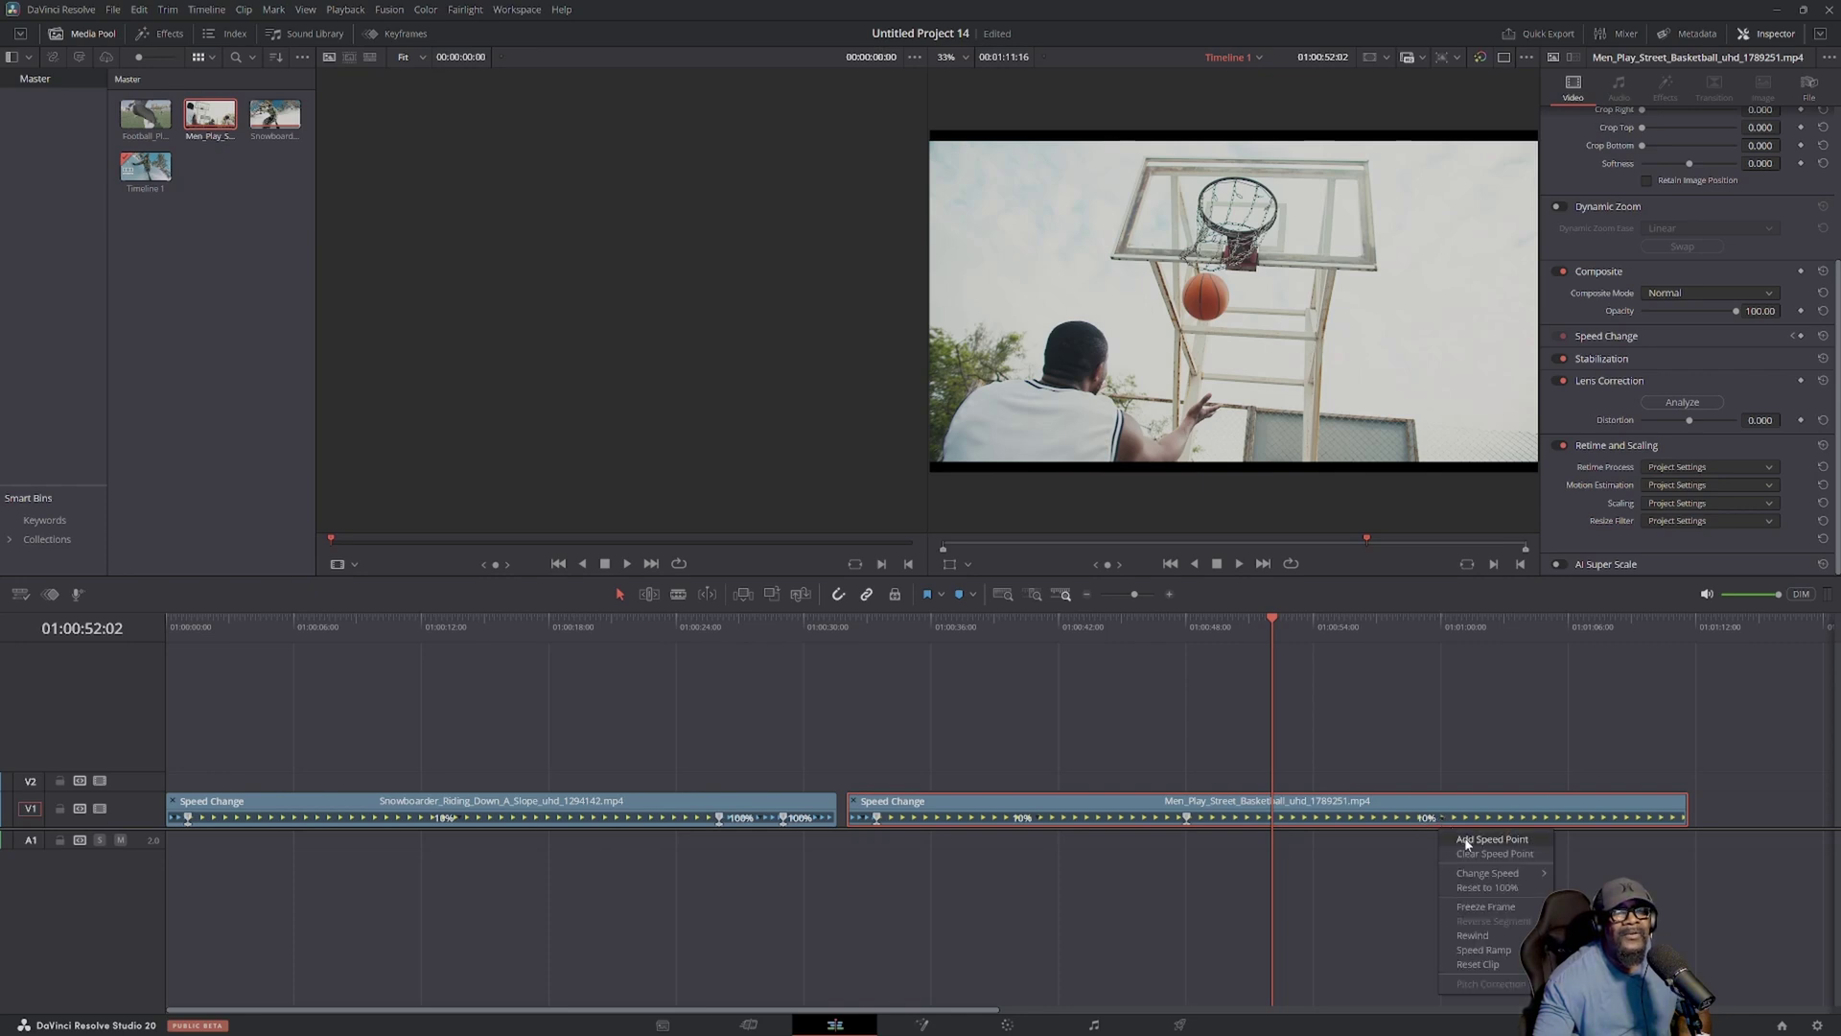
mouse_move(1495, 874)
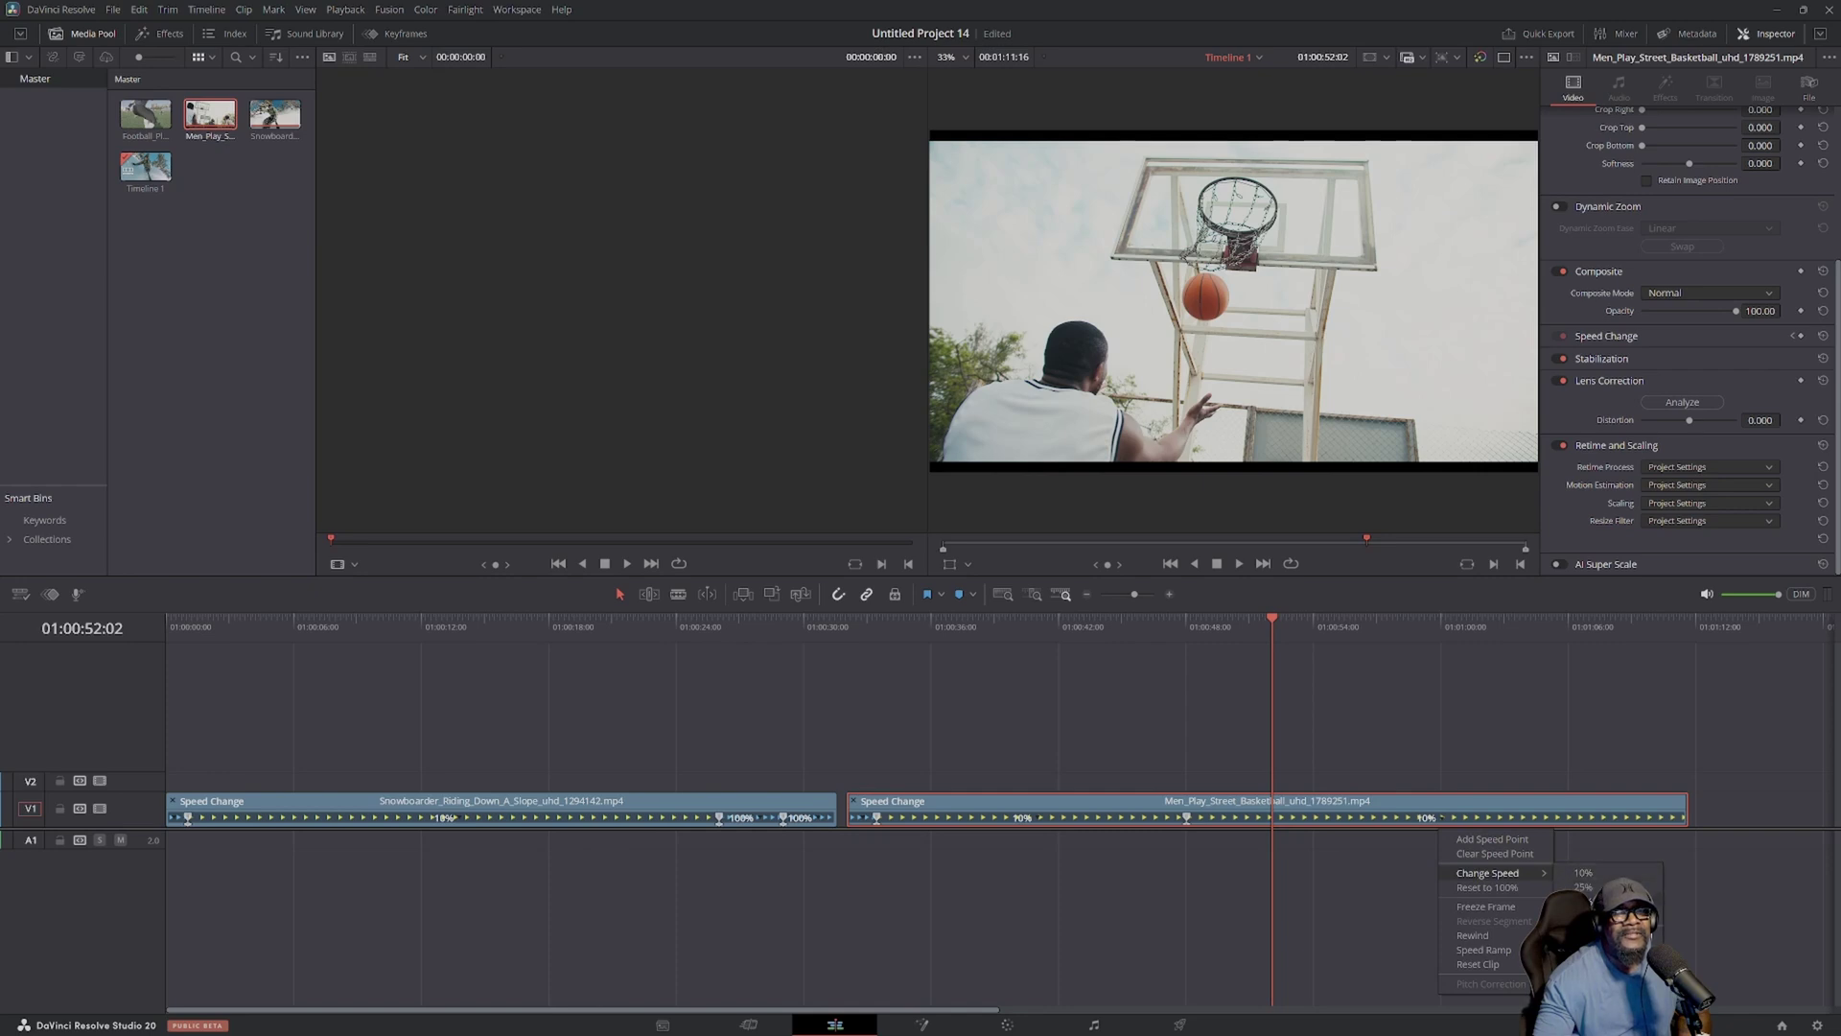
left_click(1583, 931)
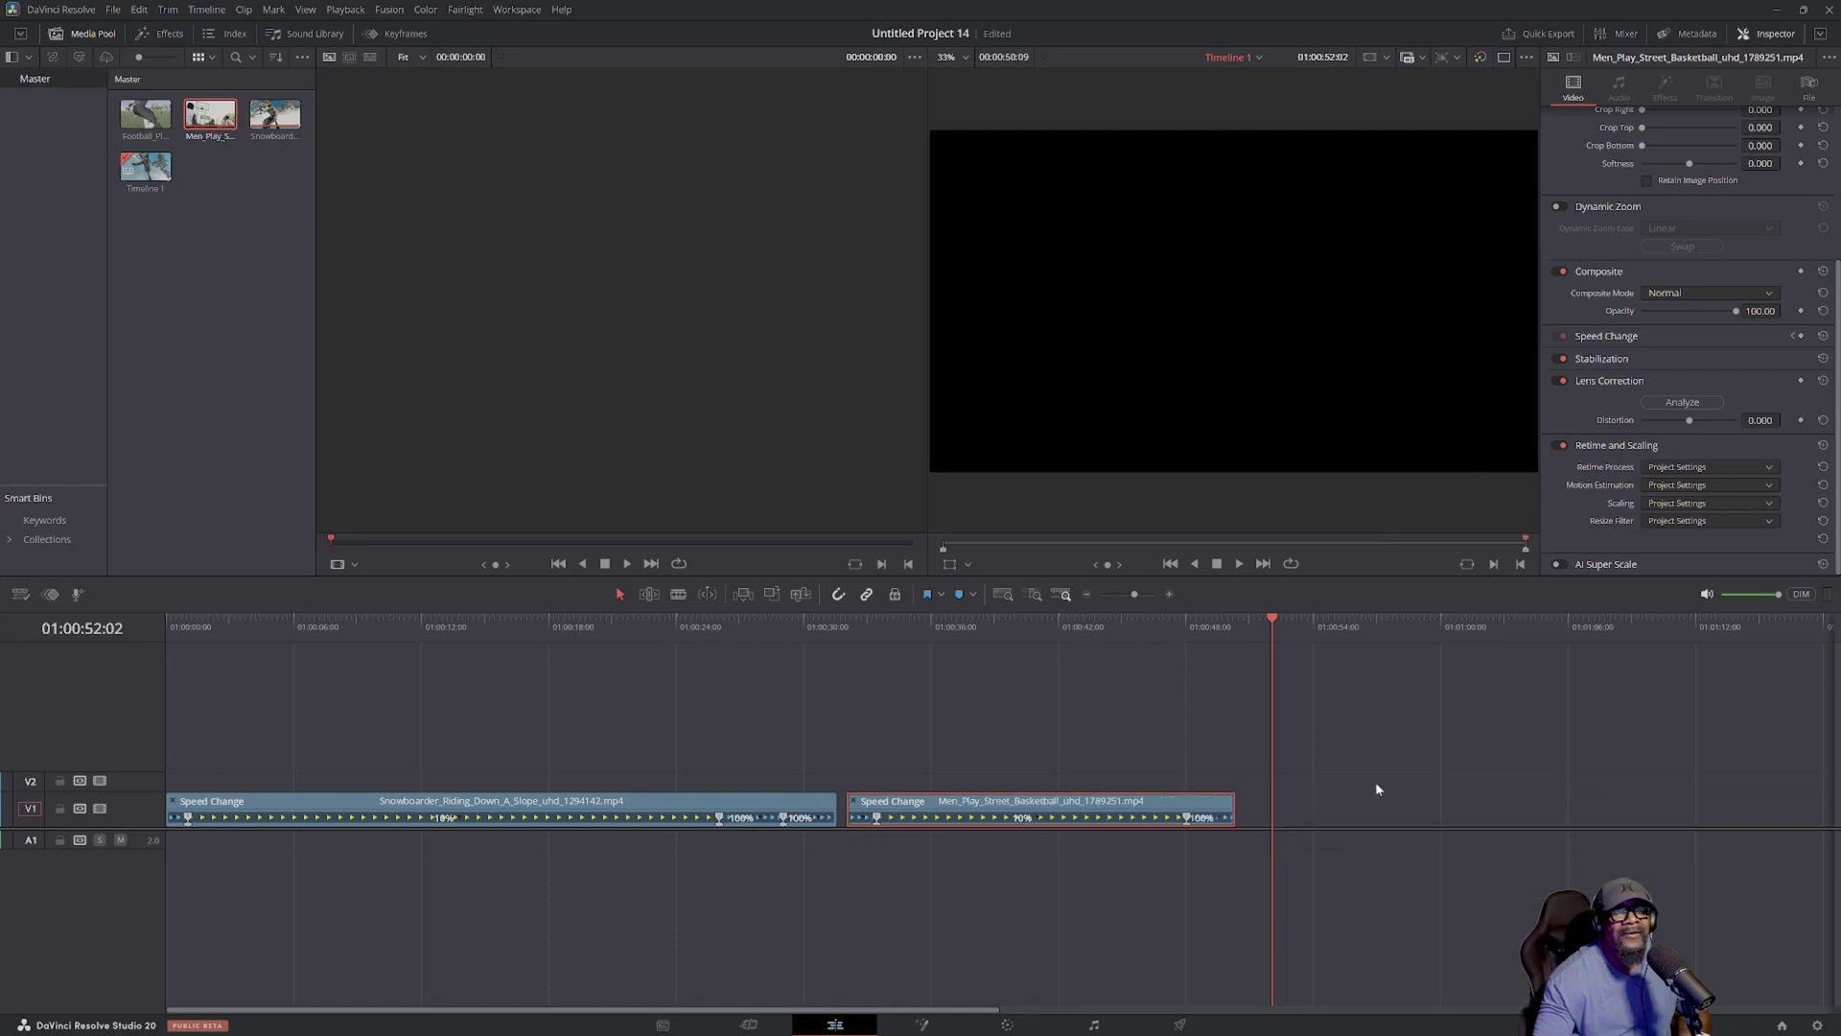
left_click_drag(1271, 635, 847, 652)
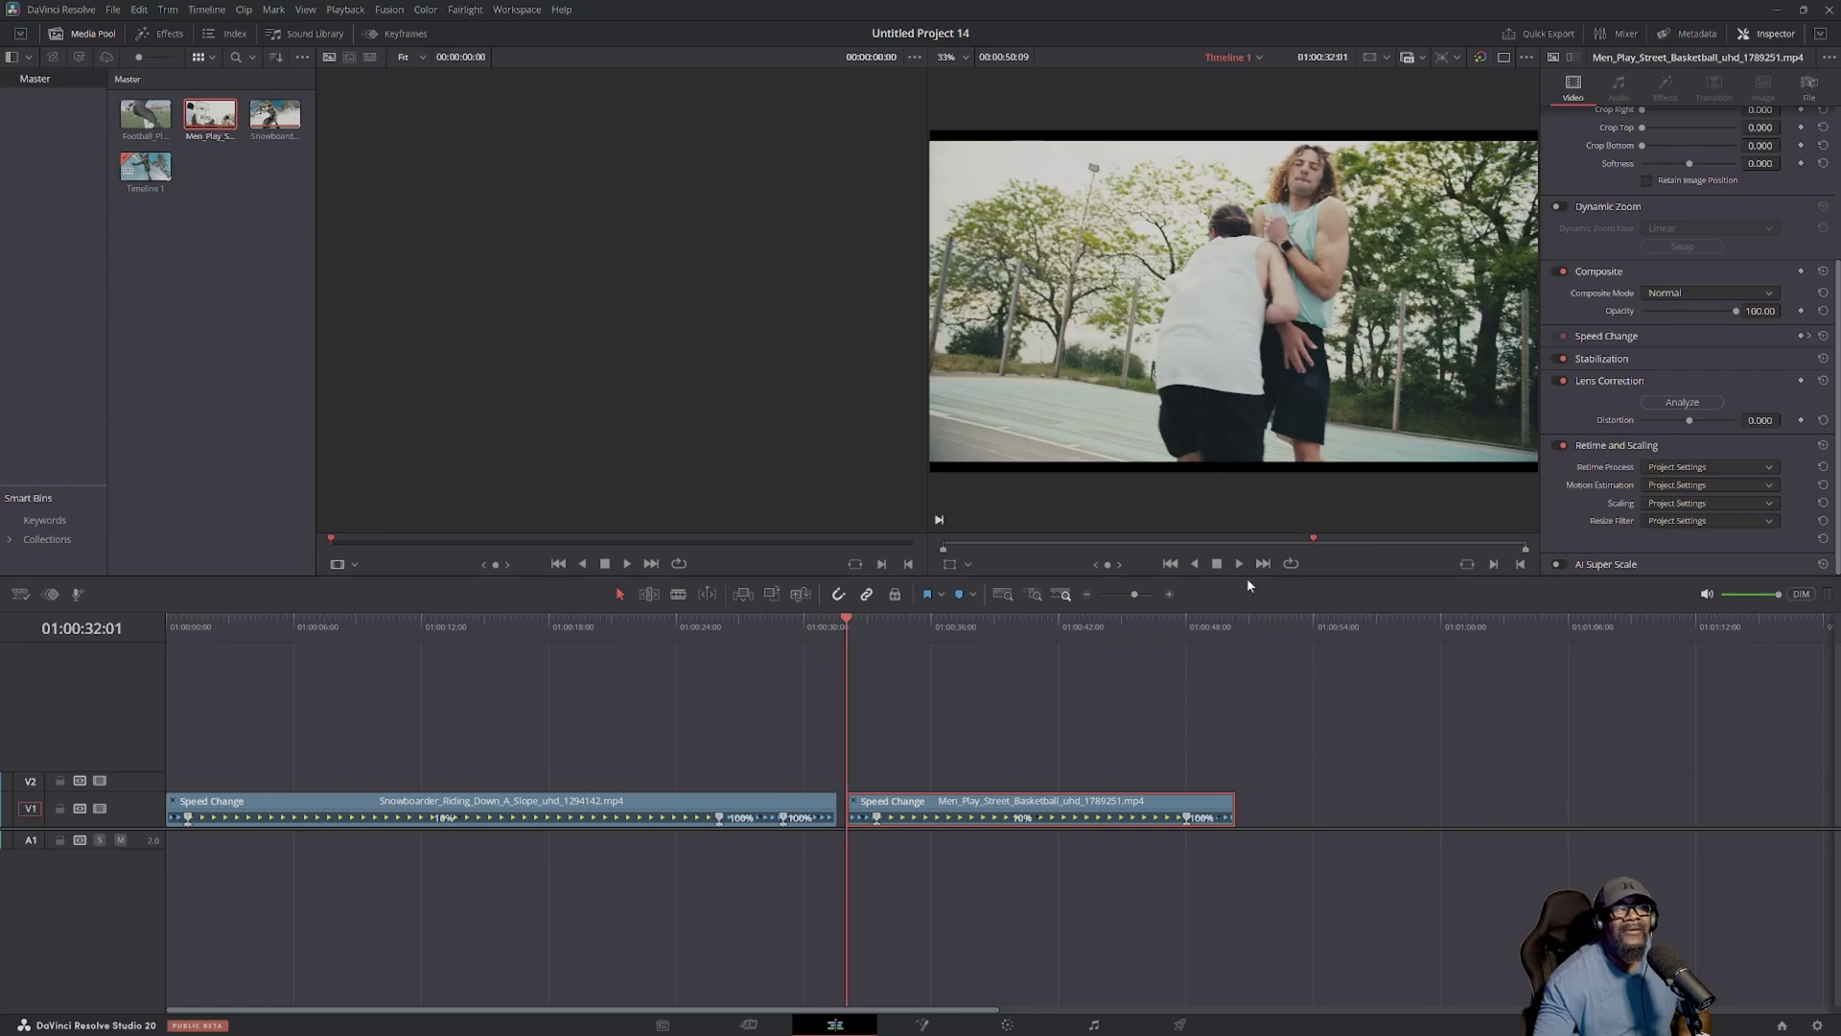
left_click(1239, 564)
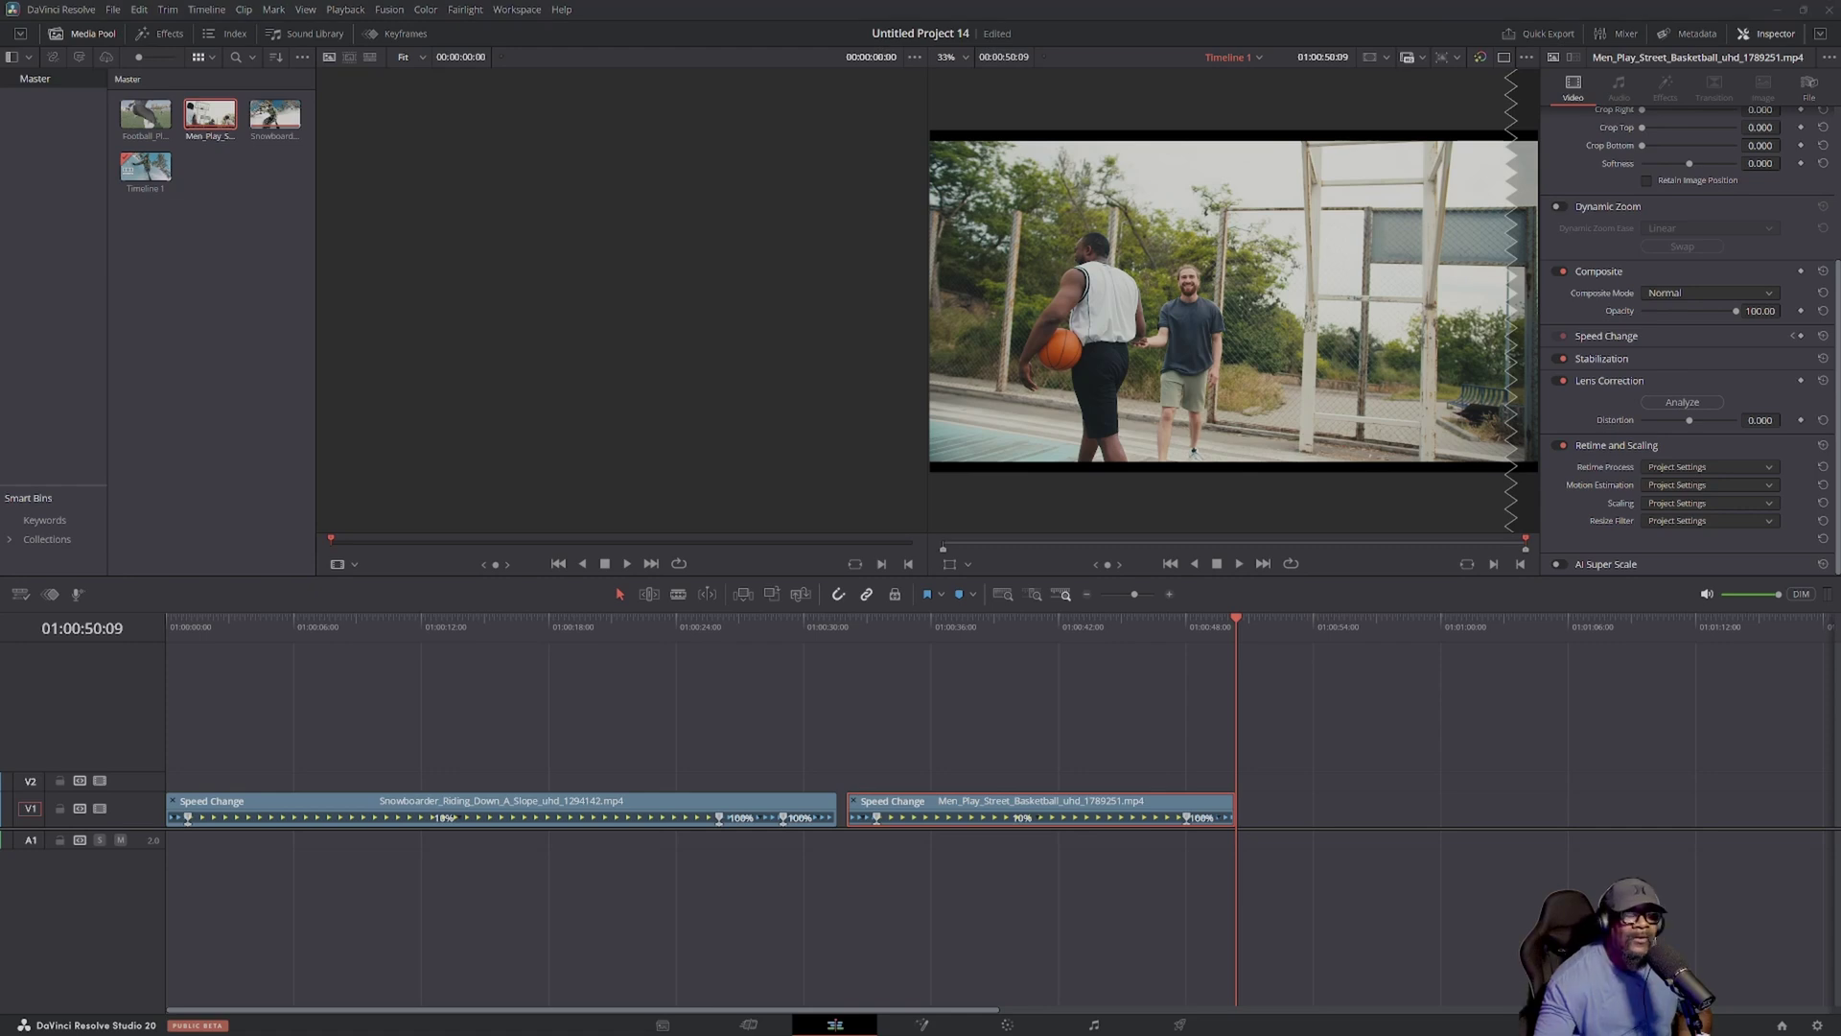
Step: Cut the basketball and snowboarder clips from the timeline and return the playhead to 01:00:00:00
right_click(1089, 823)
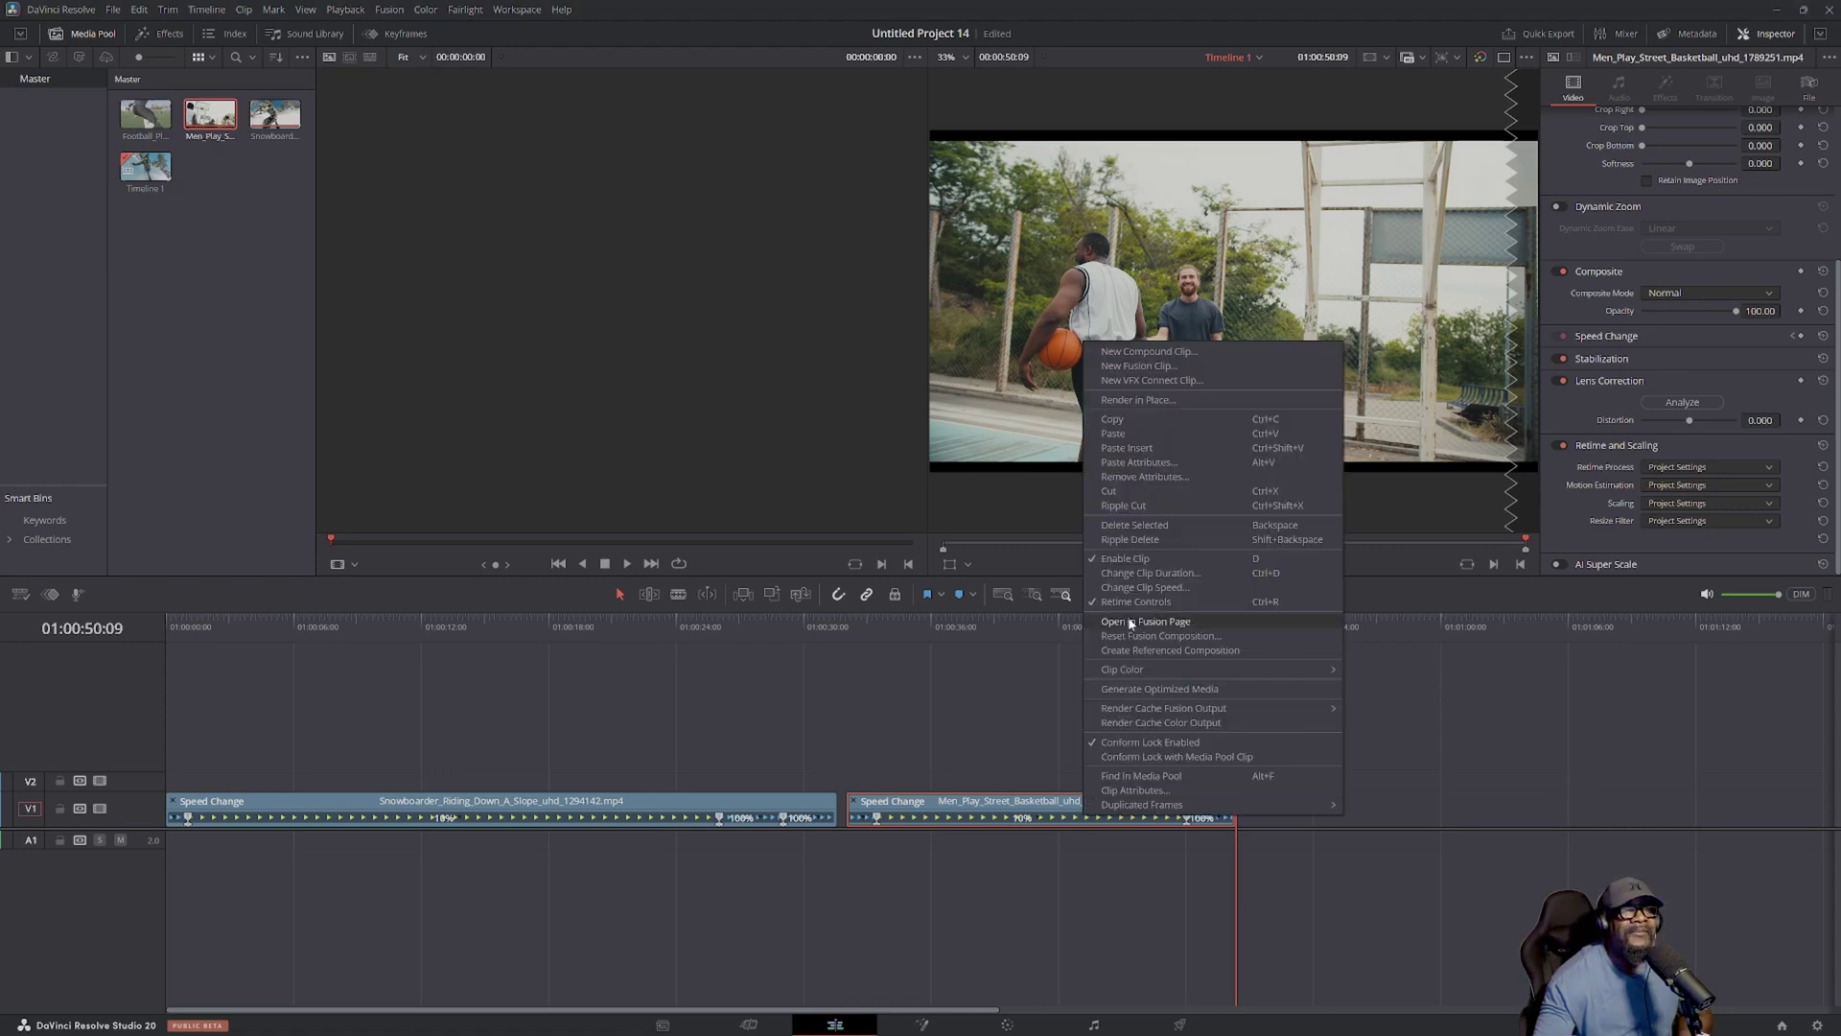
left_click(1115, 504)
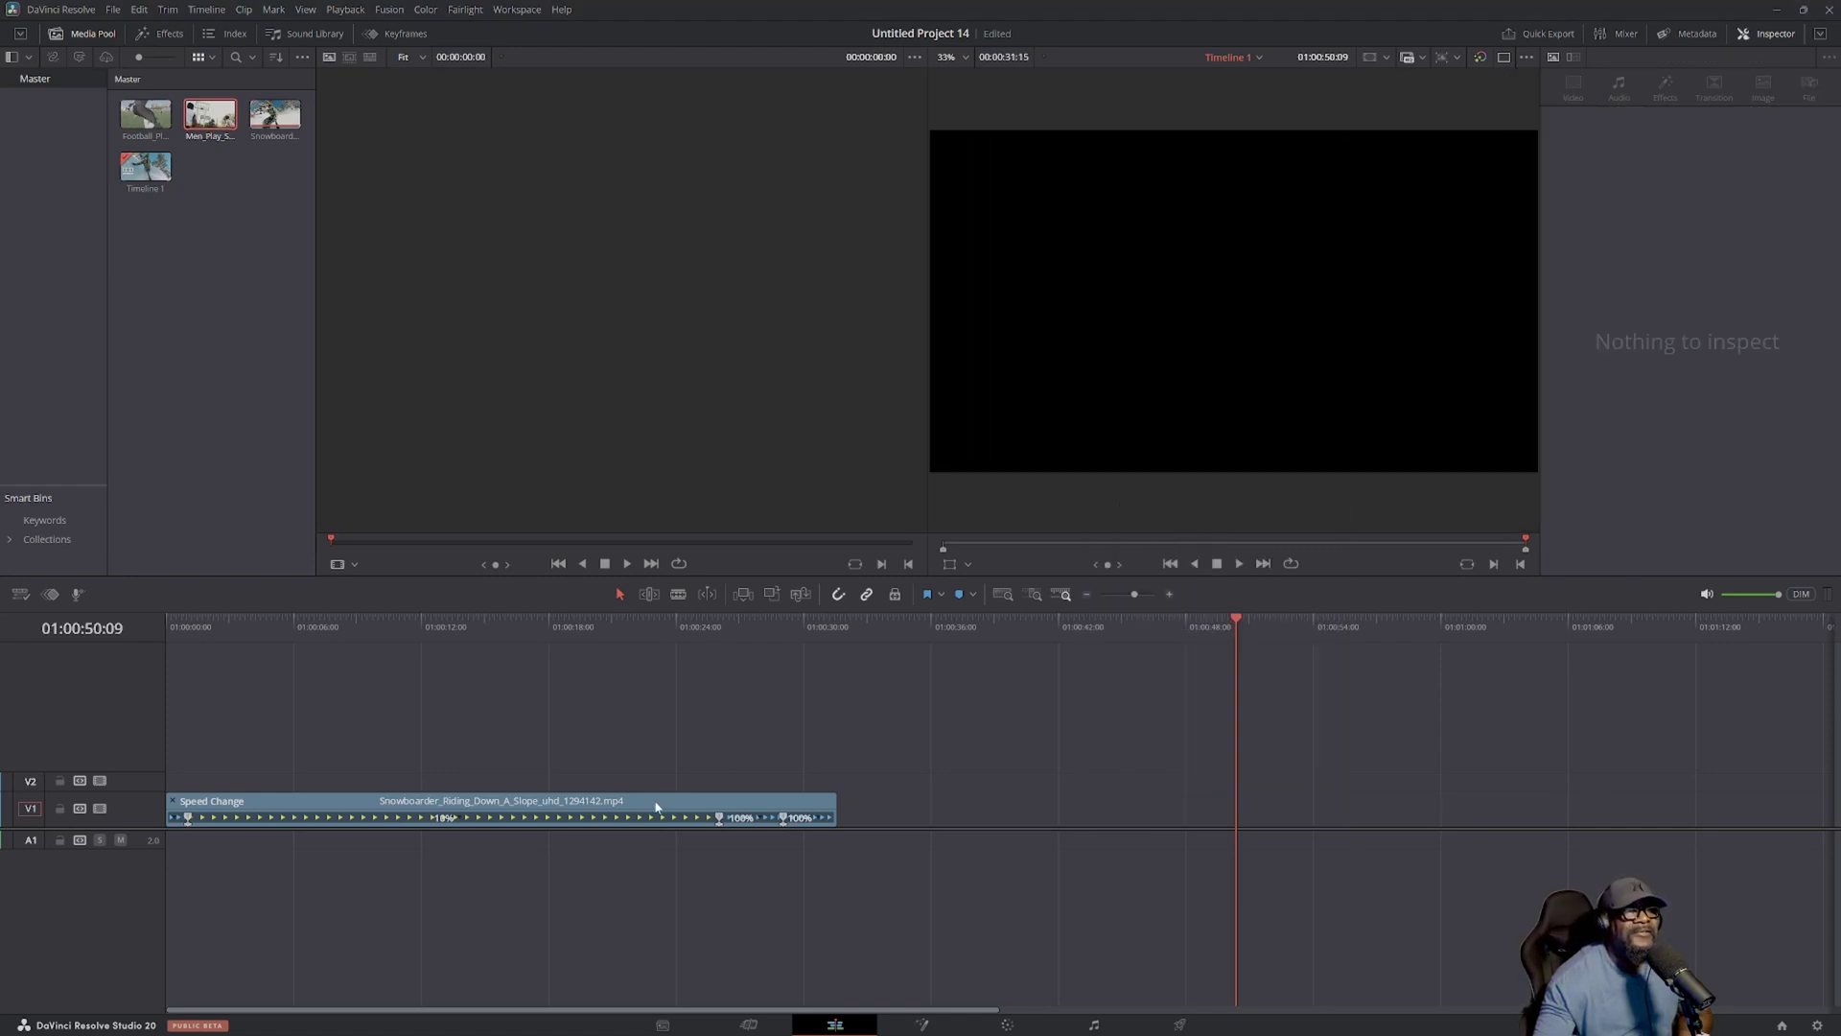
right_click(657, 806)
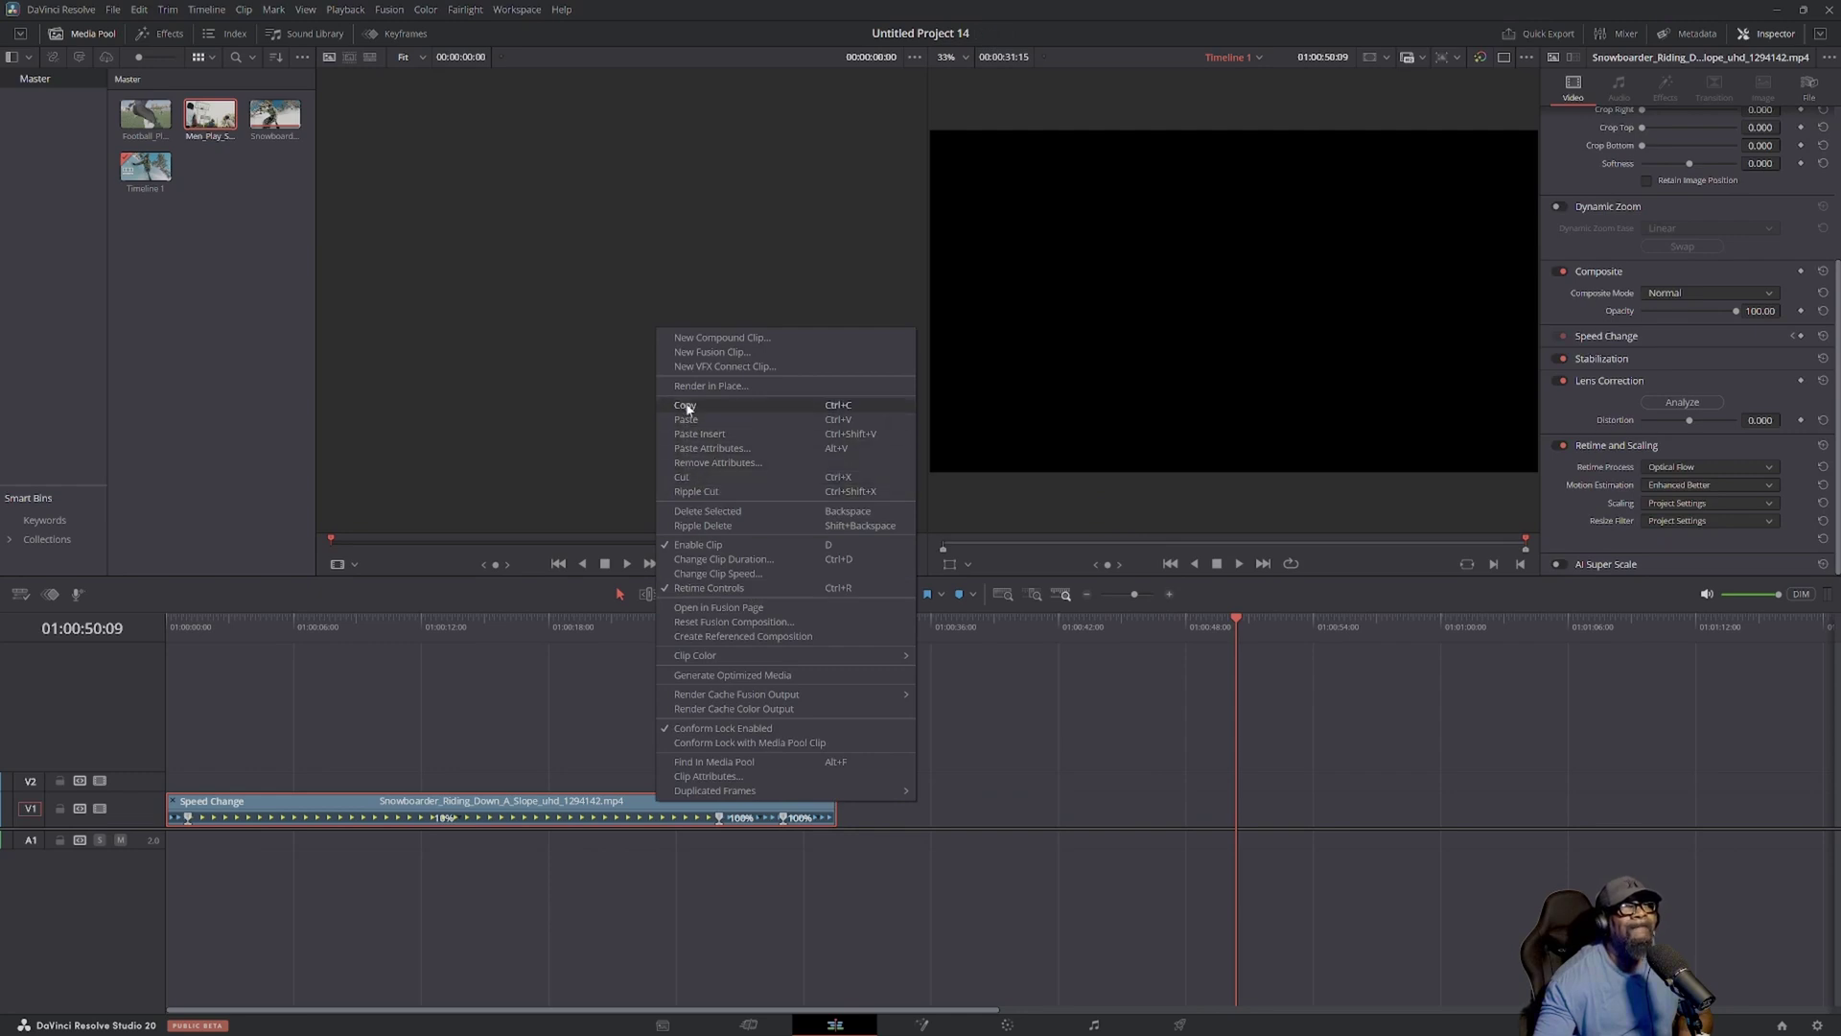
left_click(682, 479)
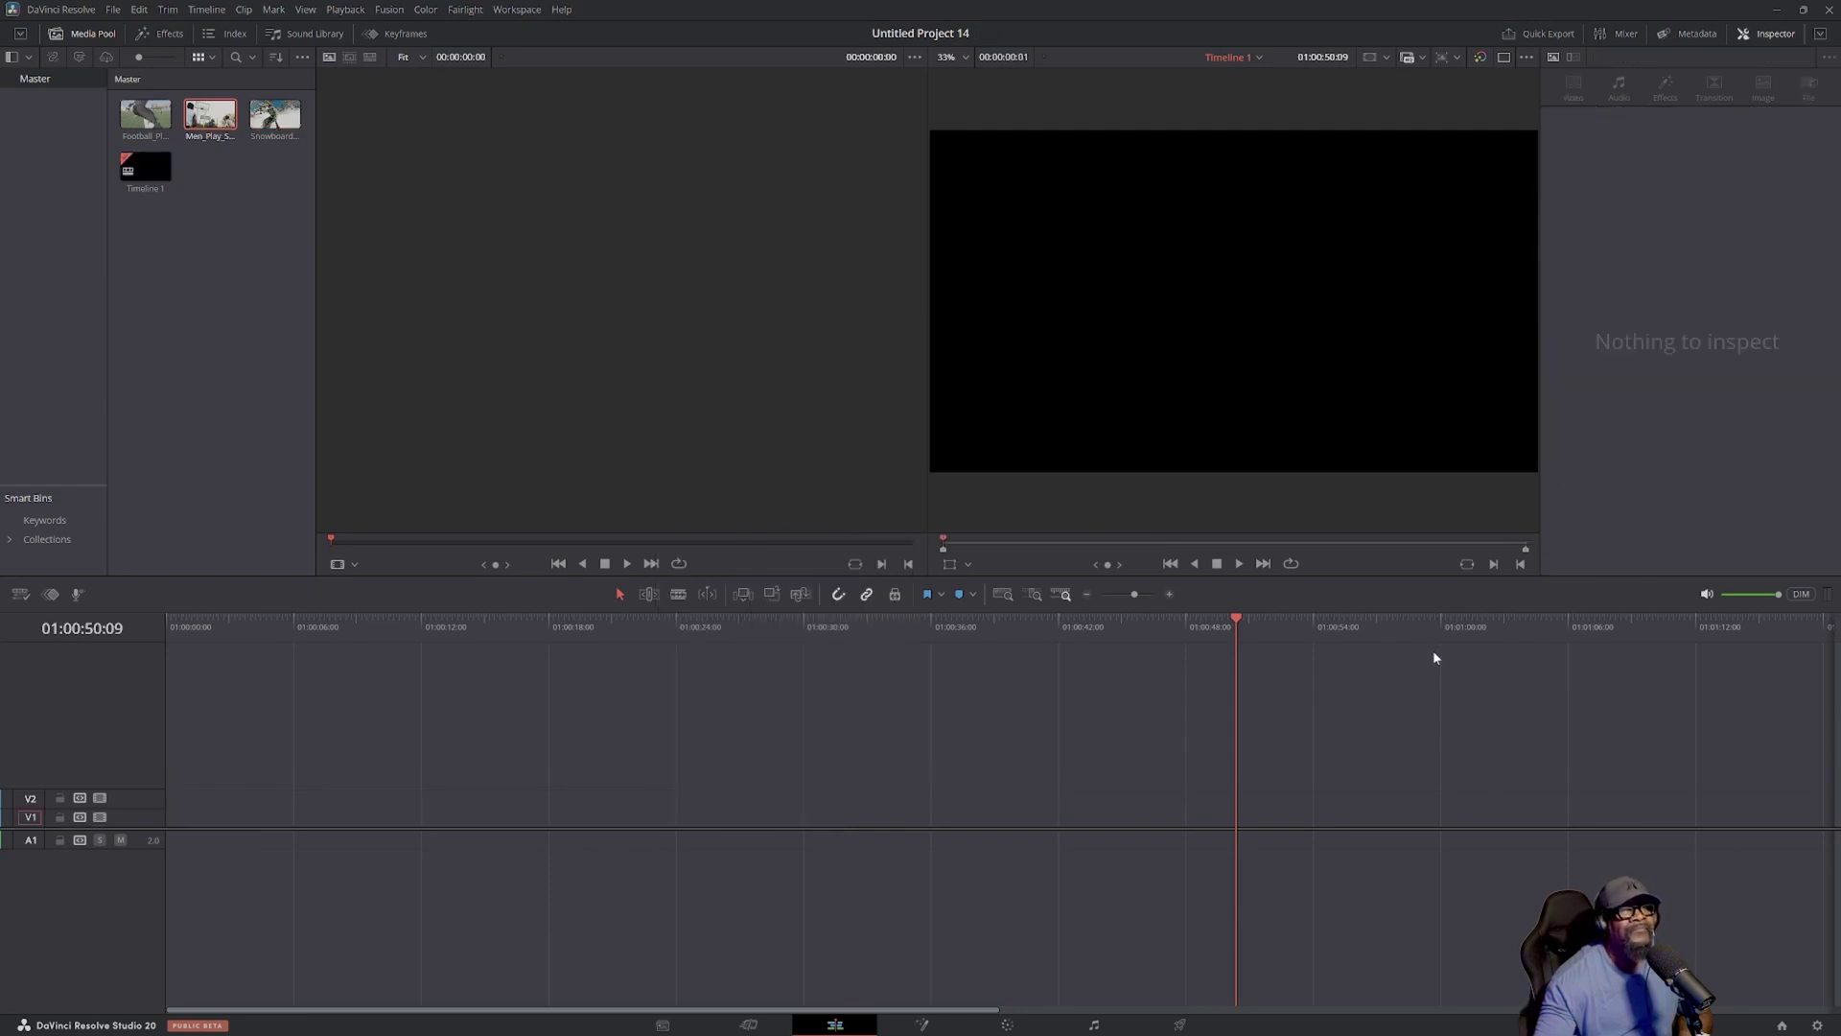
left_click_drag(1234, 624, 1178, 623)
left_click_drag(404, 654, 154, 664)
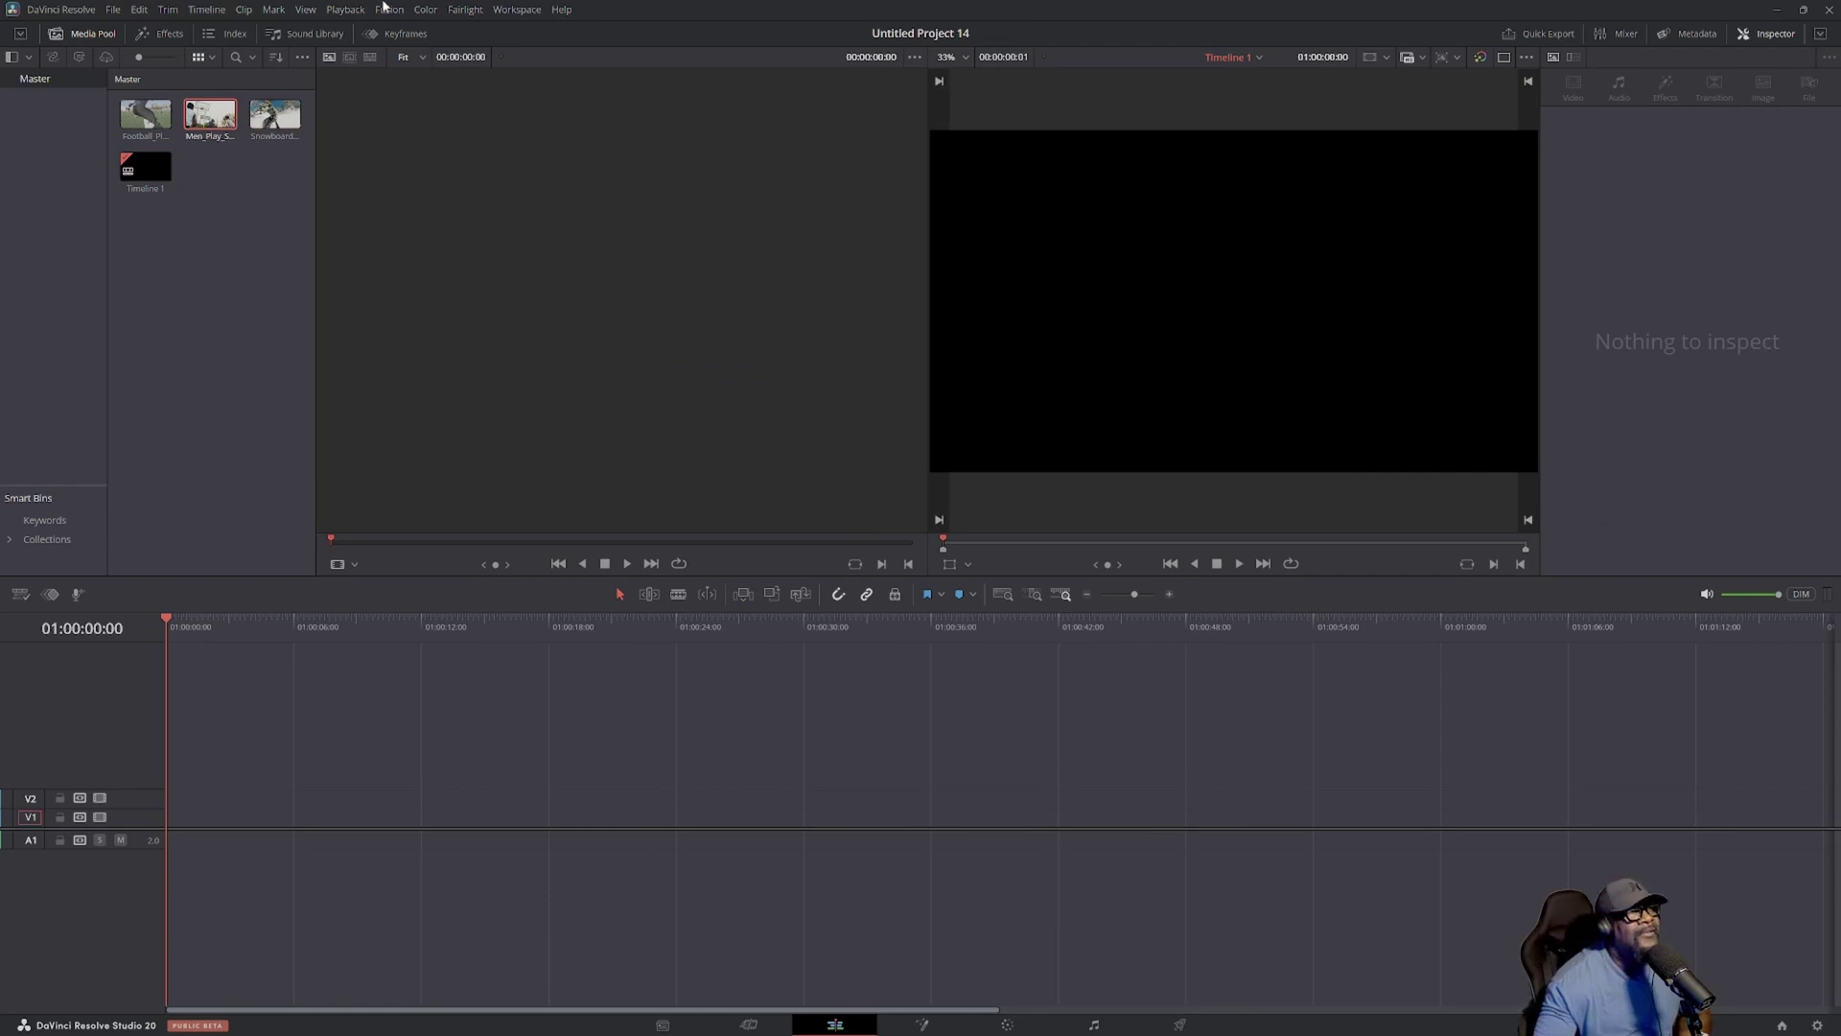
Step: Preview the basketball and snowboarder source clips from the media pool
double_click(199, 120)
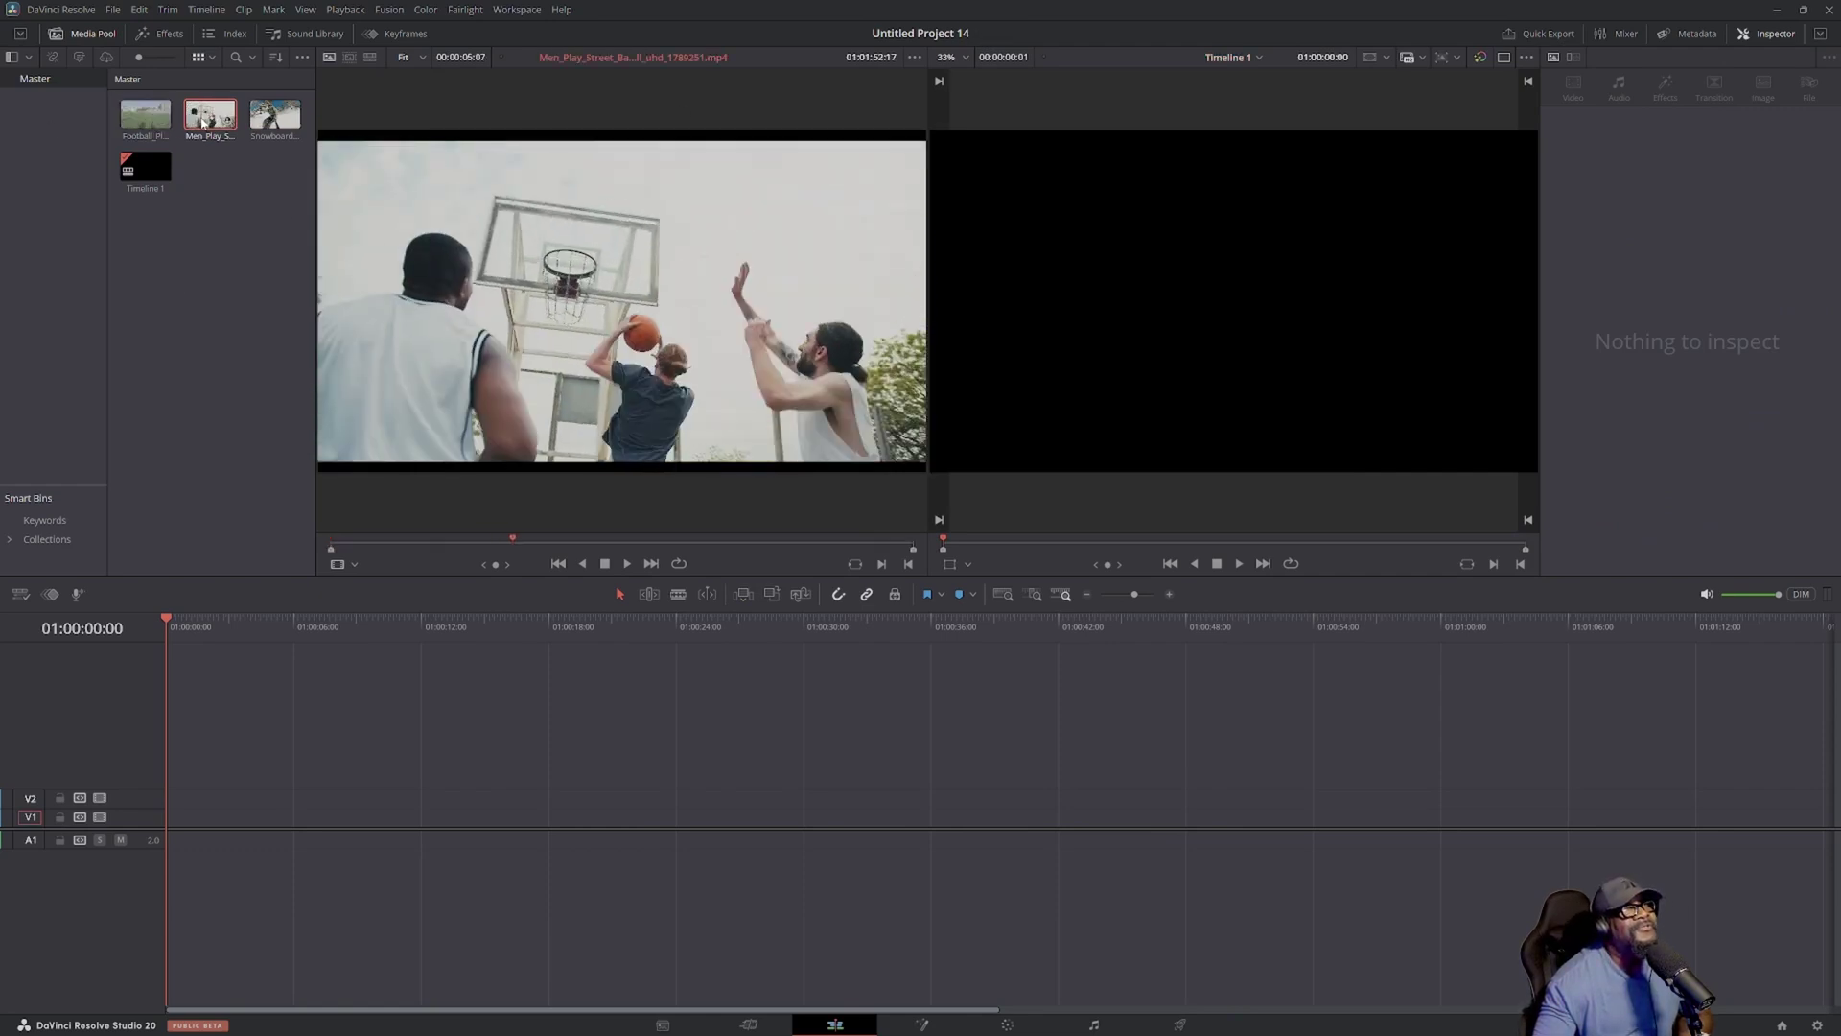
double_click(271, 120)
key("space")
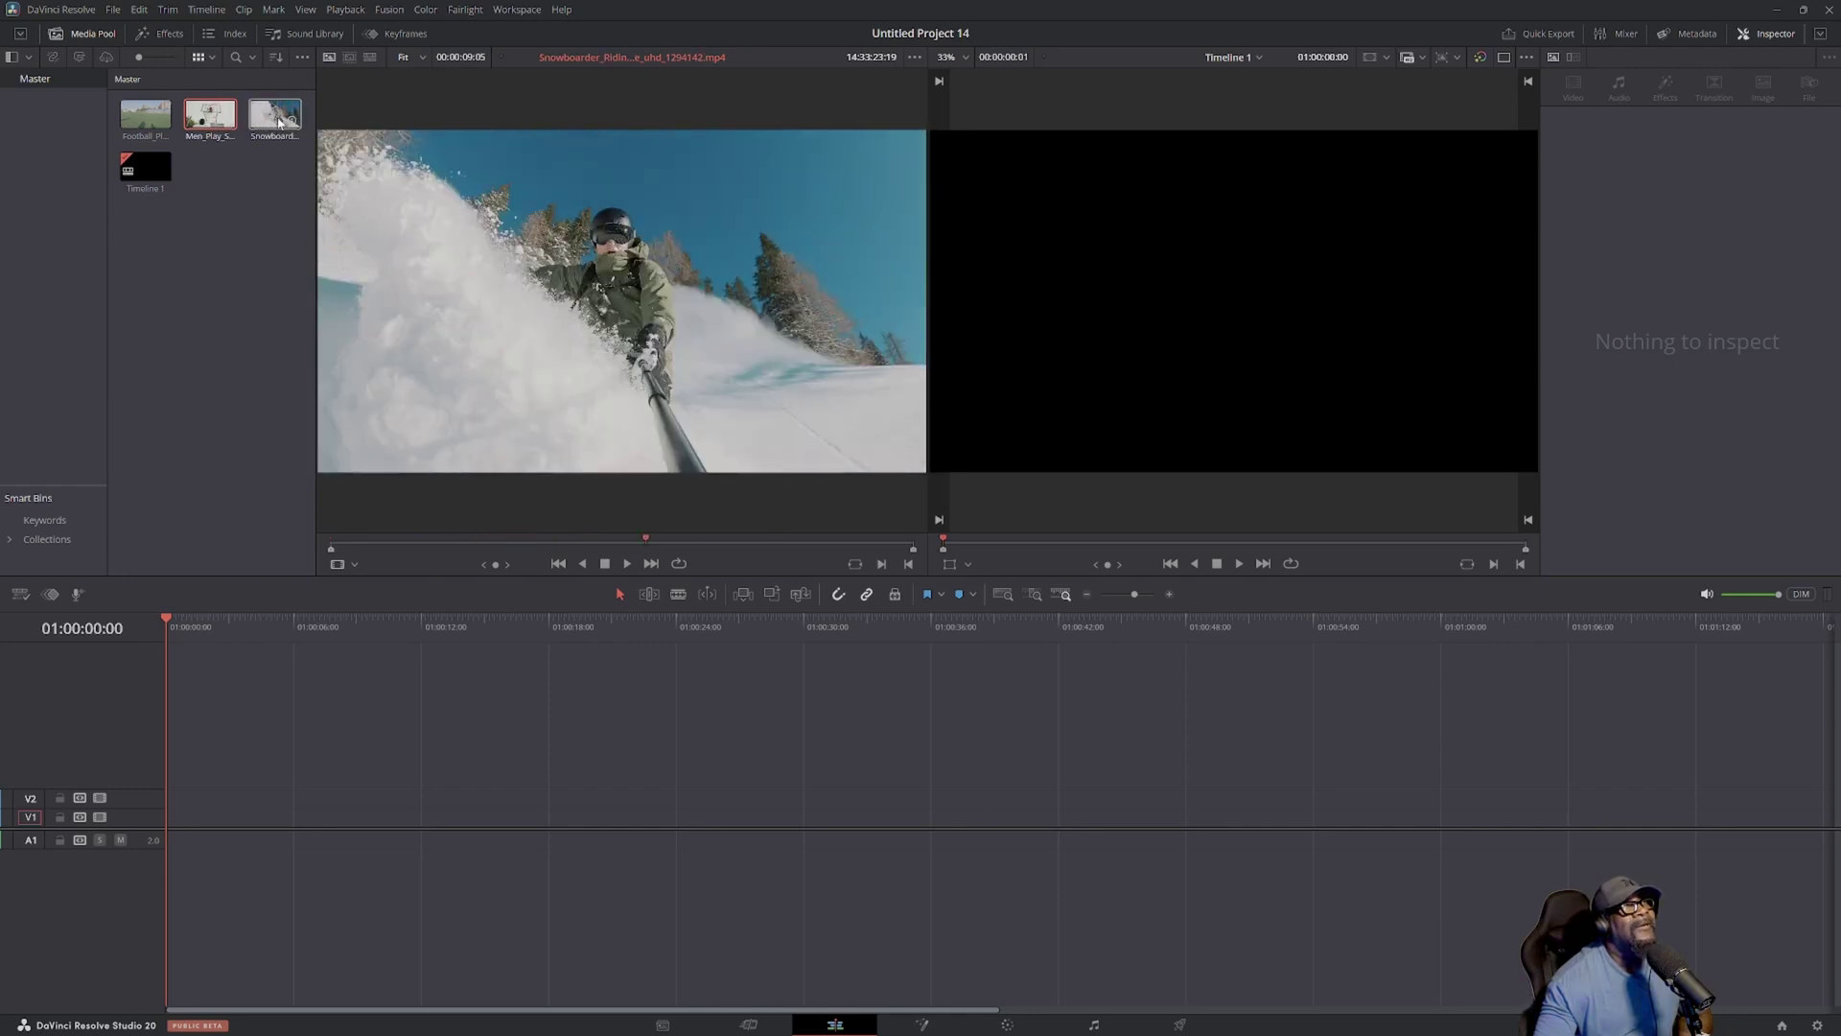
Step: Set the video frame rate in the snowboarder source clip's attributes to 60
right_click(278, 119)
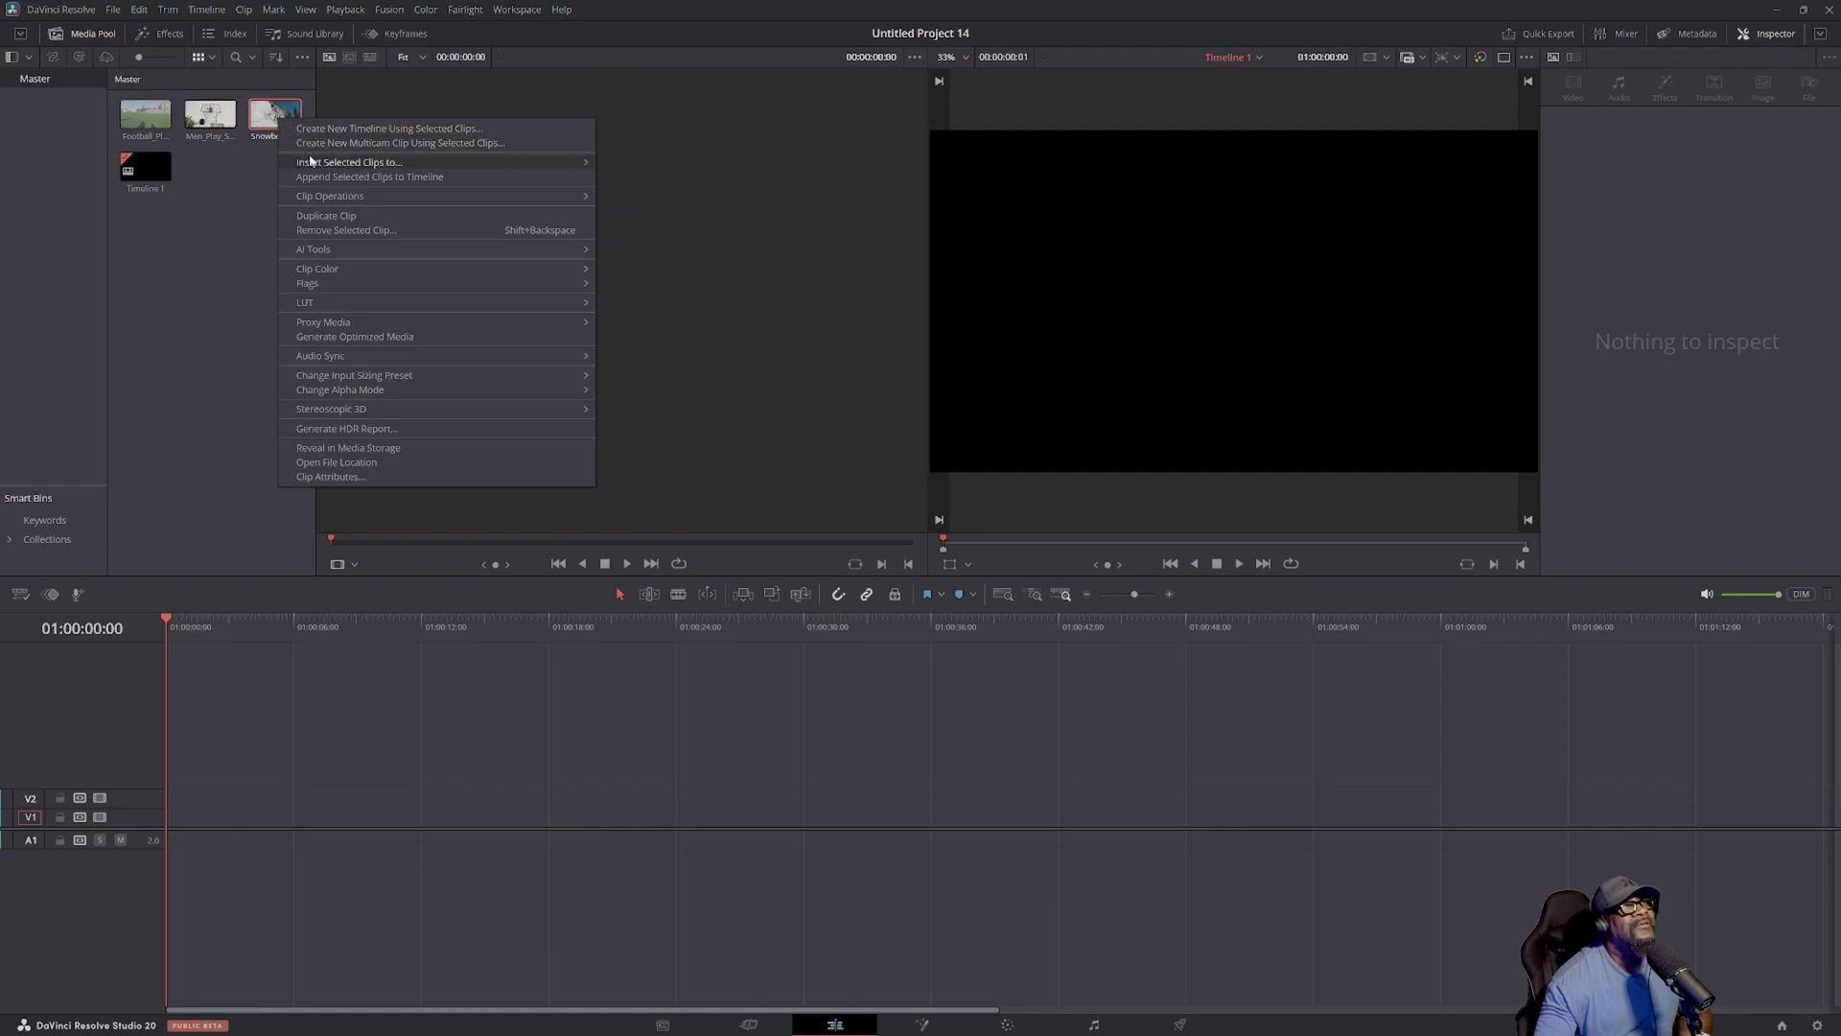
left_click(350, 478)
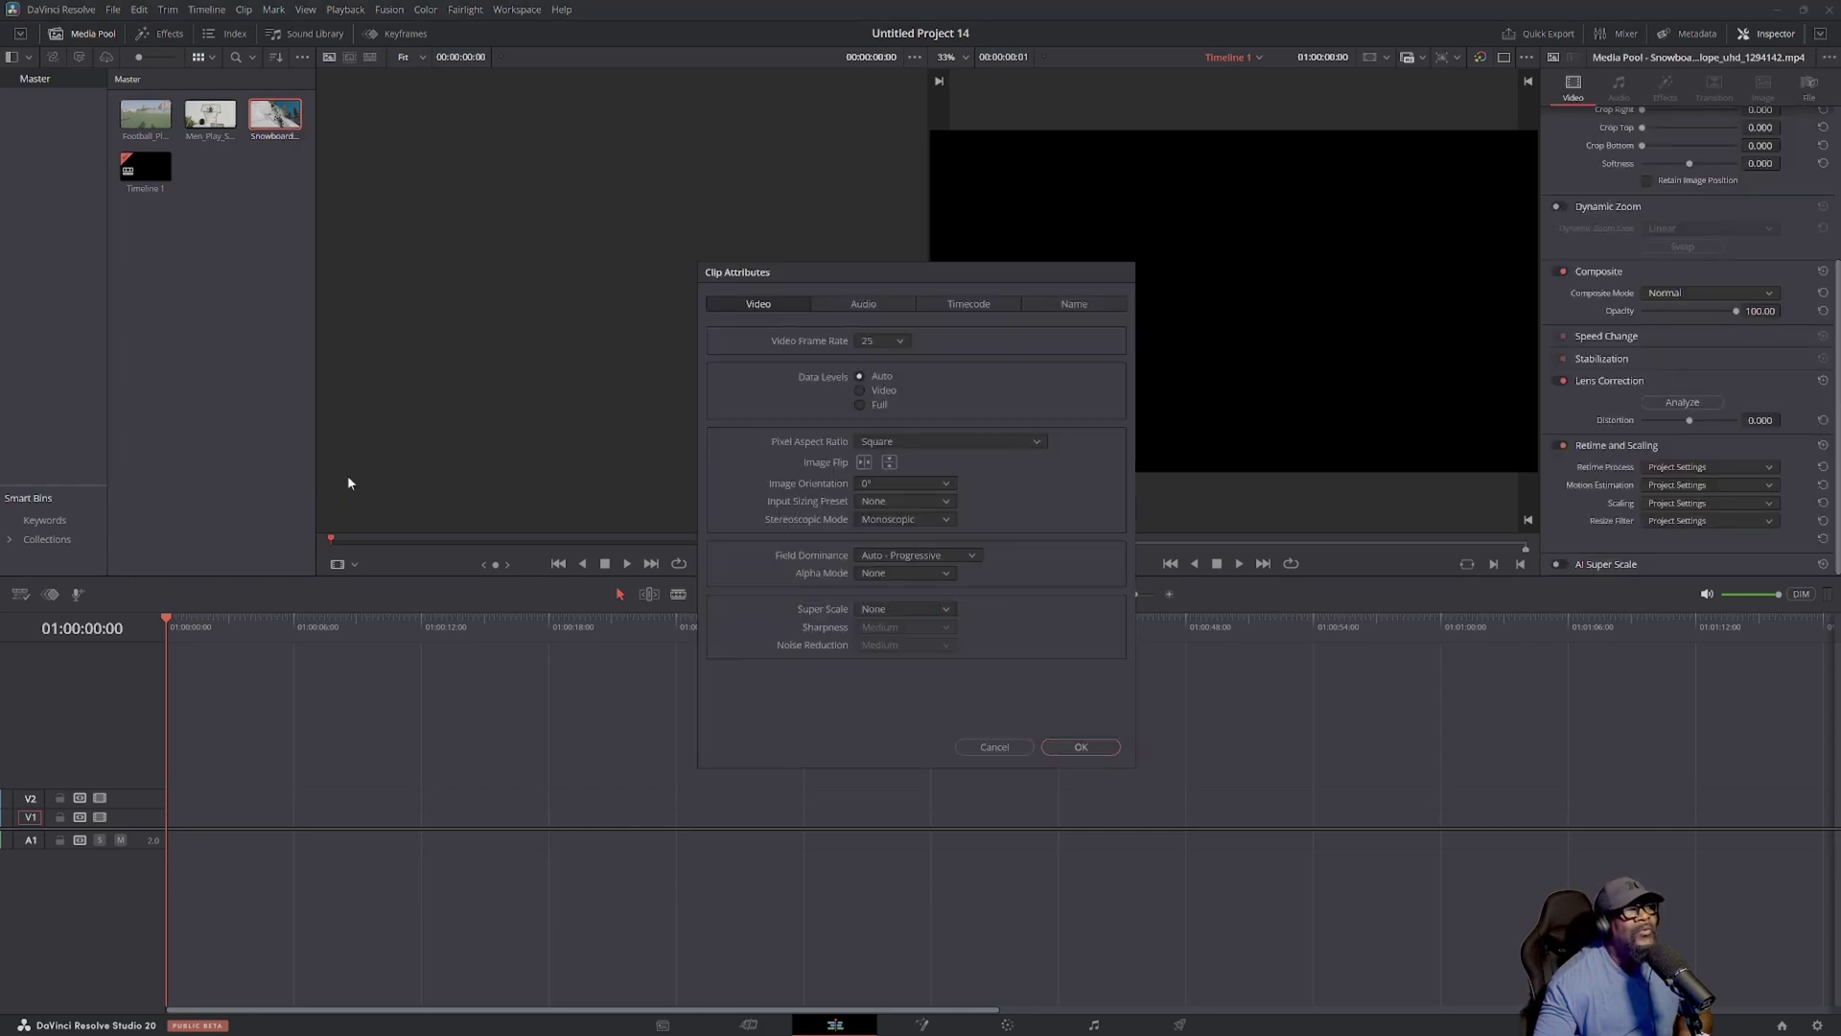
left_click(901, 343)
scroll(905, 374, "down", 5)
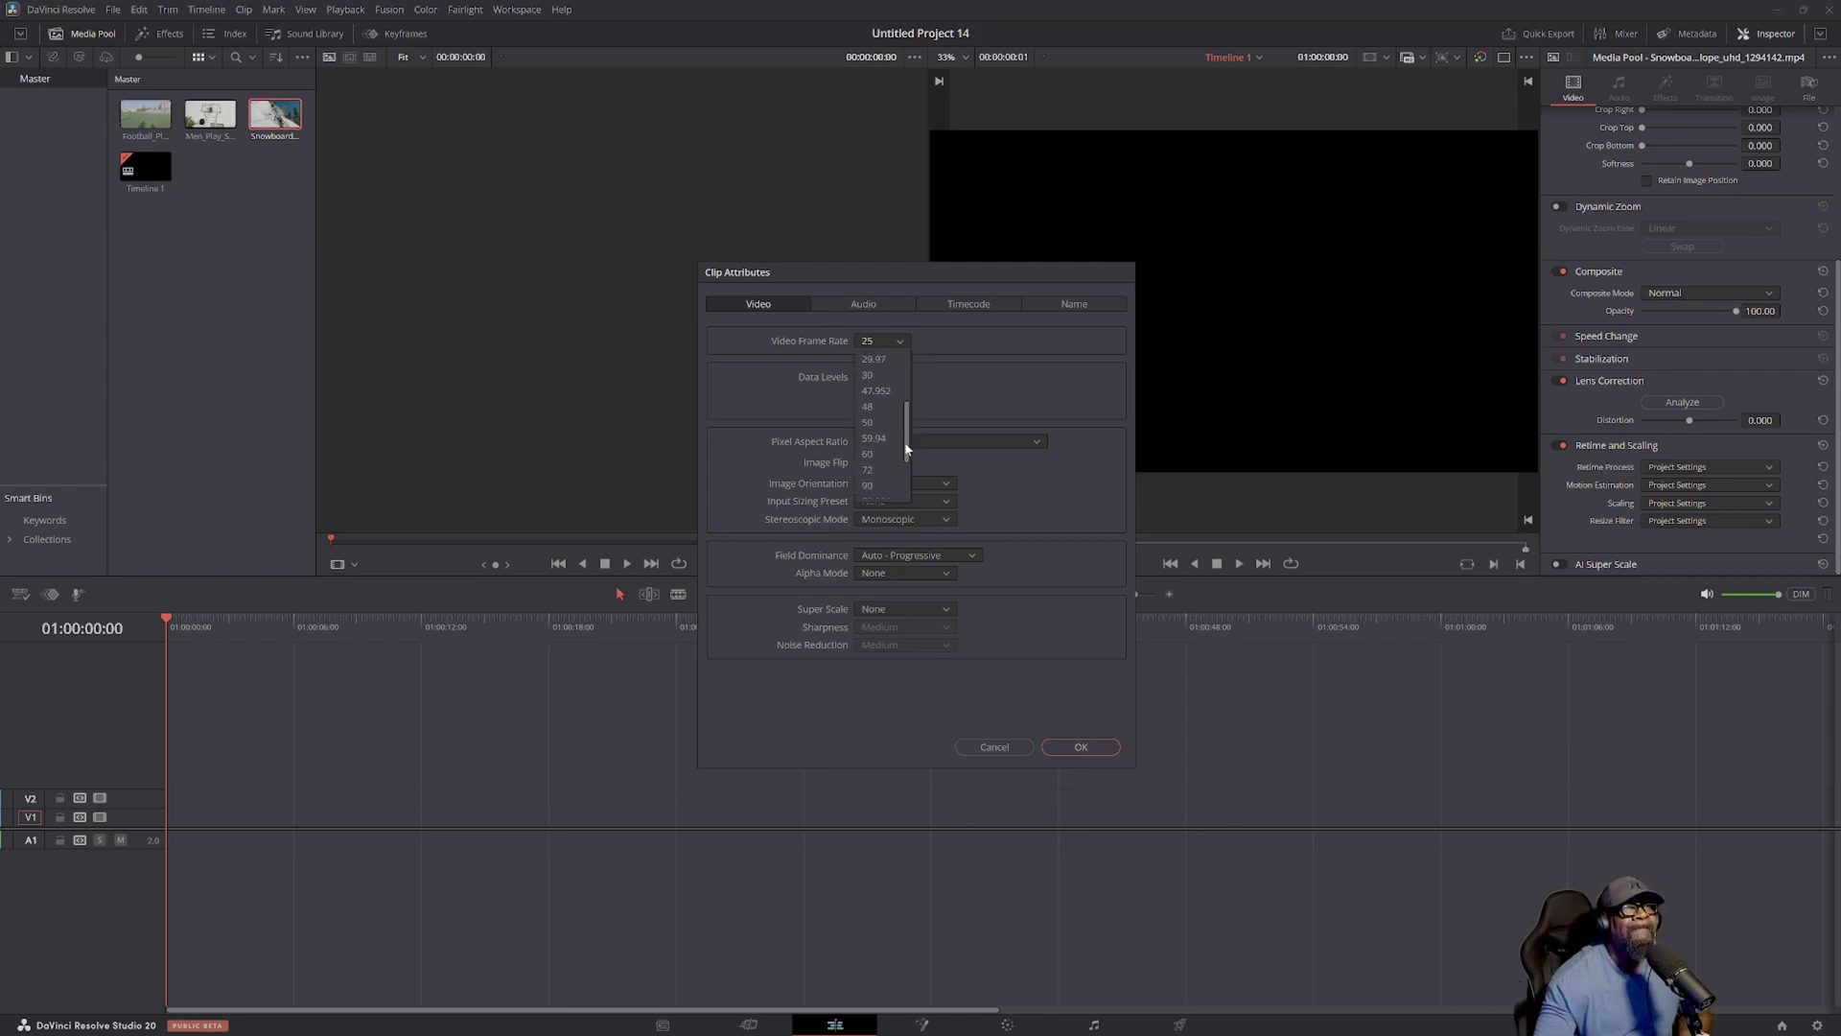
left_click(868, 469)
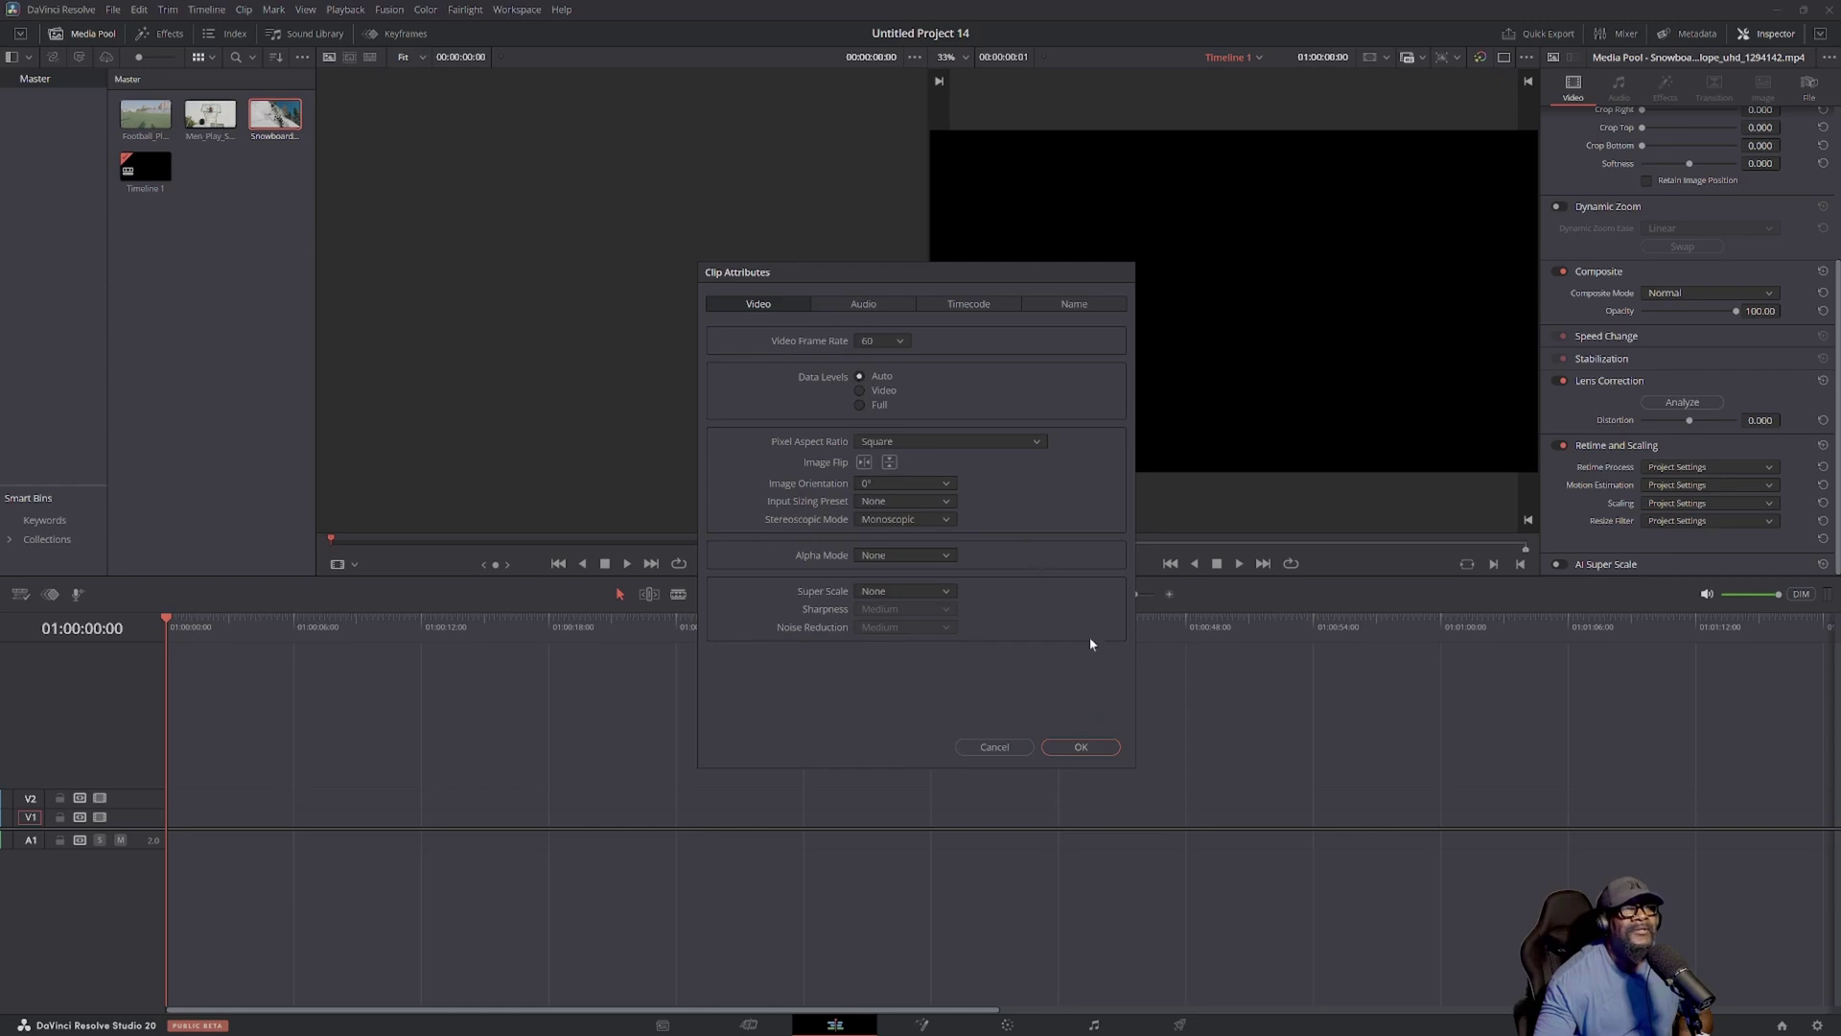
left_click(1086, 746)
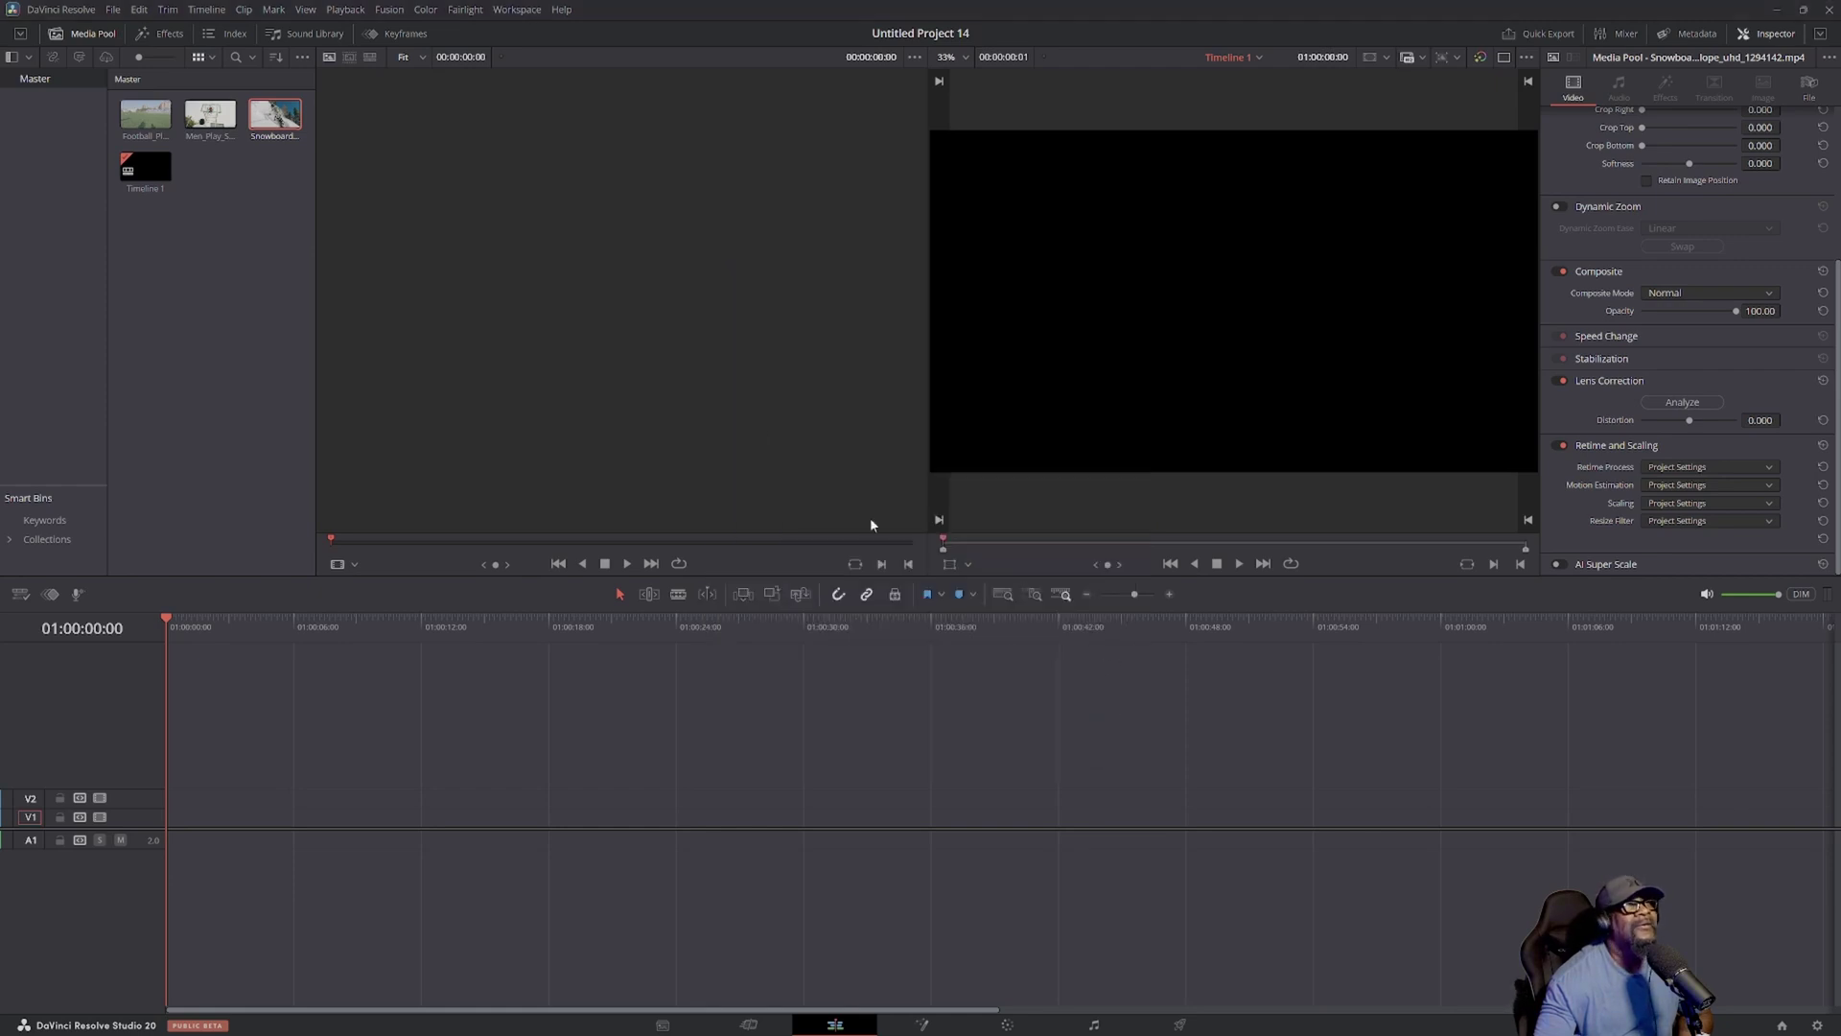
Step: Place the snowboarder clip at the start of V1, play it through once, and return the playhead to the start
left_click_drag(275, 113, 195, 816)
left_click(178, 820)
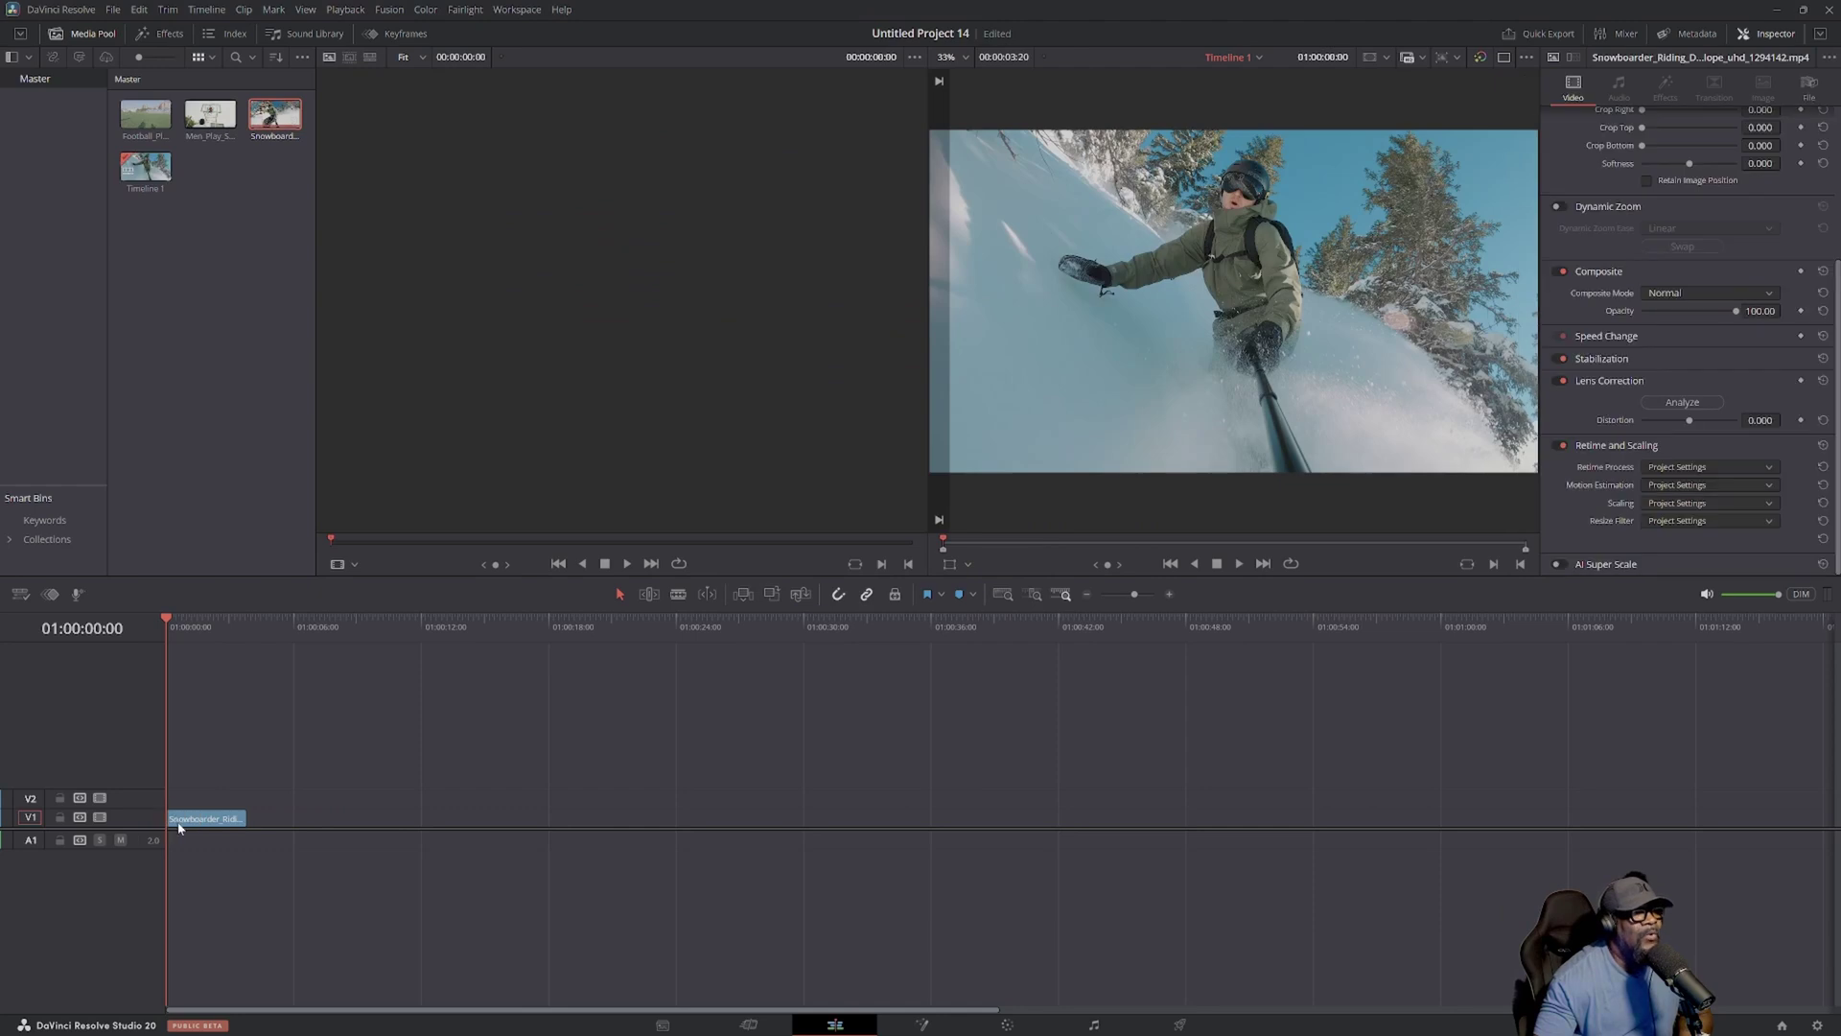
left_click(1239, 563)
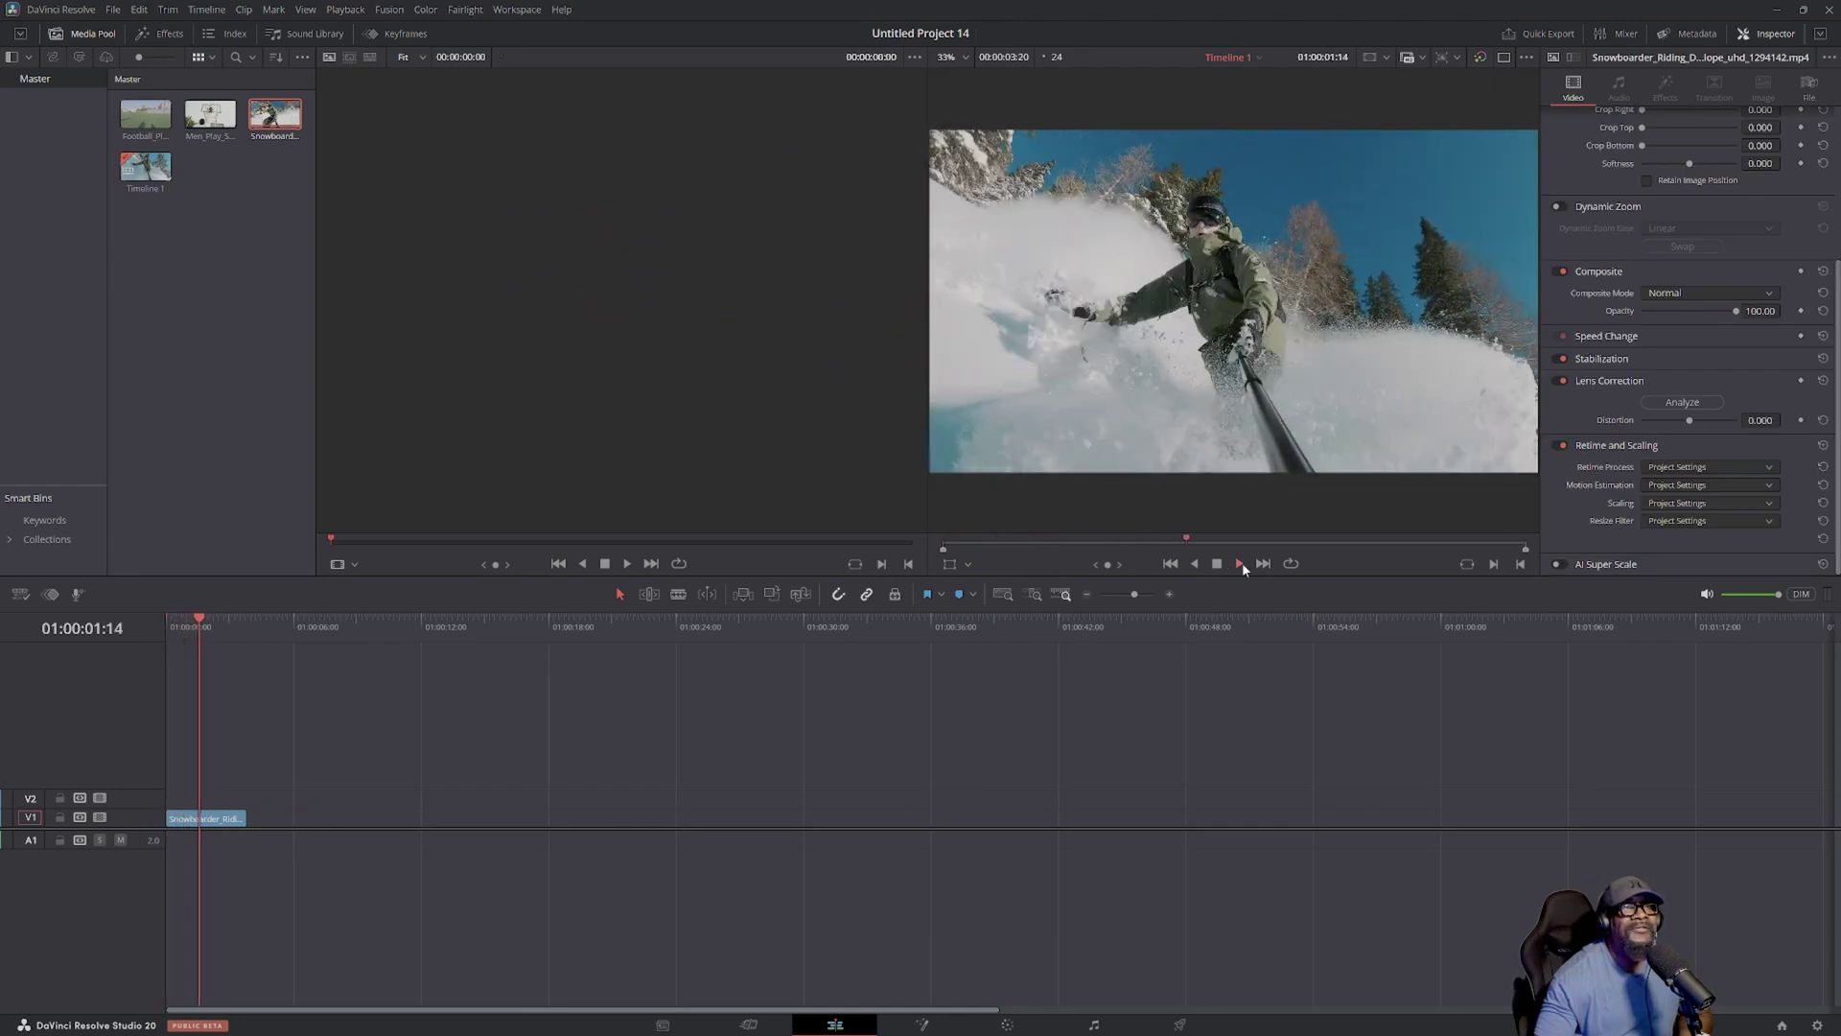
left_click(1218, 565)
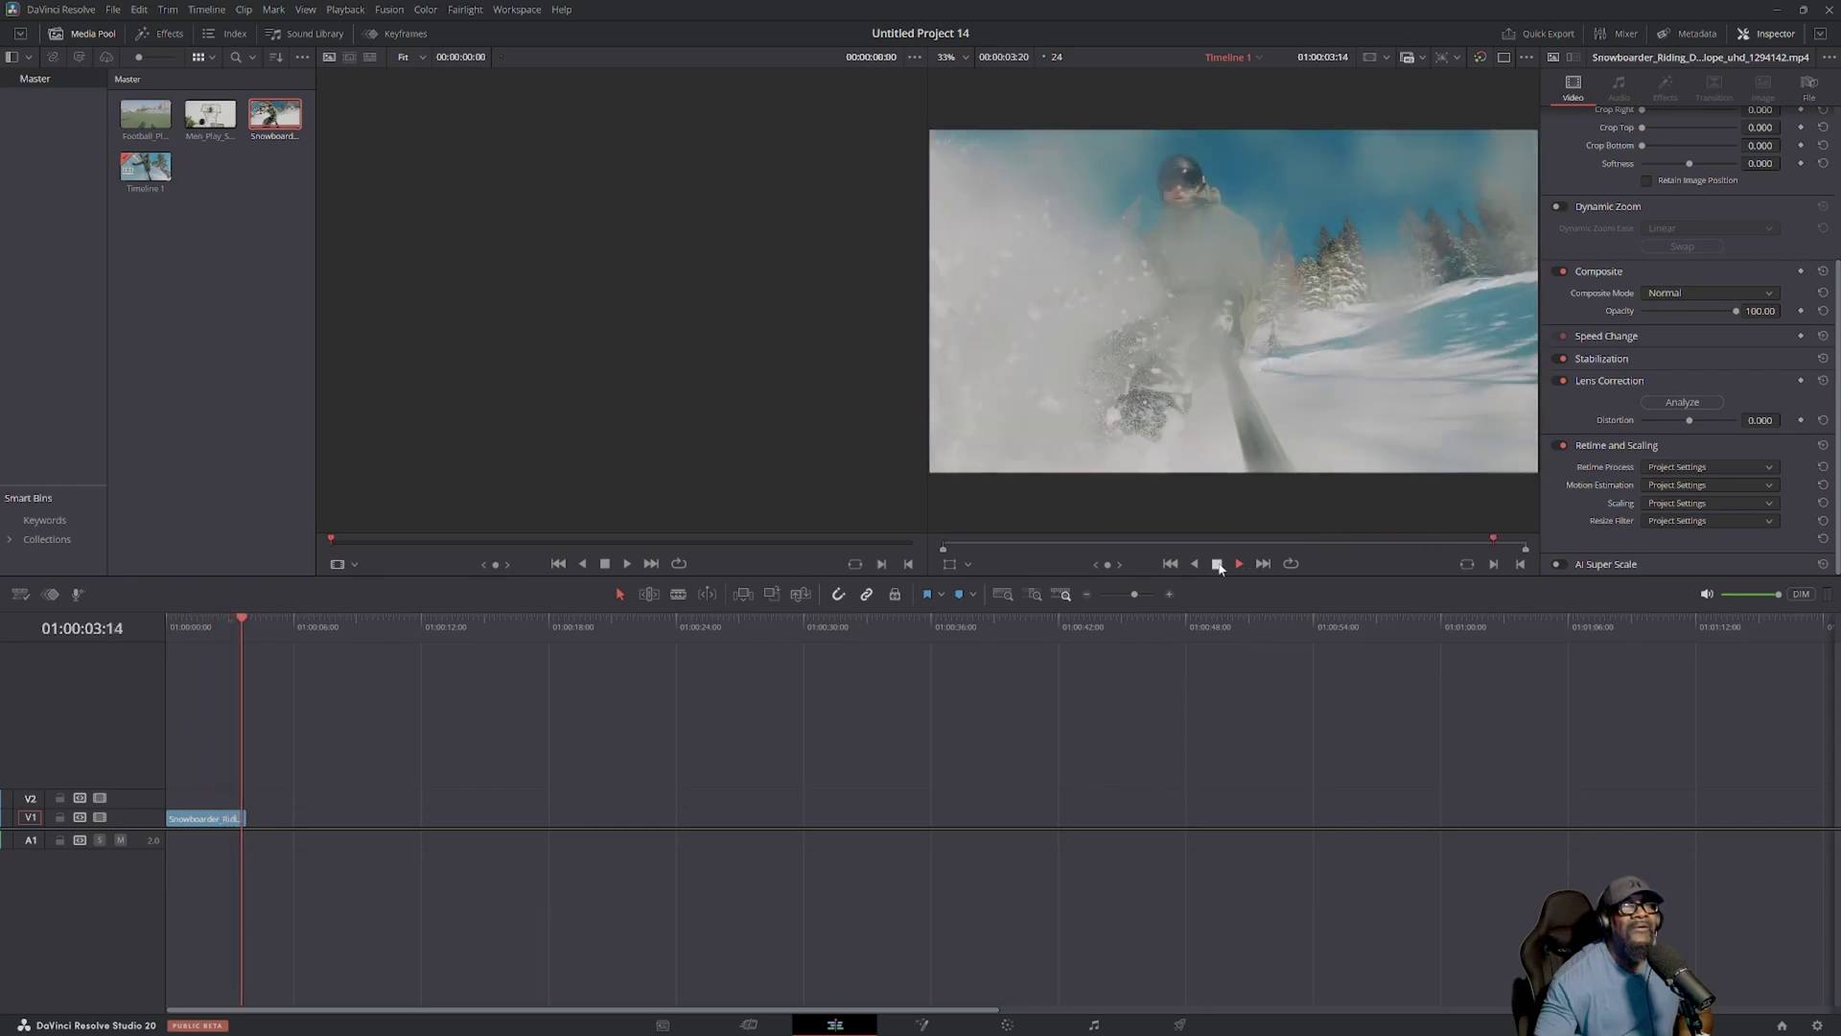
left_click_drag(239, 624, 167, 633)
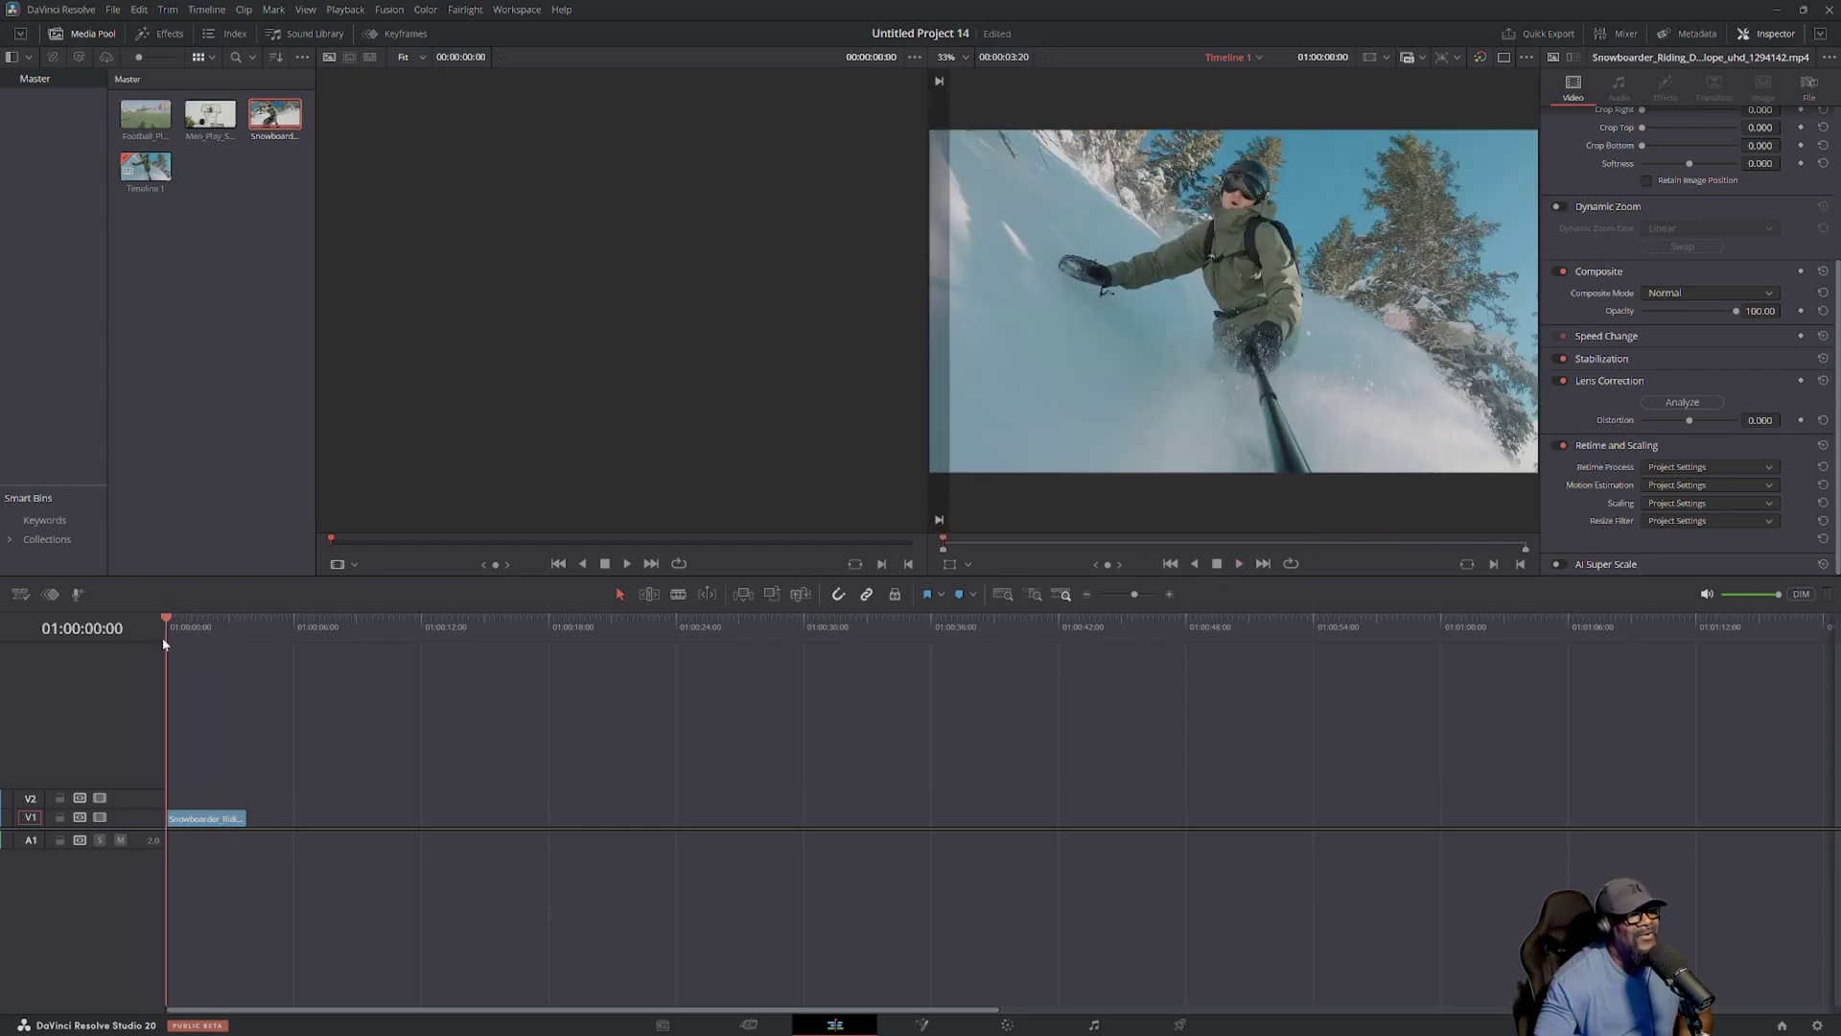
Step: Show the retime controls on the snowboarder clip and add a speed point at 01:00:01:04
left_click(200, 820)
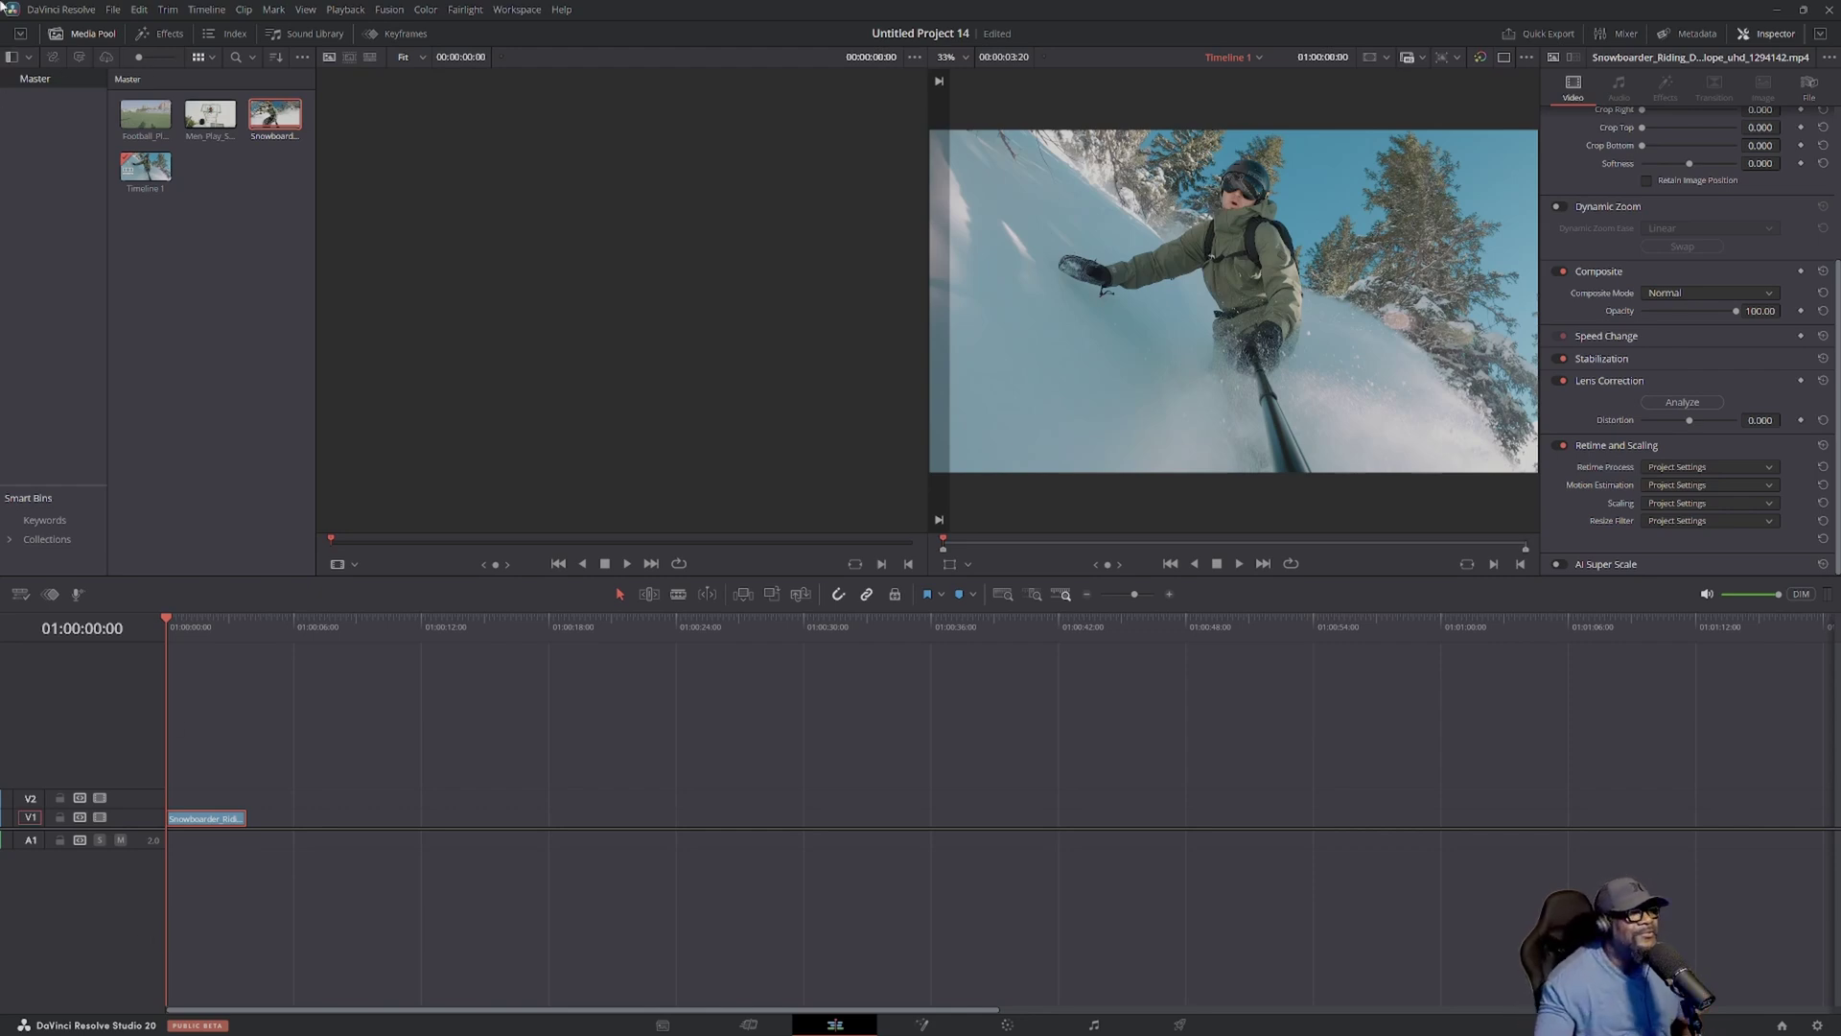
left_click(178, 624)
left_click_drag(179, 623, 192, 621)
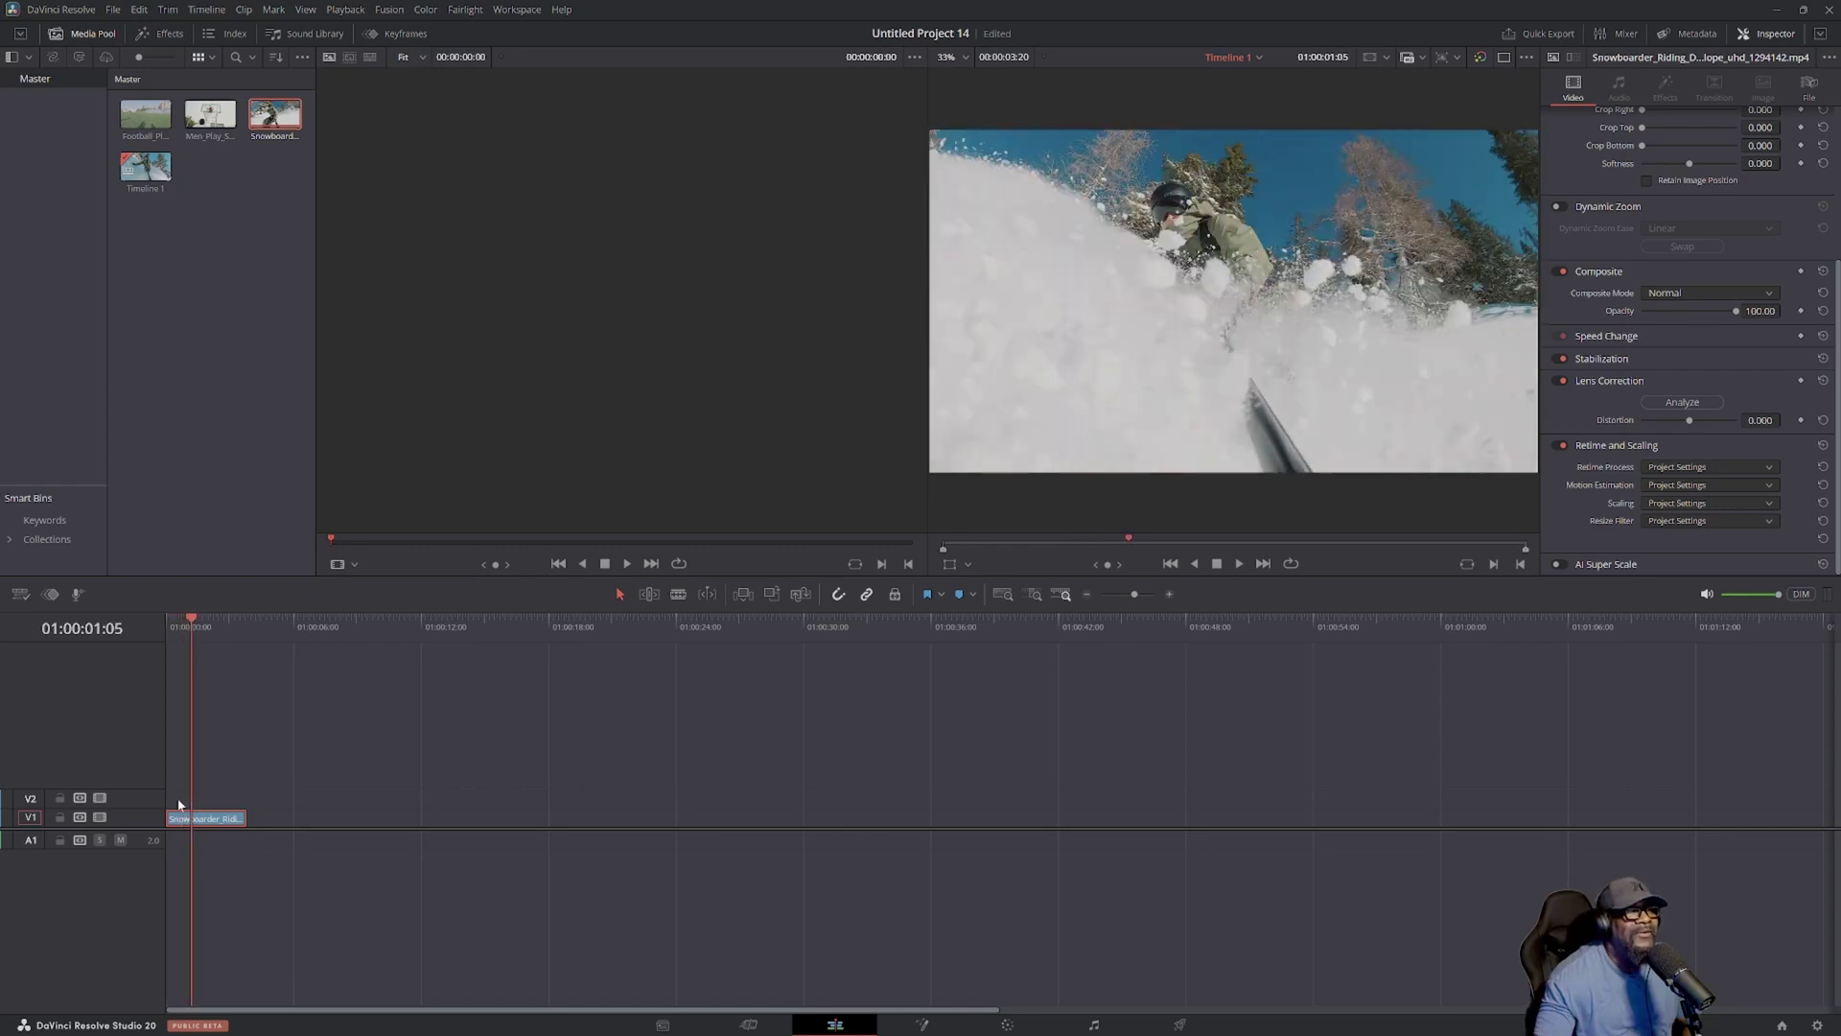
key("ctrl+r")
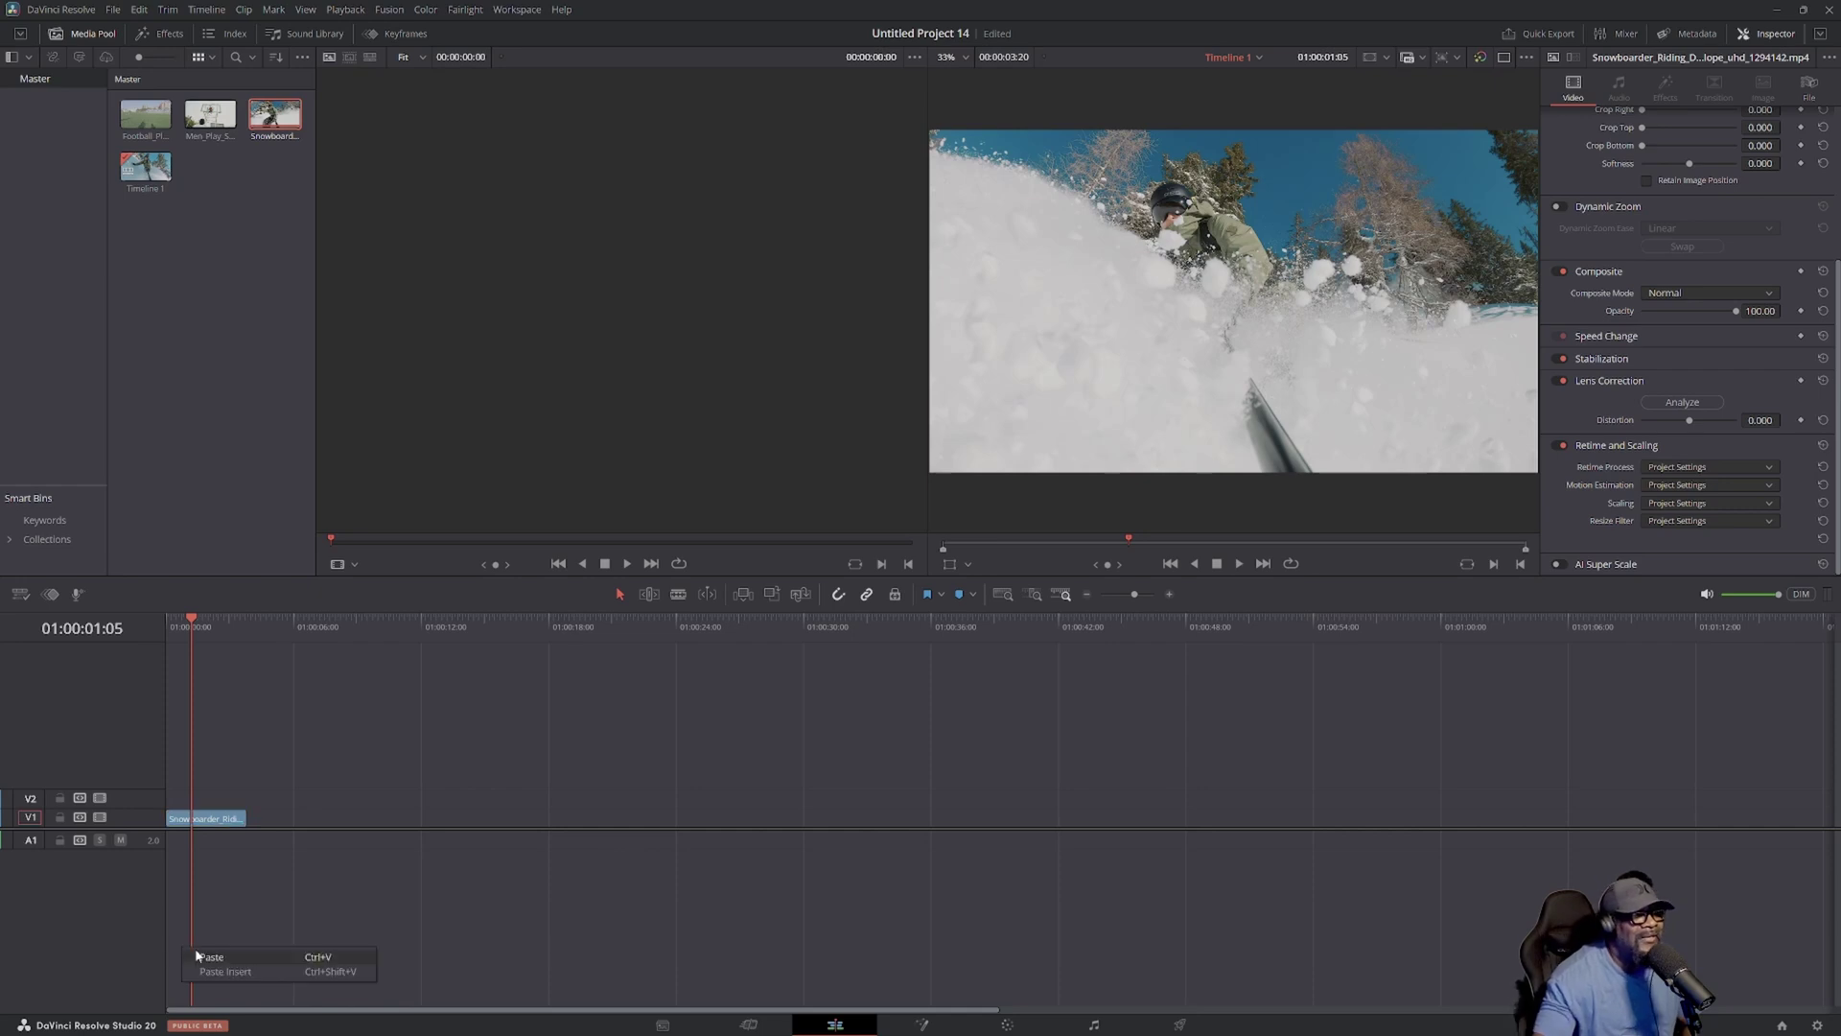
key("Left")
right_click(192, 827)
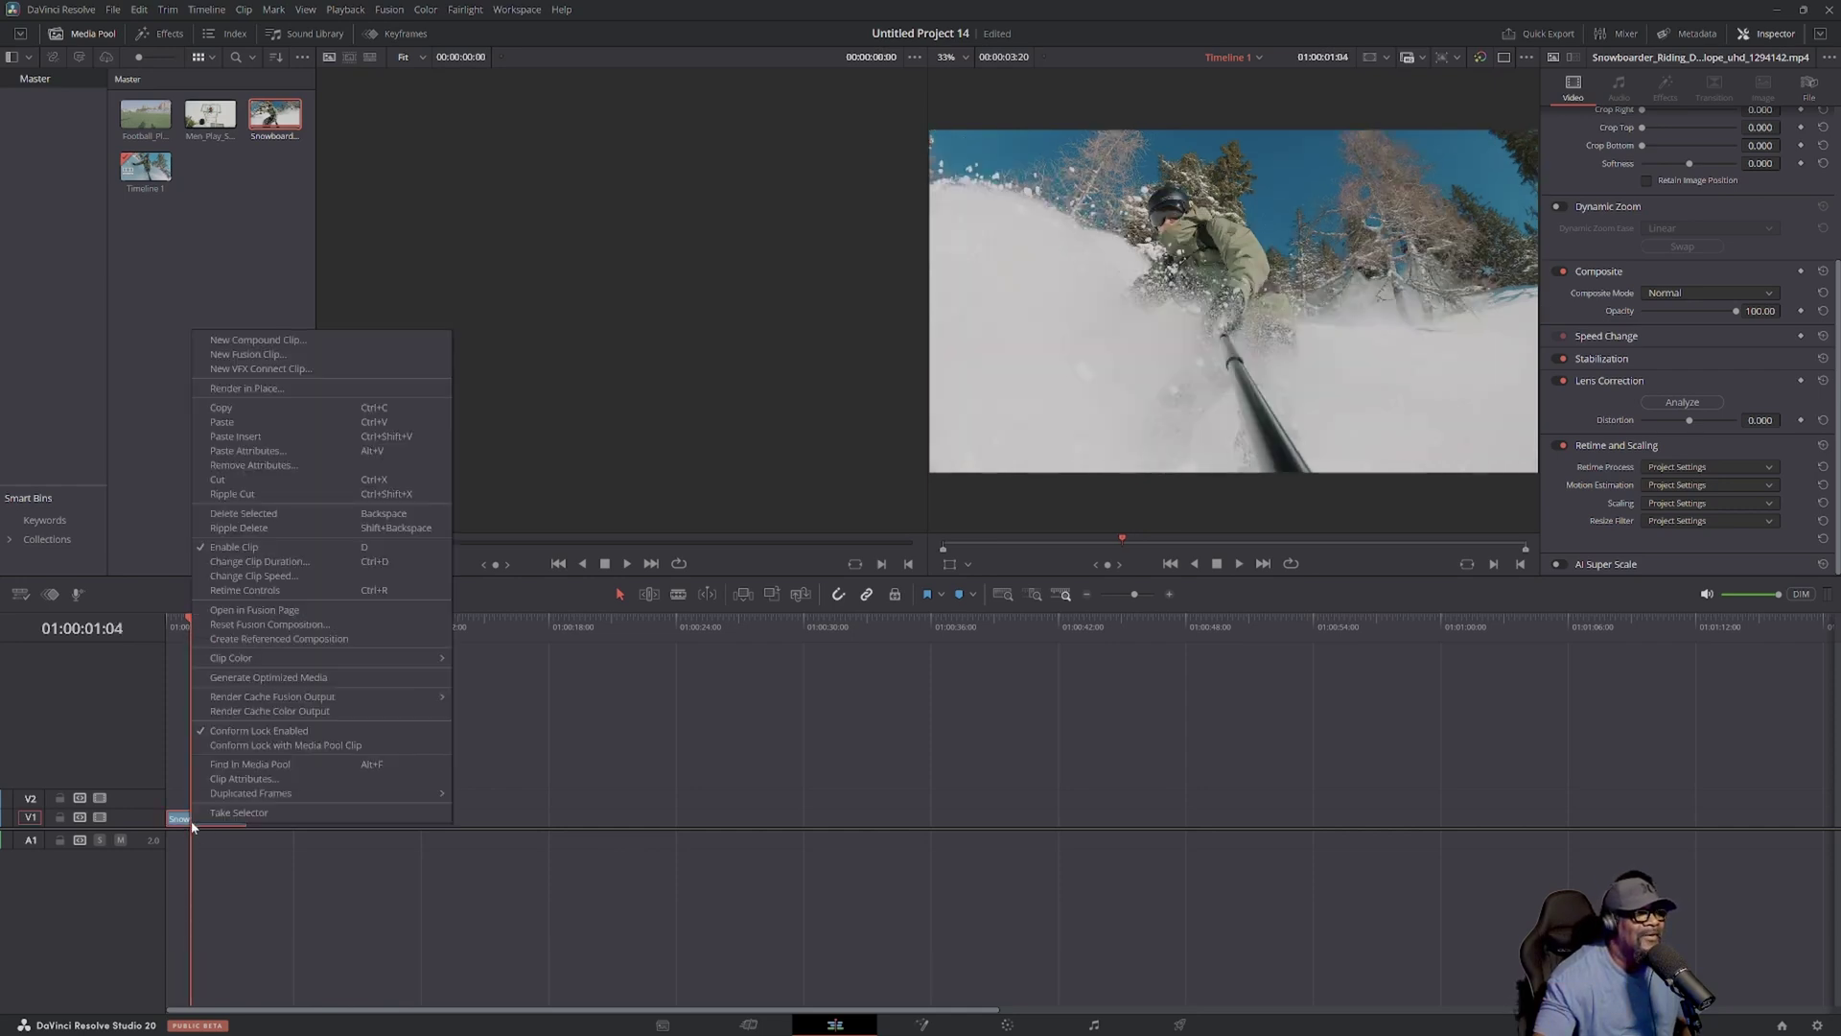
left_click(248, 591)
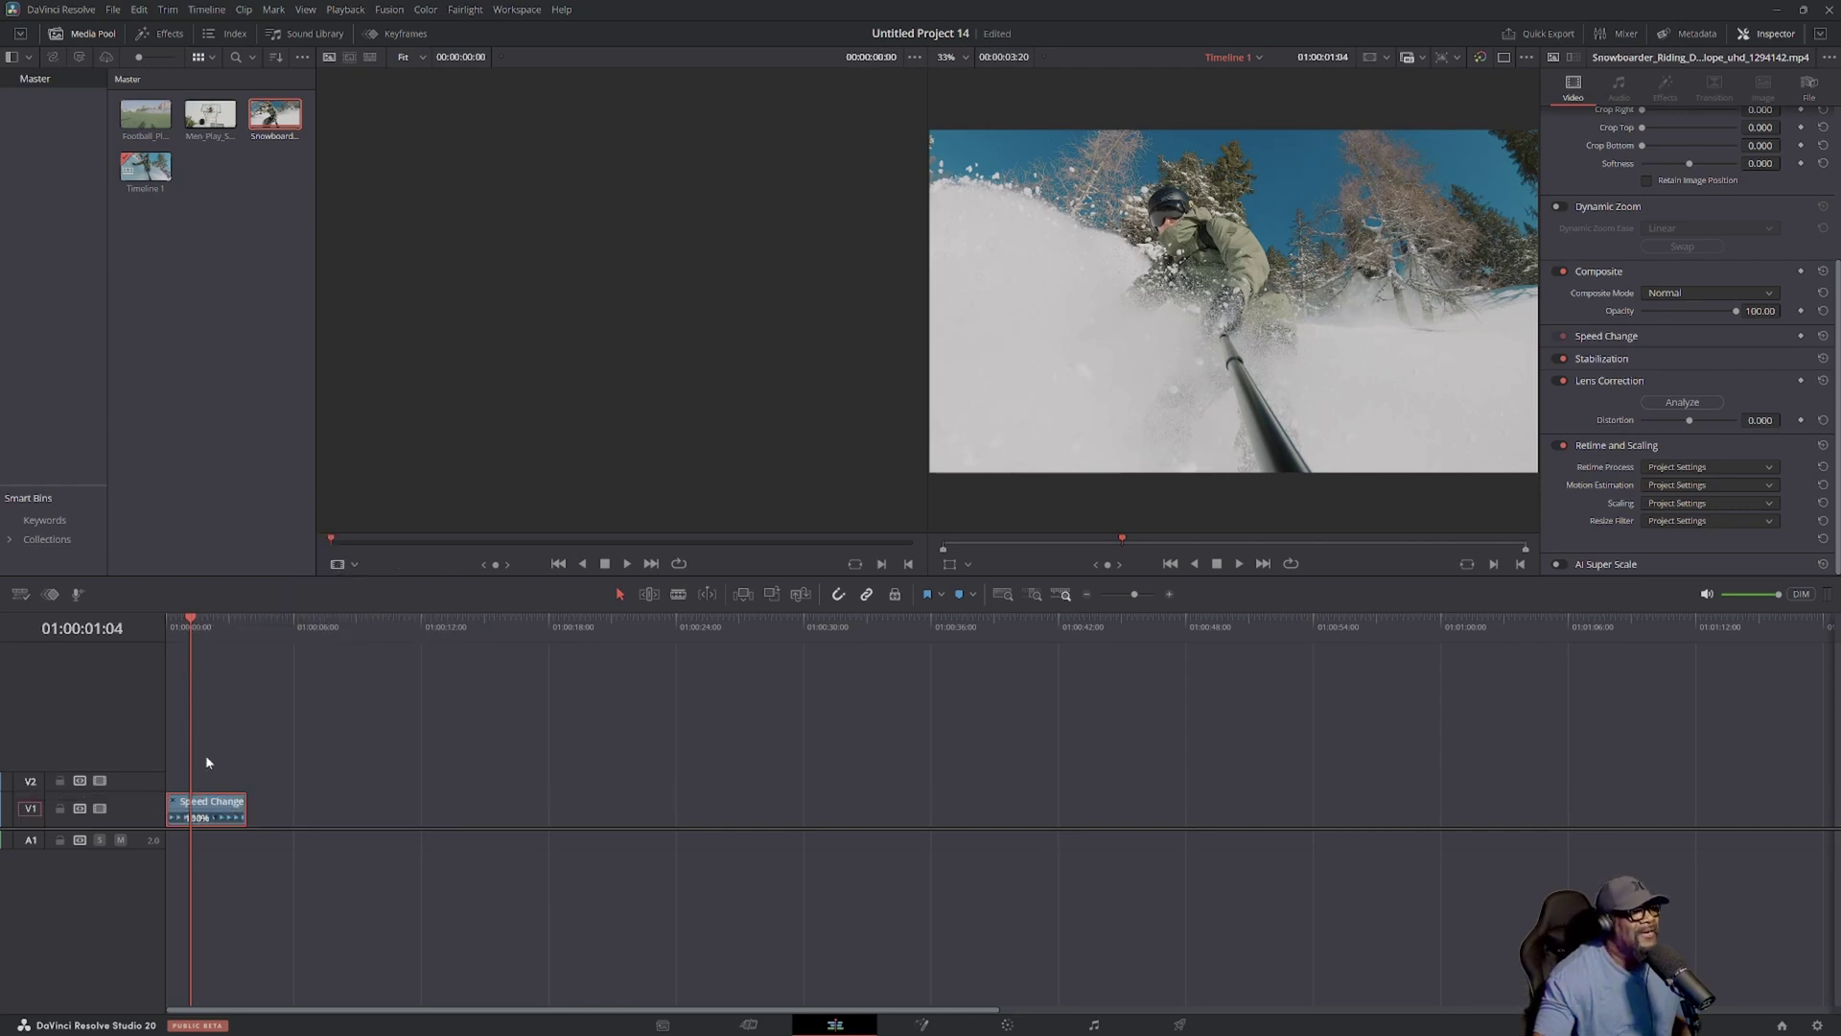
left_click(215, 817)
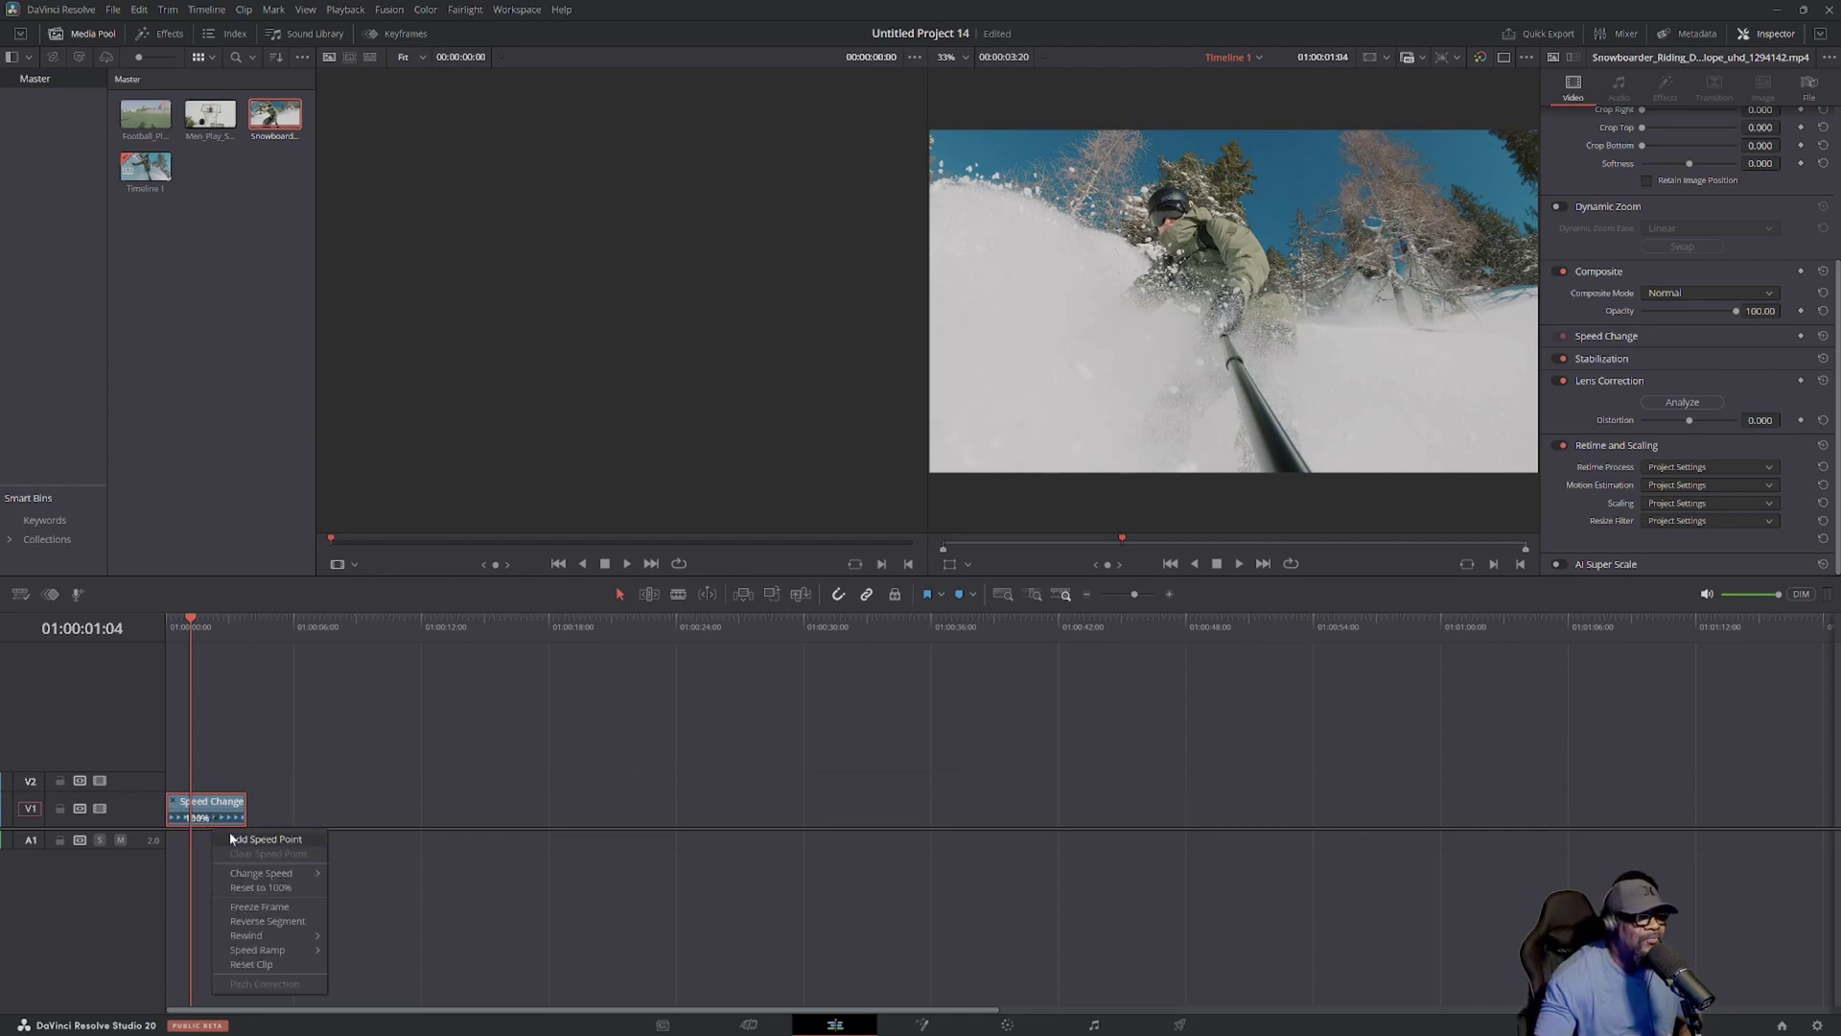
left_click(234, 839)
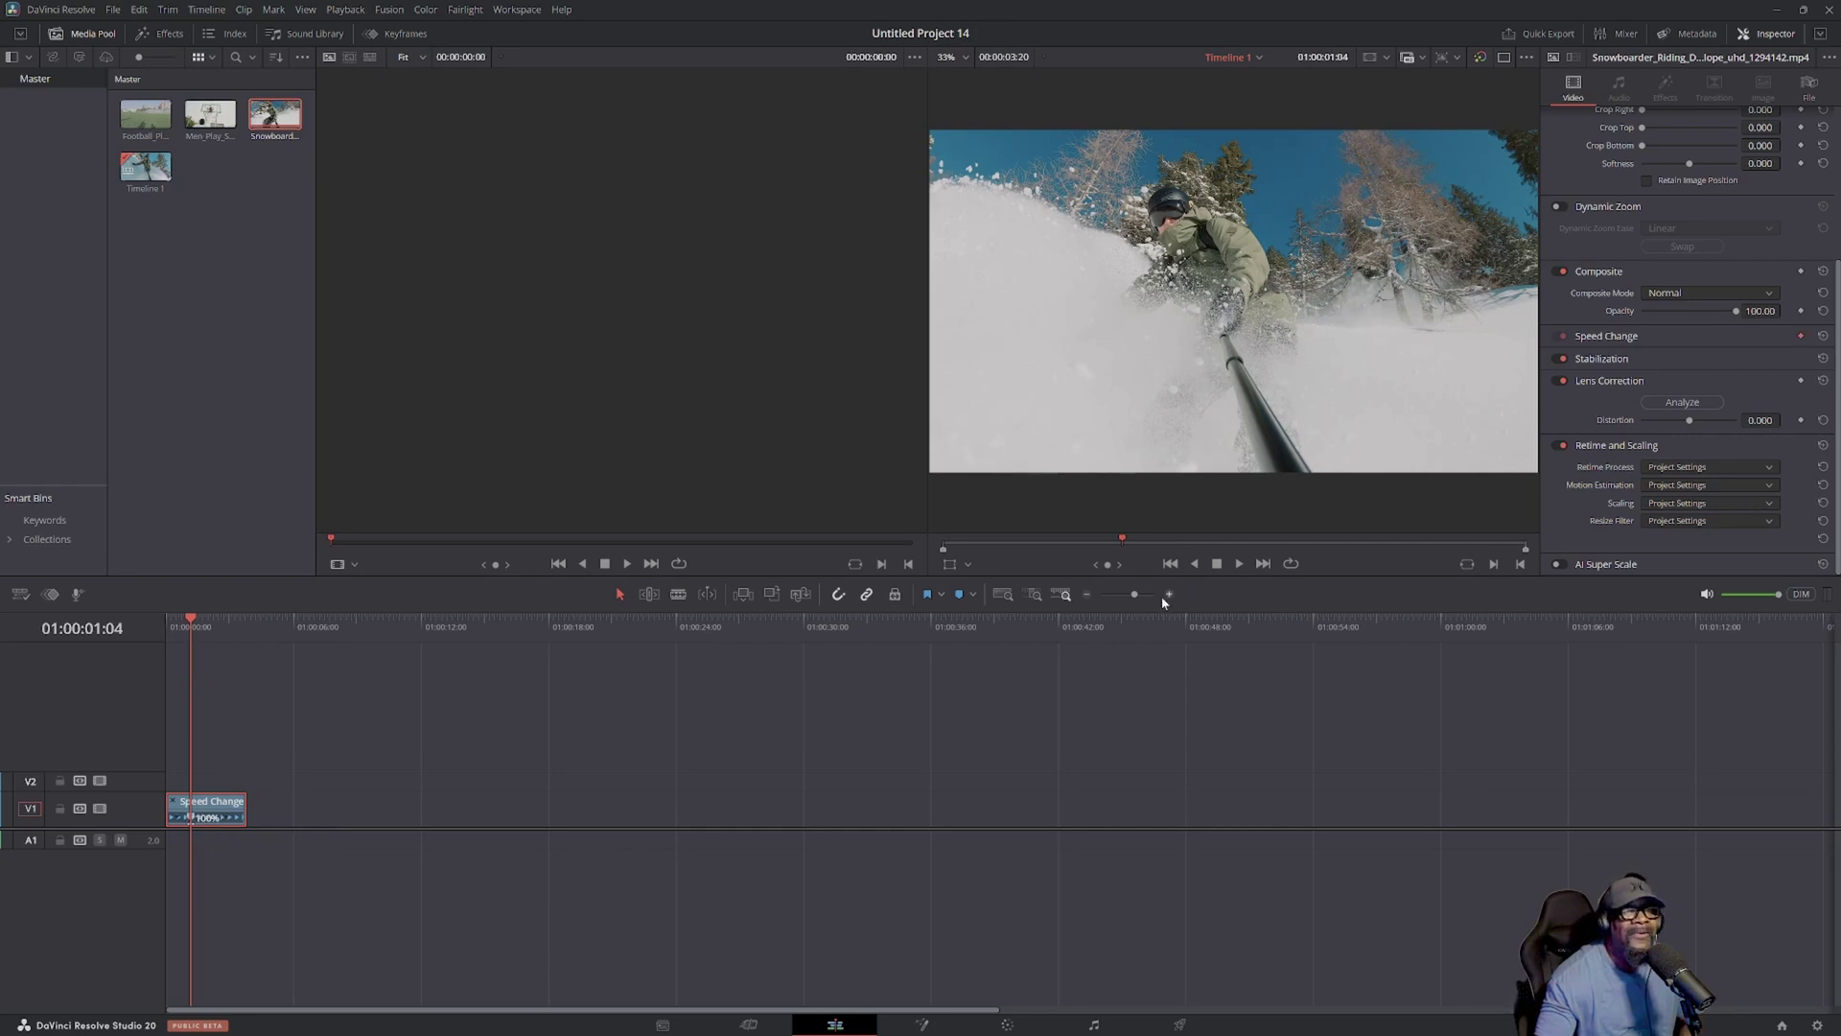
Step: Change the speed of the snowboarder clip's segment after the speed point to 25%
left_click_drag(1137, 596, 1149, 599)
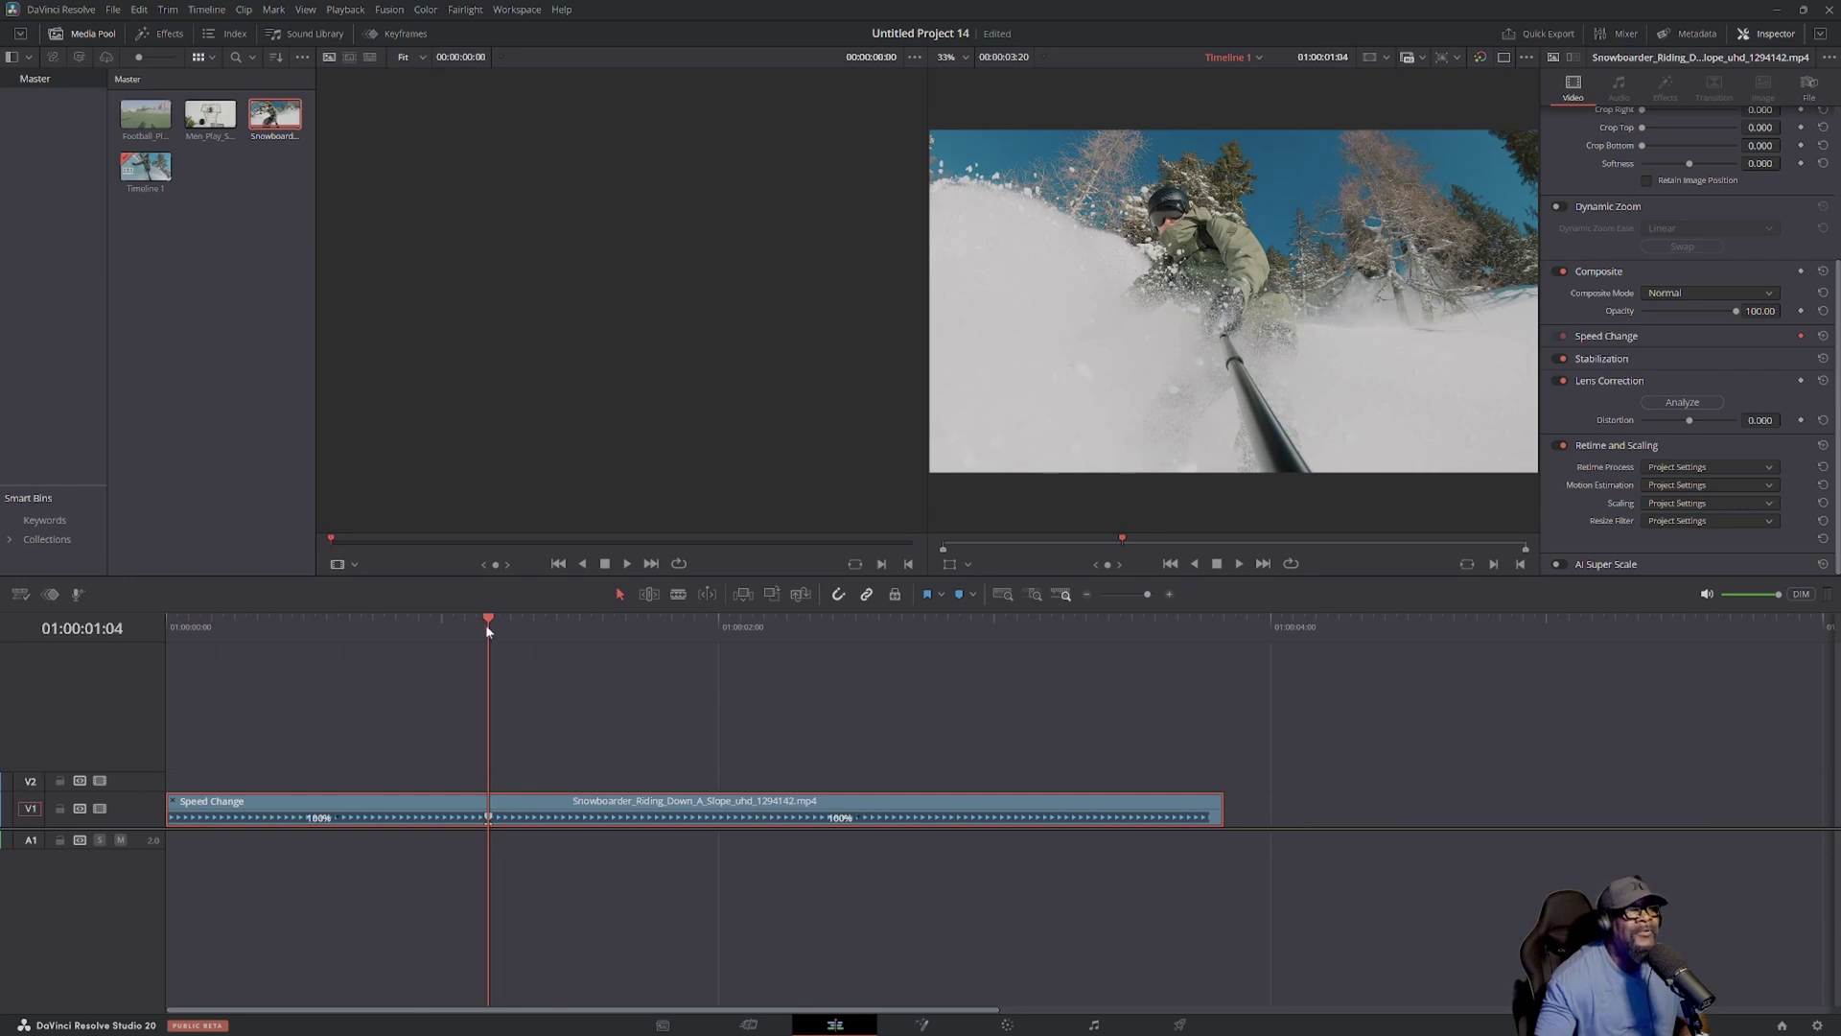
left_click_drag(486, 624, 626, 635)
left_click(852, 817)
mouse_move(912, 873)
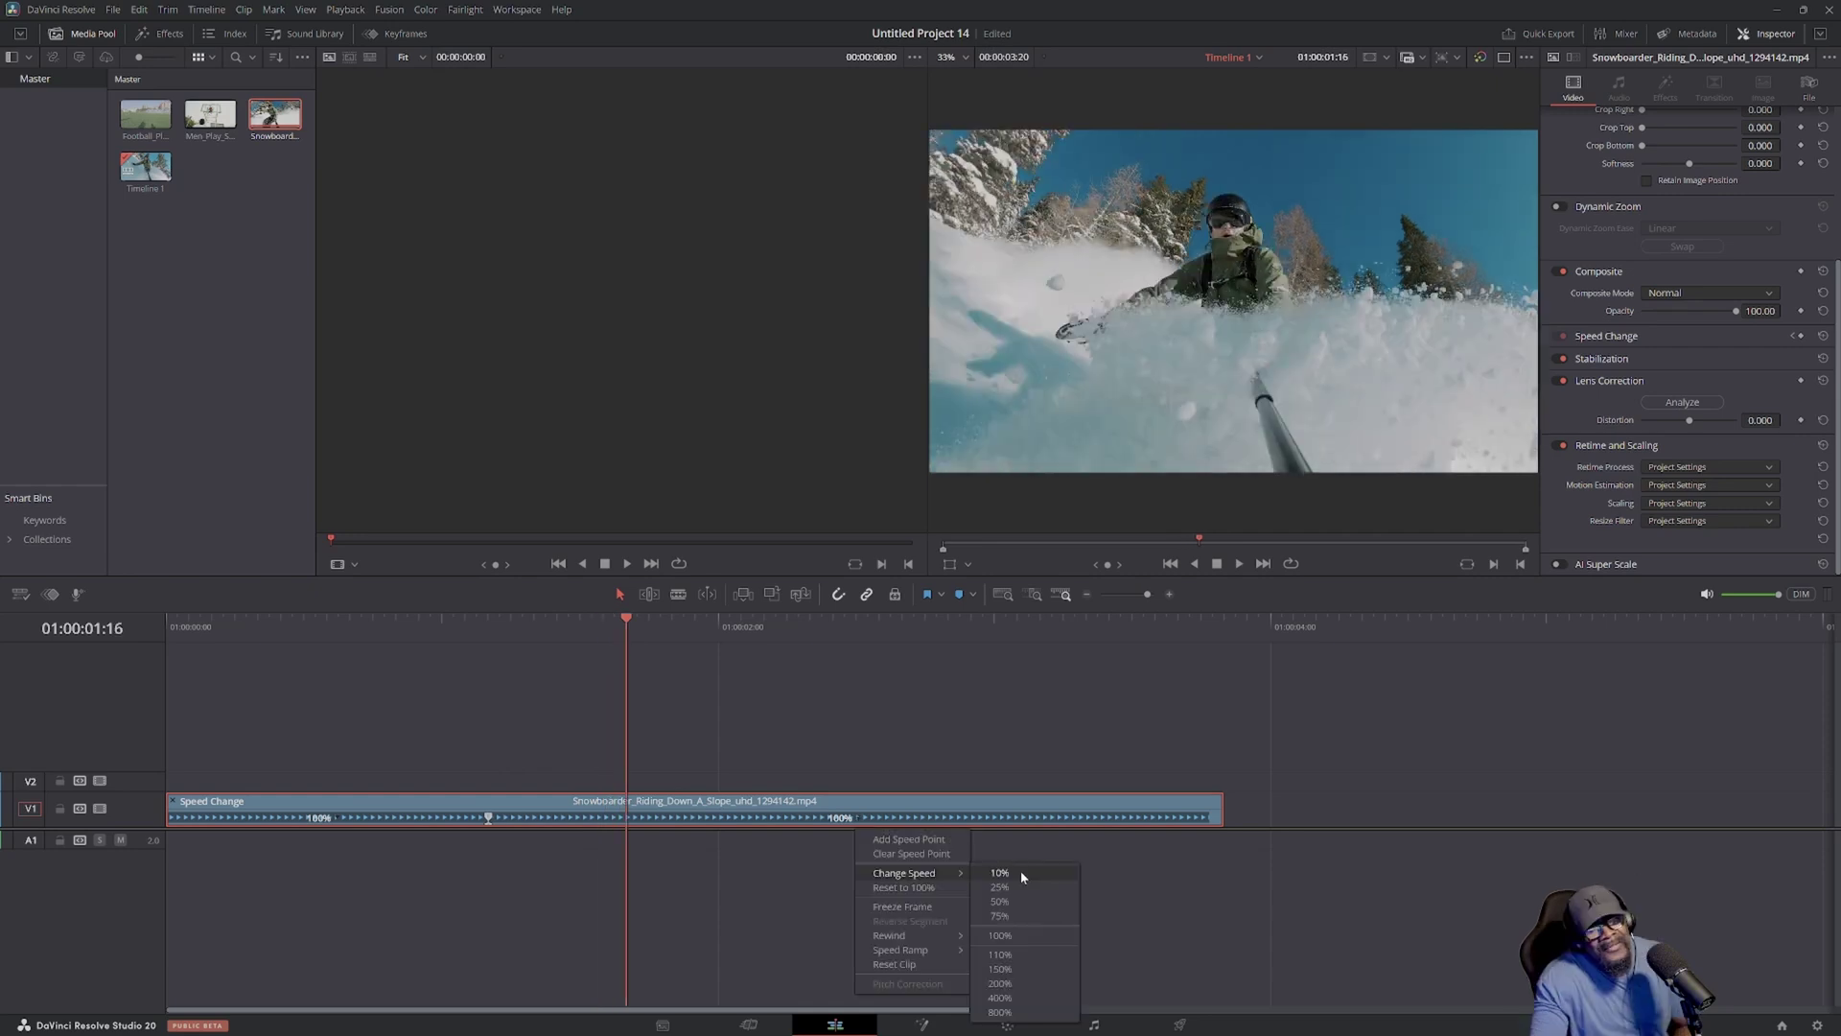
left_click(1009, 887)
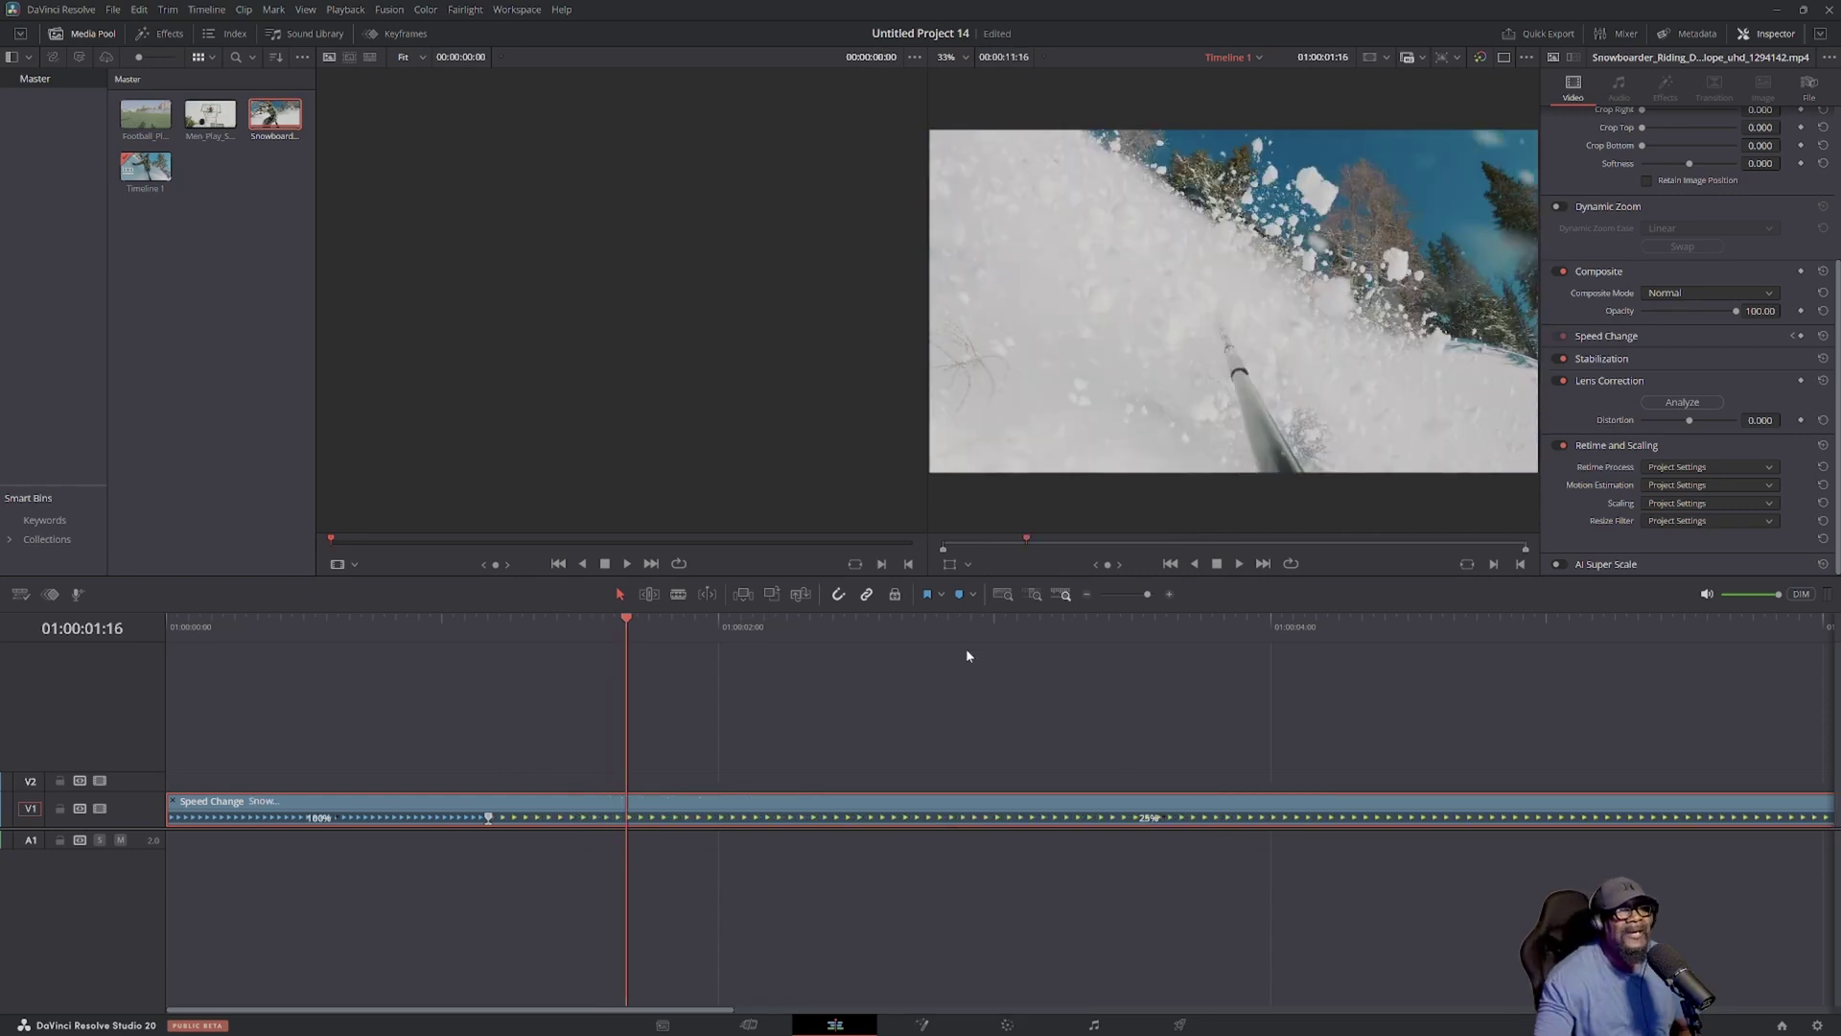
Step: Add a second speed point to the snowboarder clip at 01:00:06:18
left_click(1140, 596)
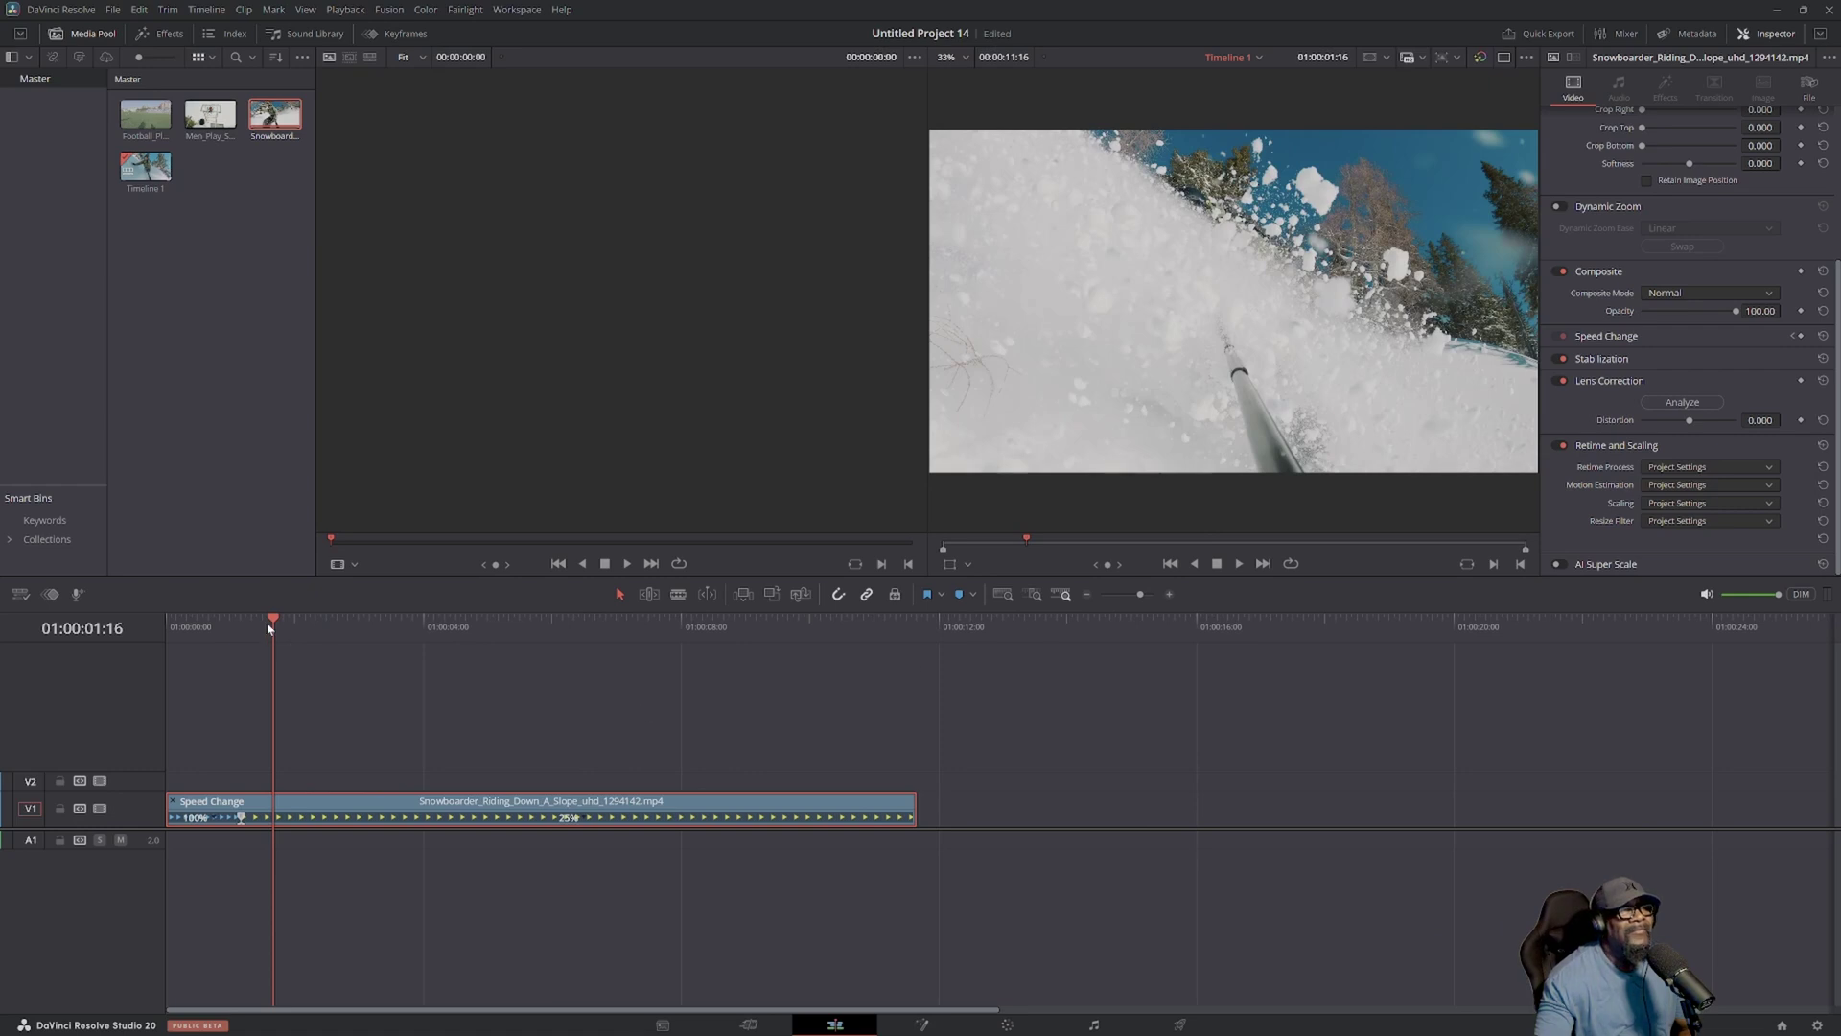
left_click_drag(276, 623, 600, 639)
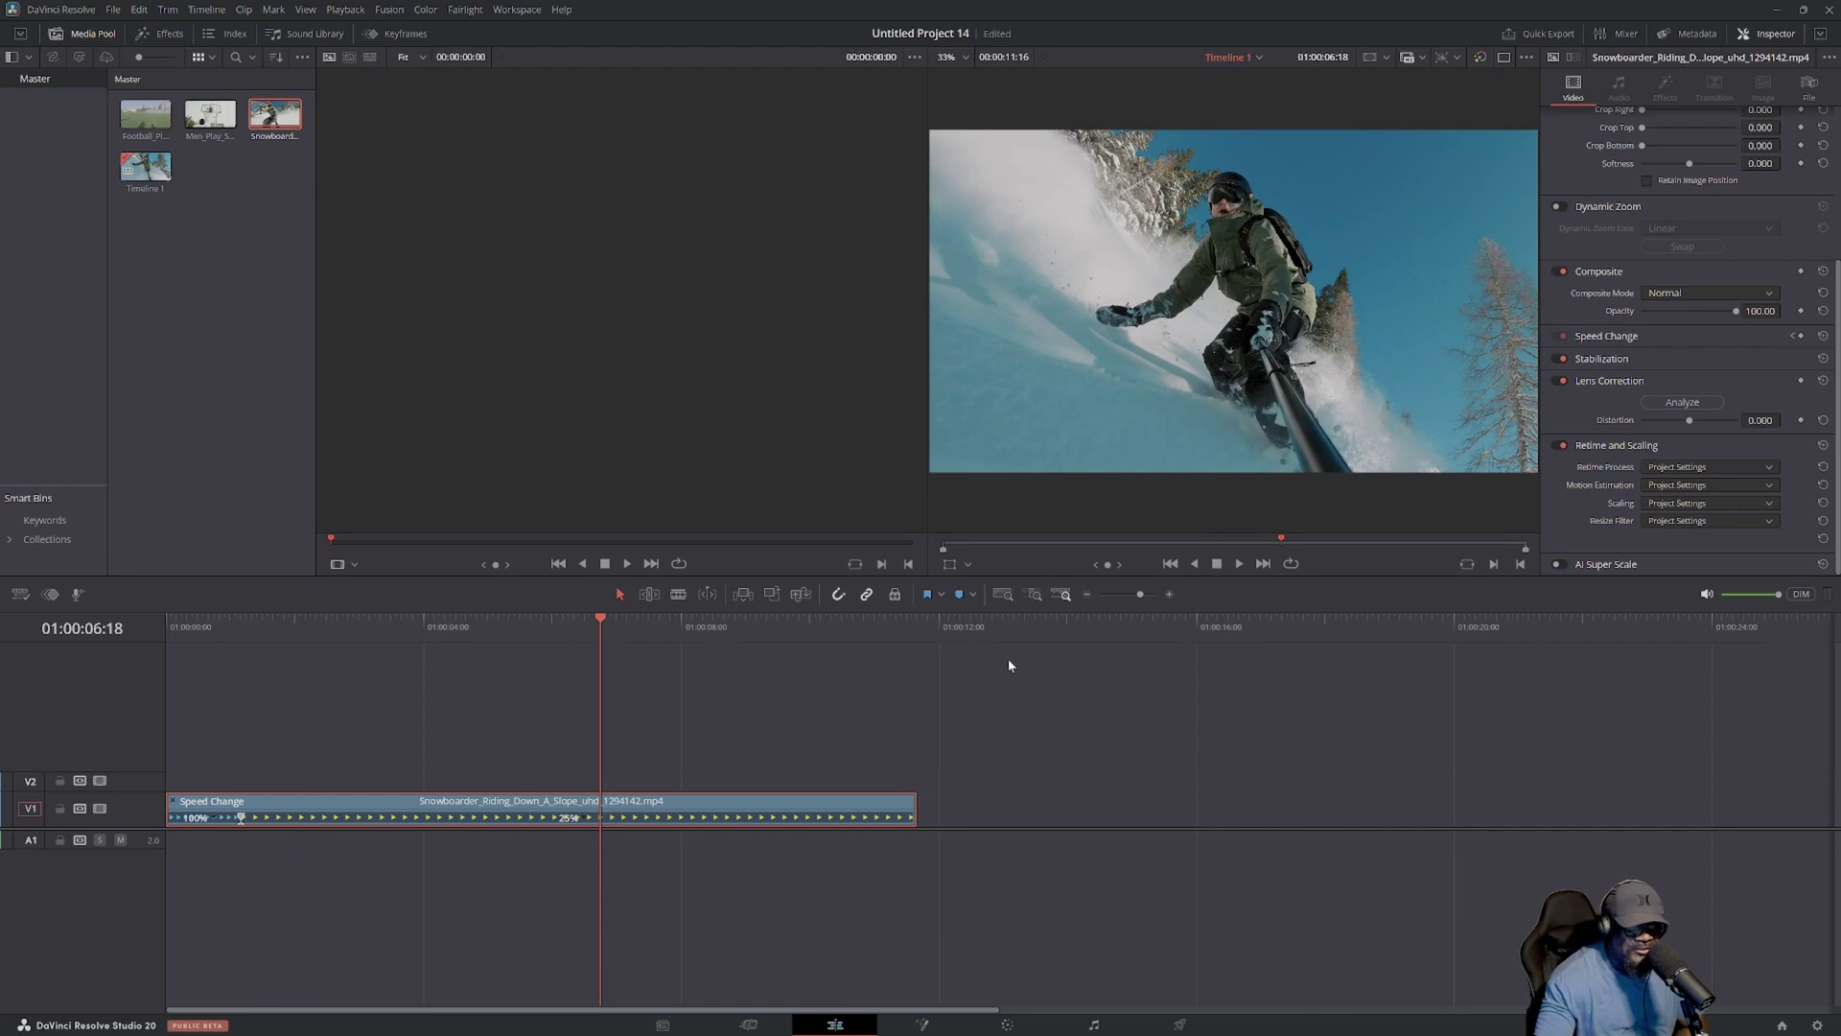
left_click(573, 820)
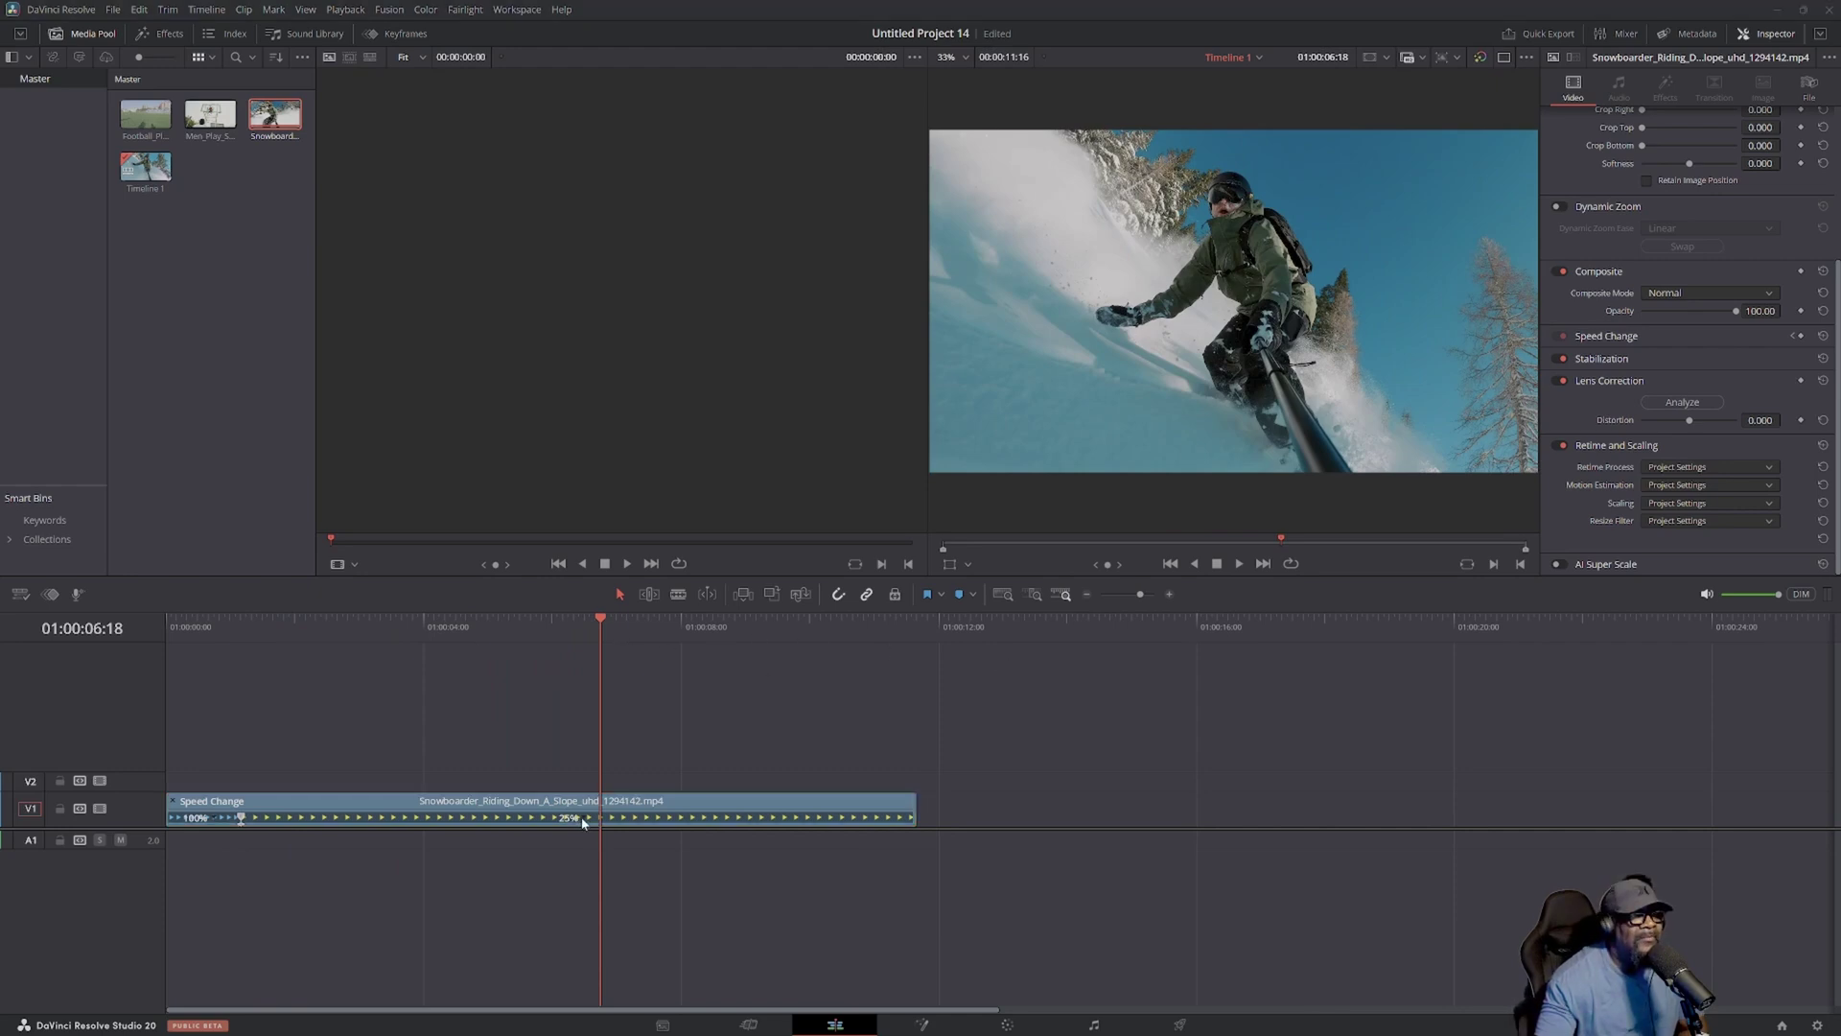
left_click(582, 820)
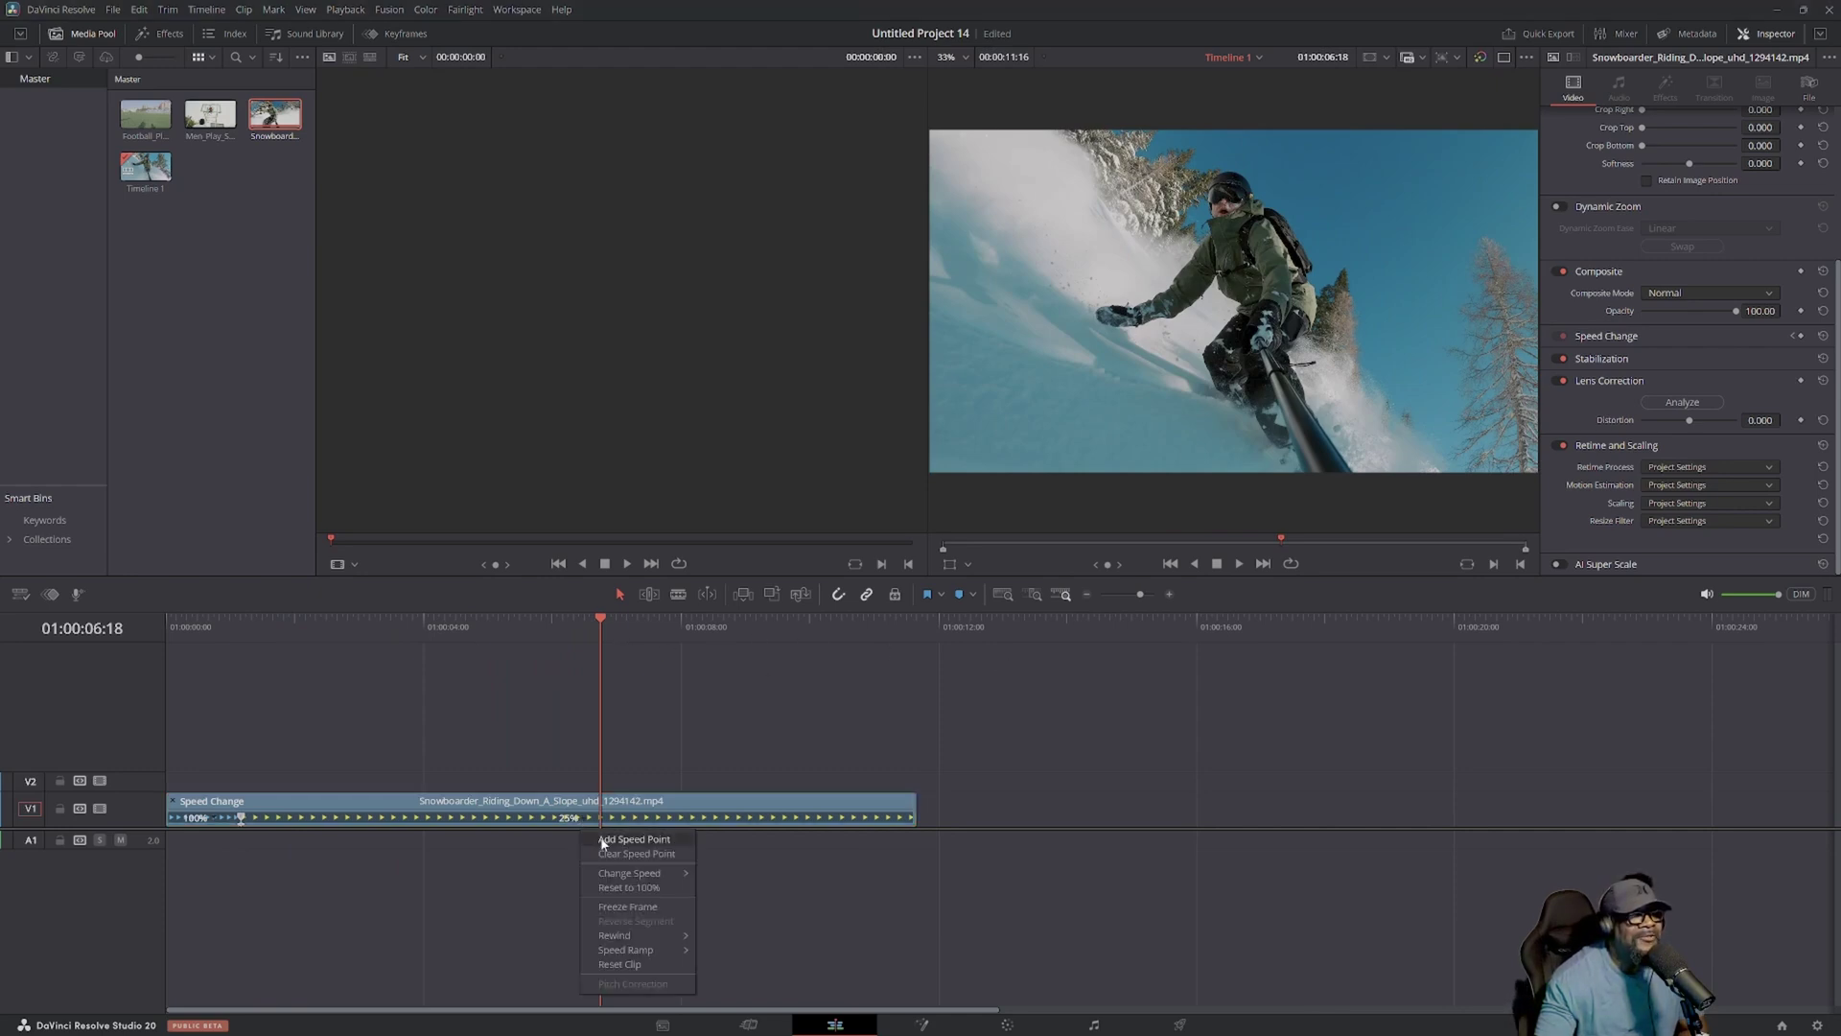
left_click(603, 841)
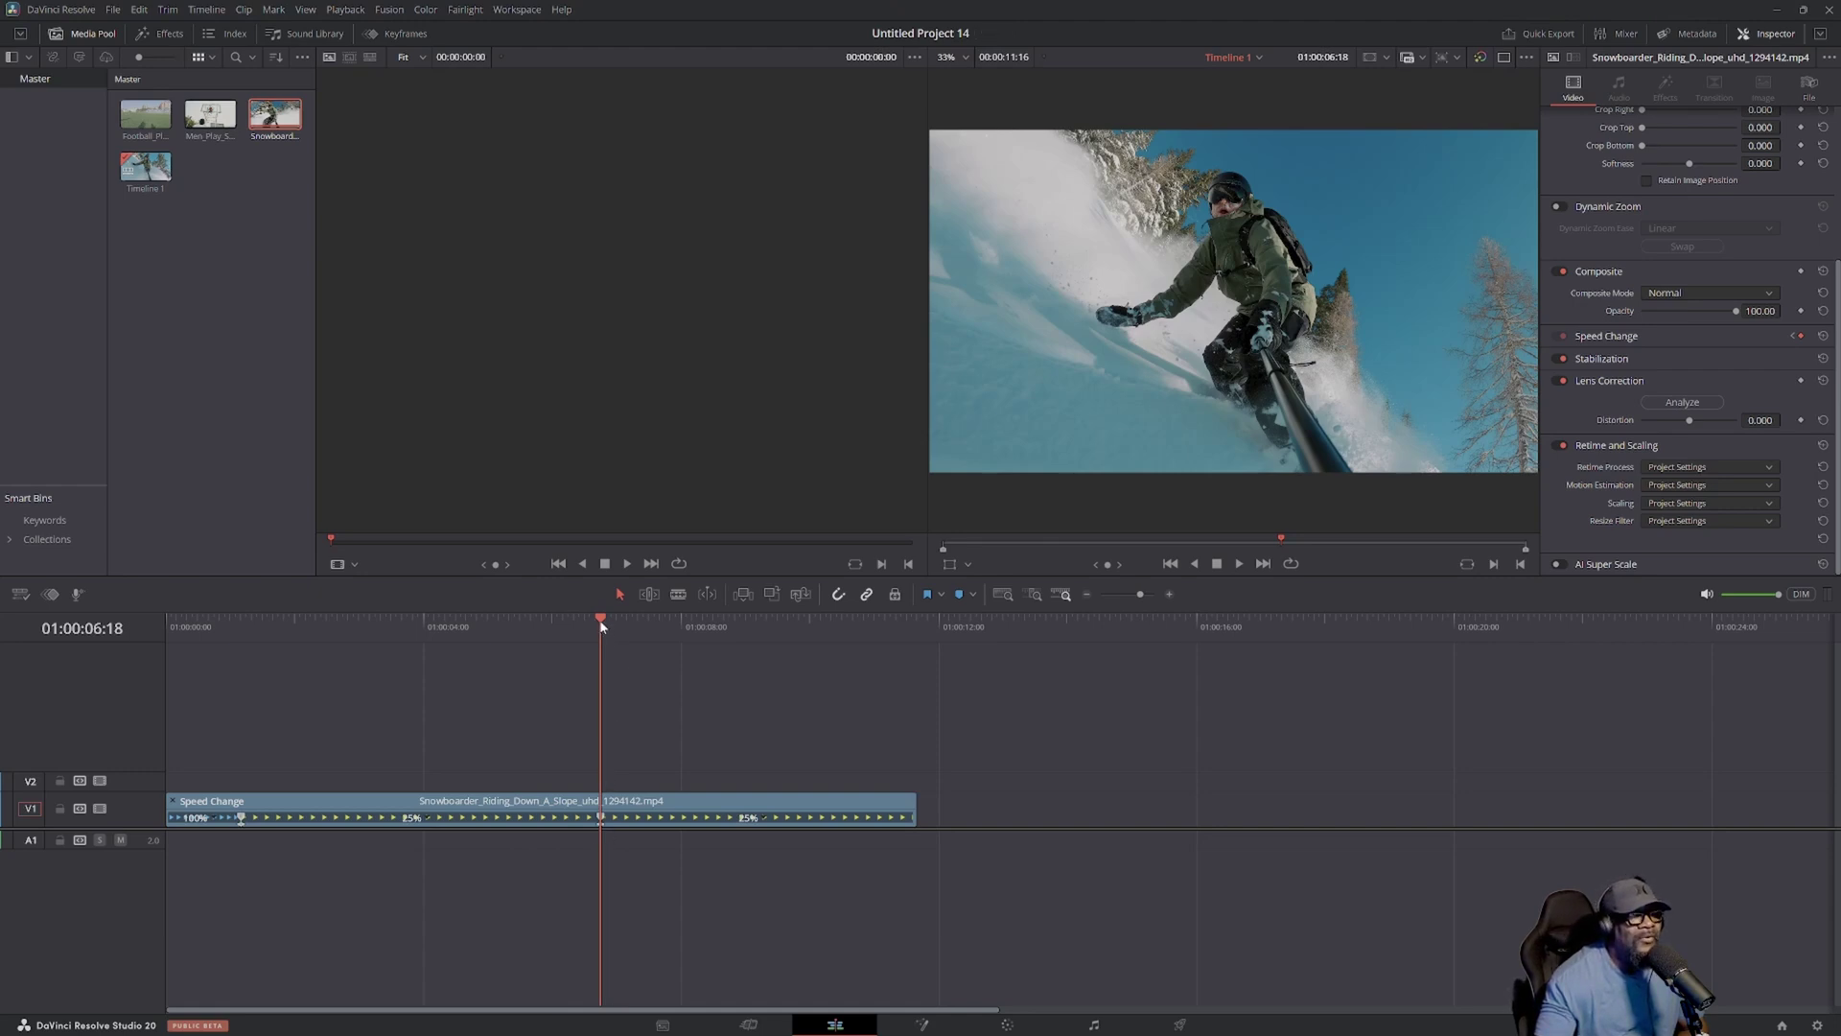
Step: Change the speed of the segment after the second speed point to 100% and play the clip from the start
left_click_drag(601, 625, 618, 623)
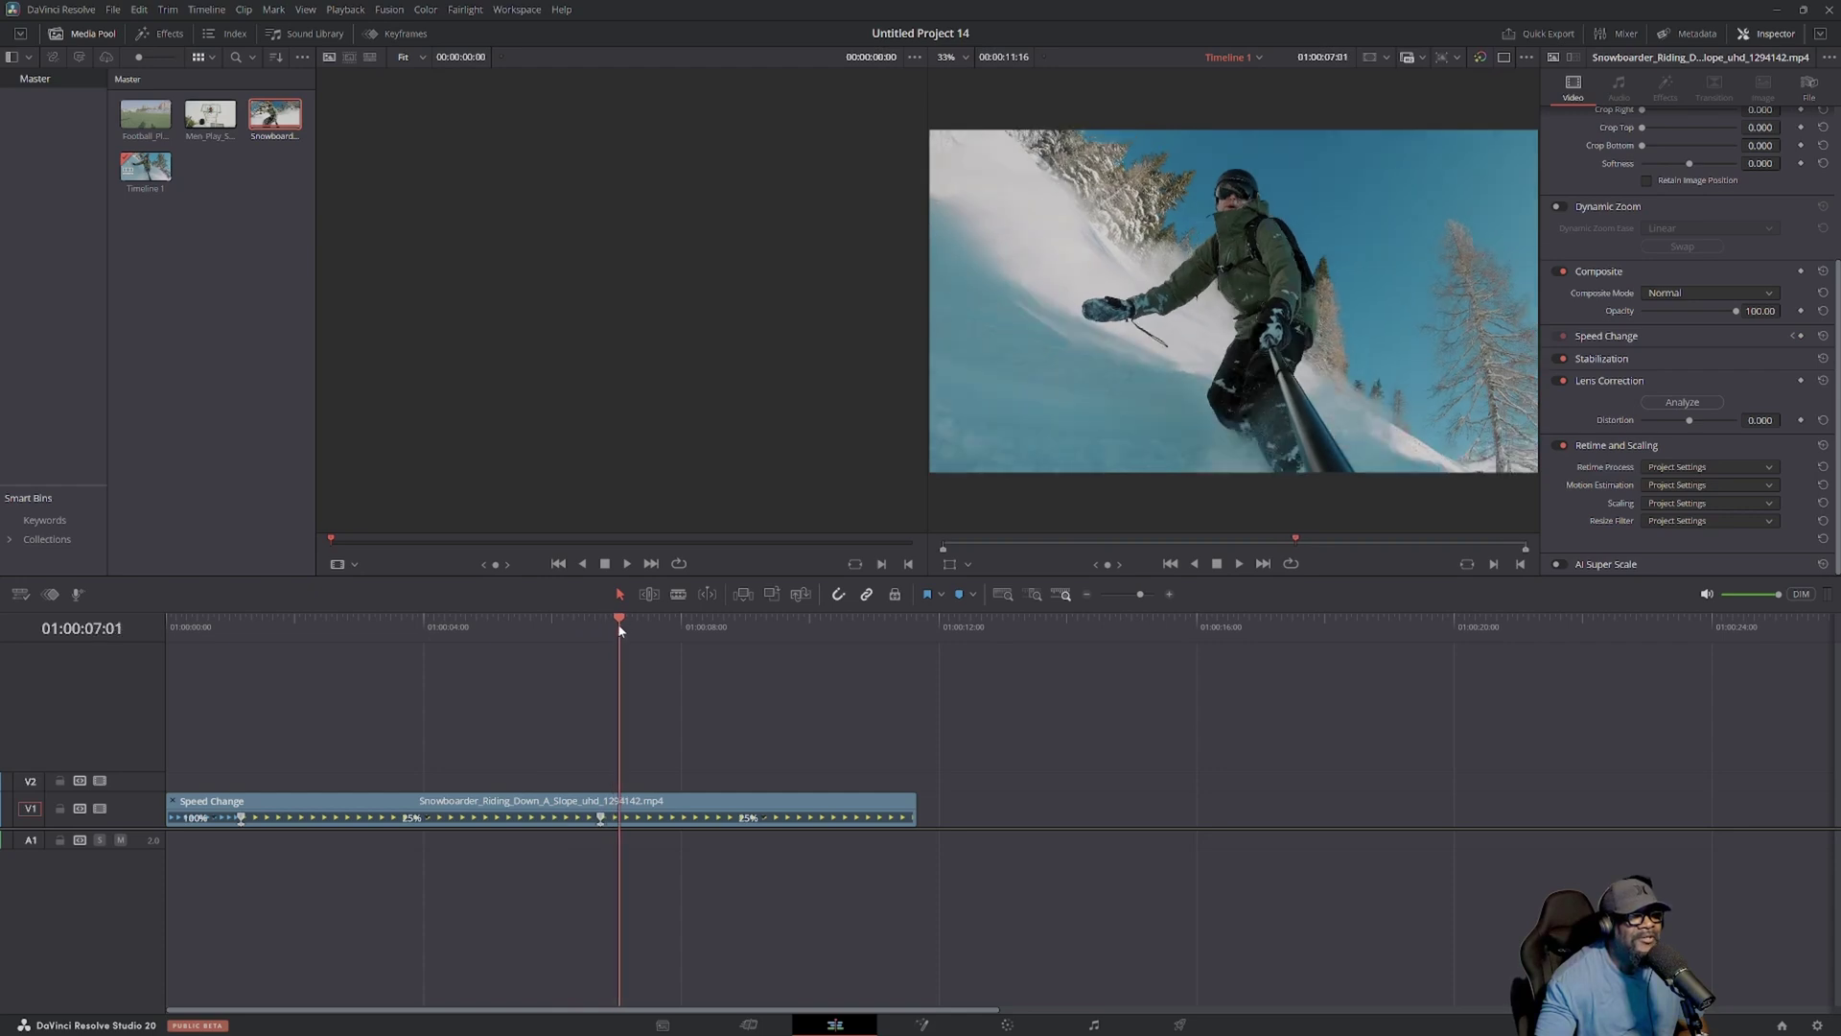
left_click(595, 820)
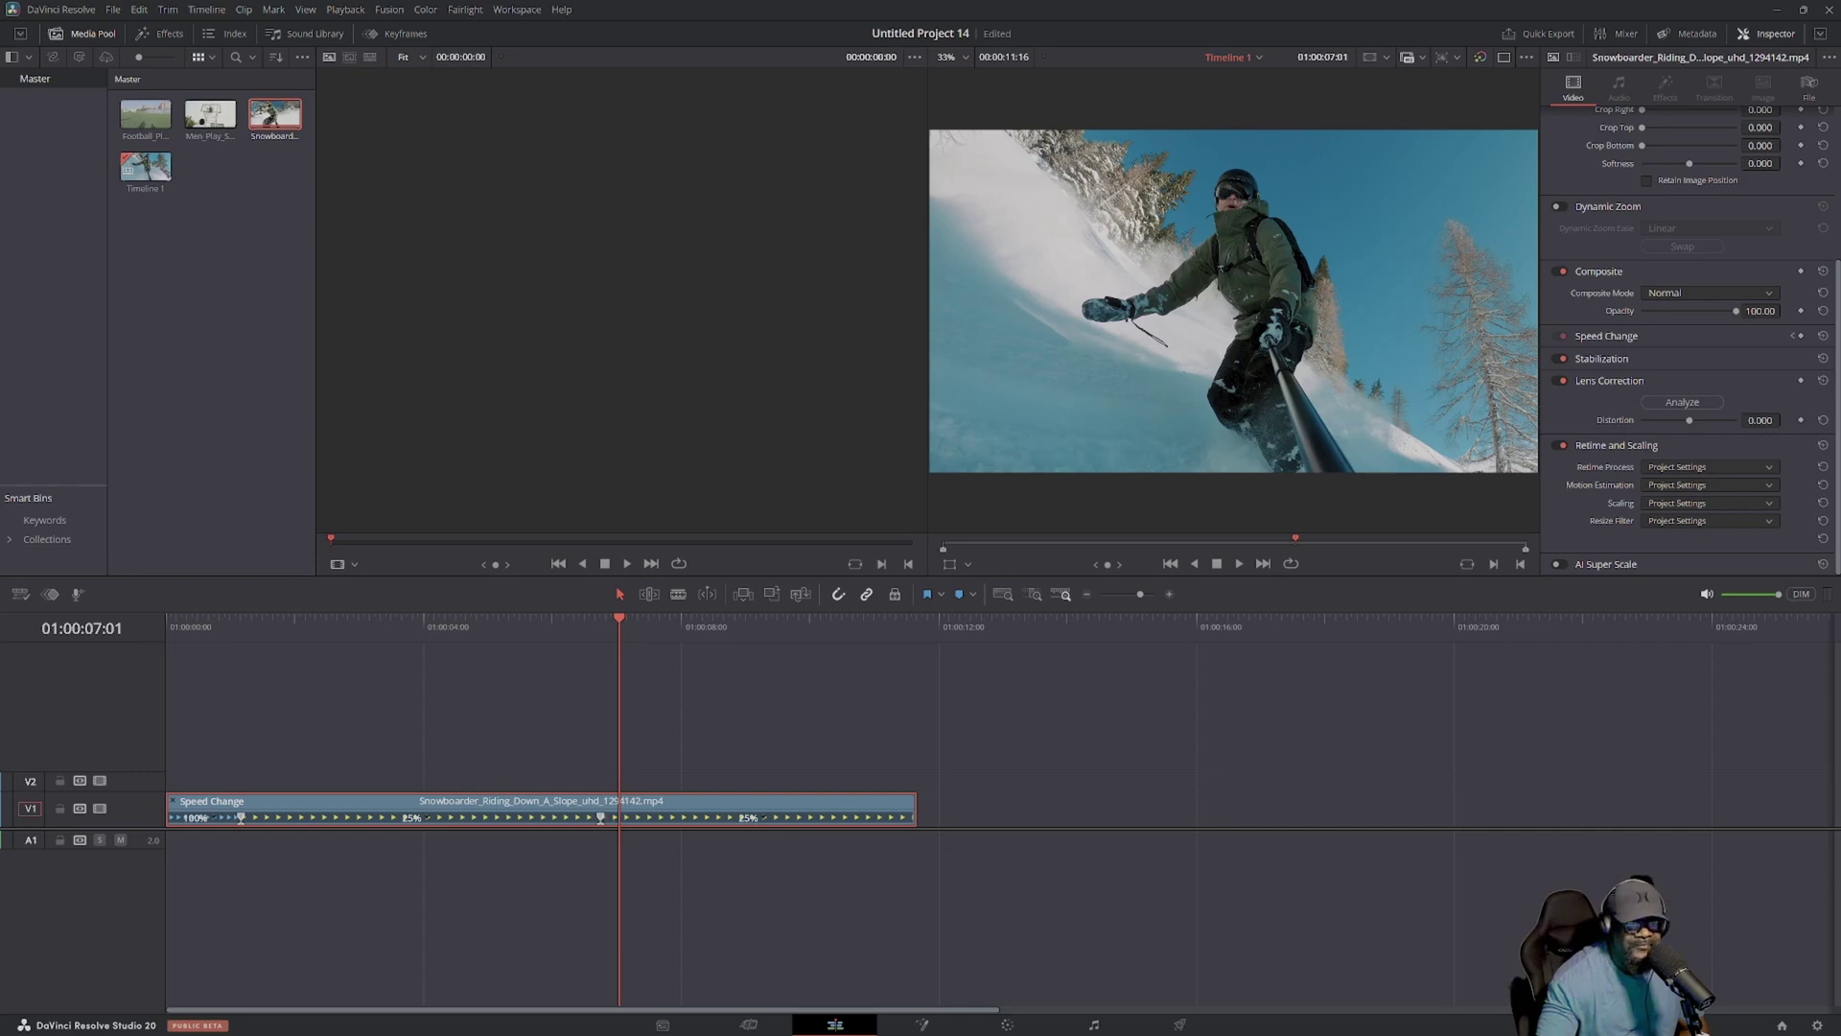
key("ctrl+shift+a")
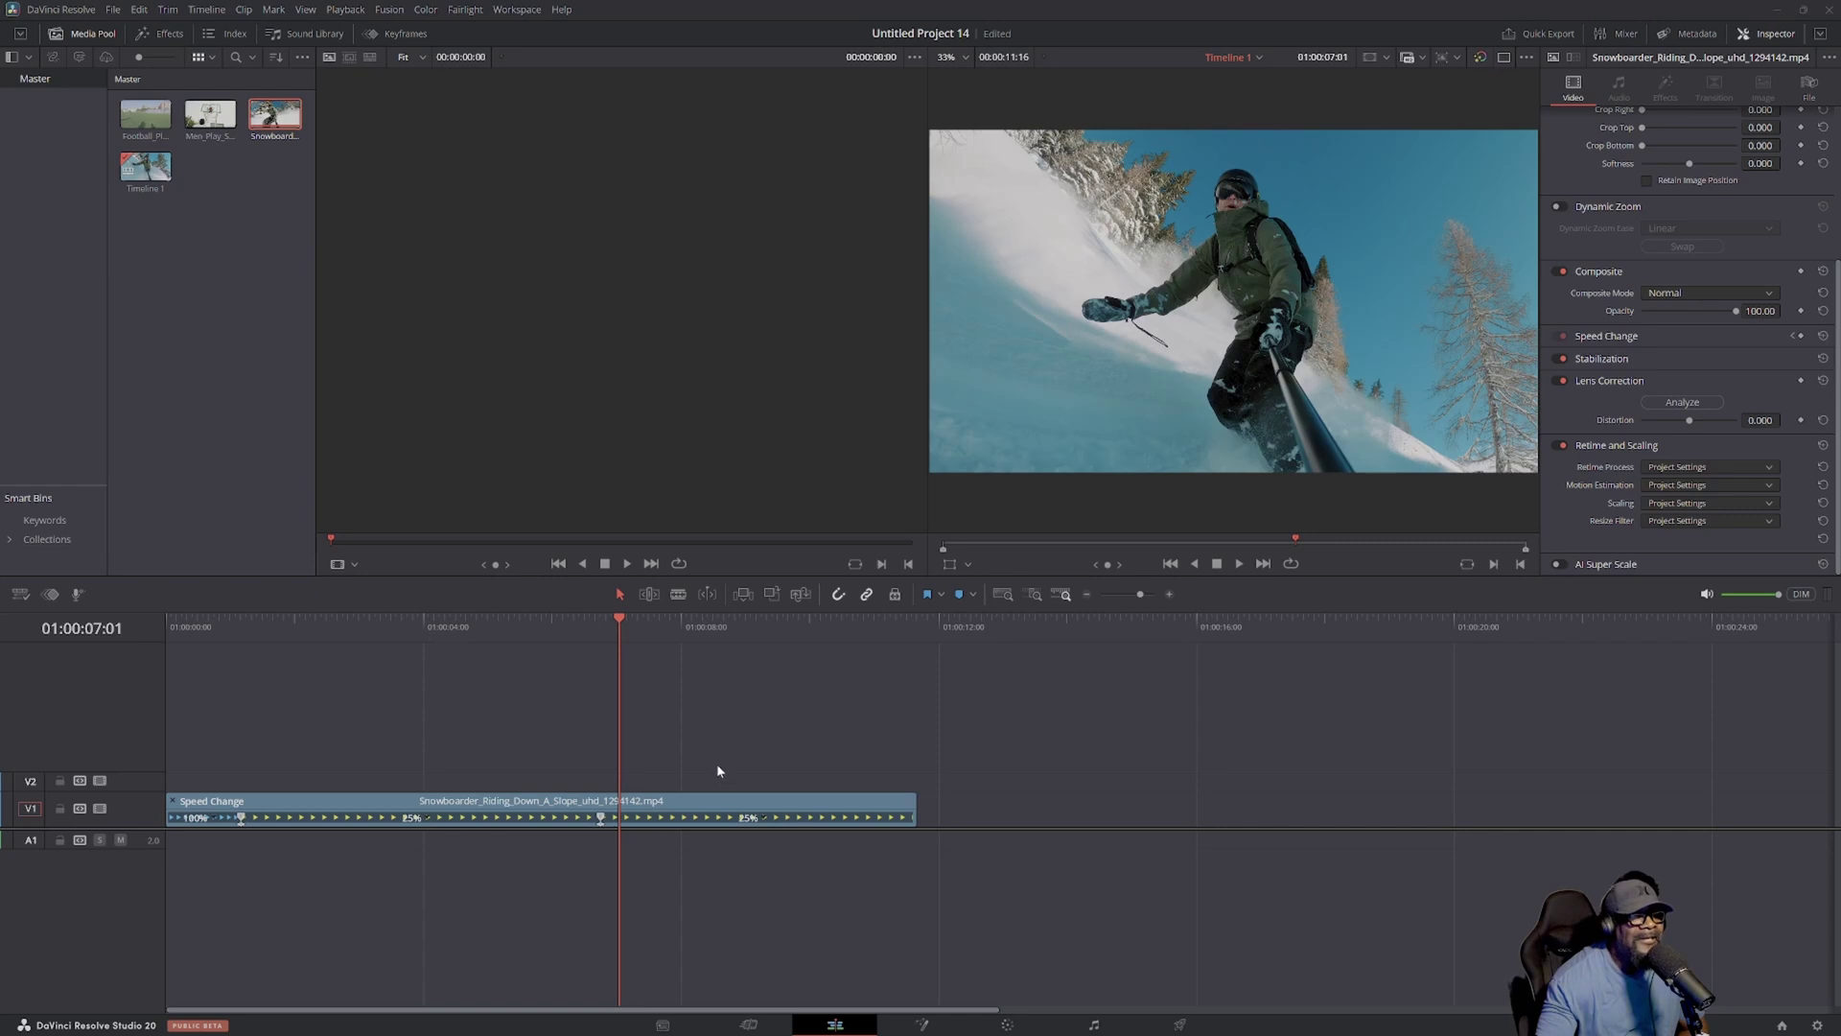
right_click(763, 821)
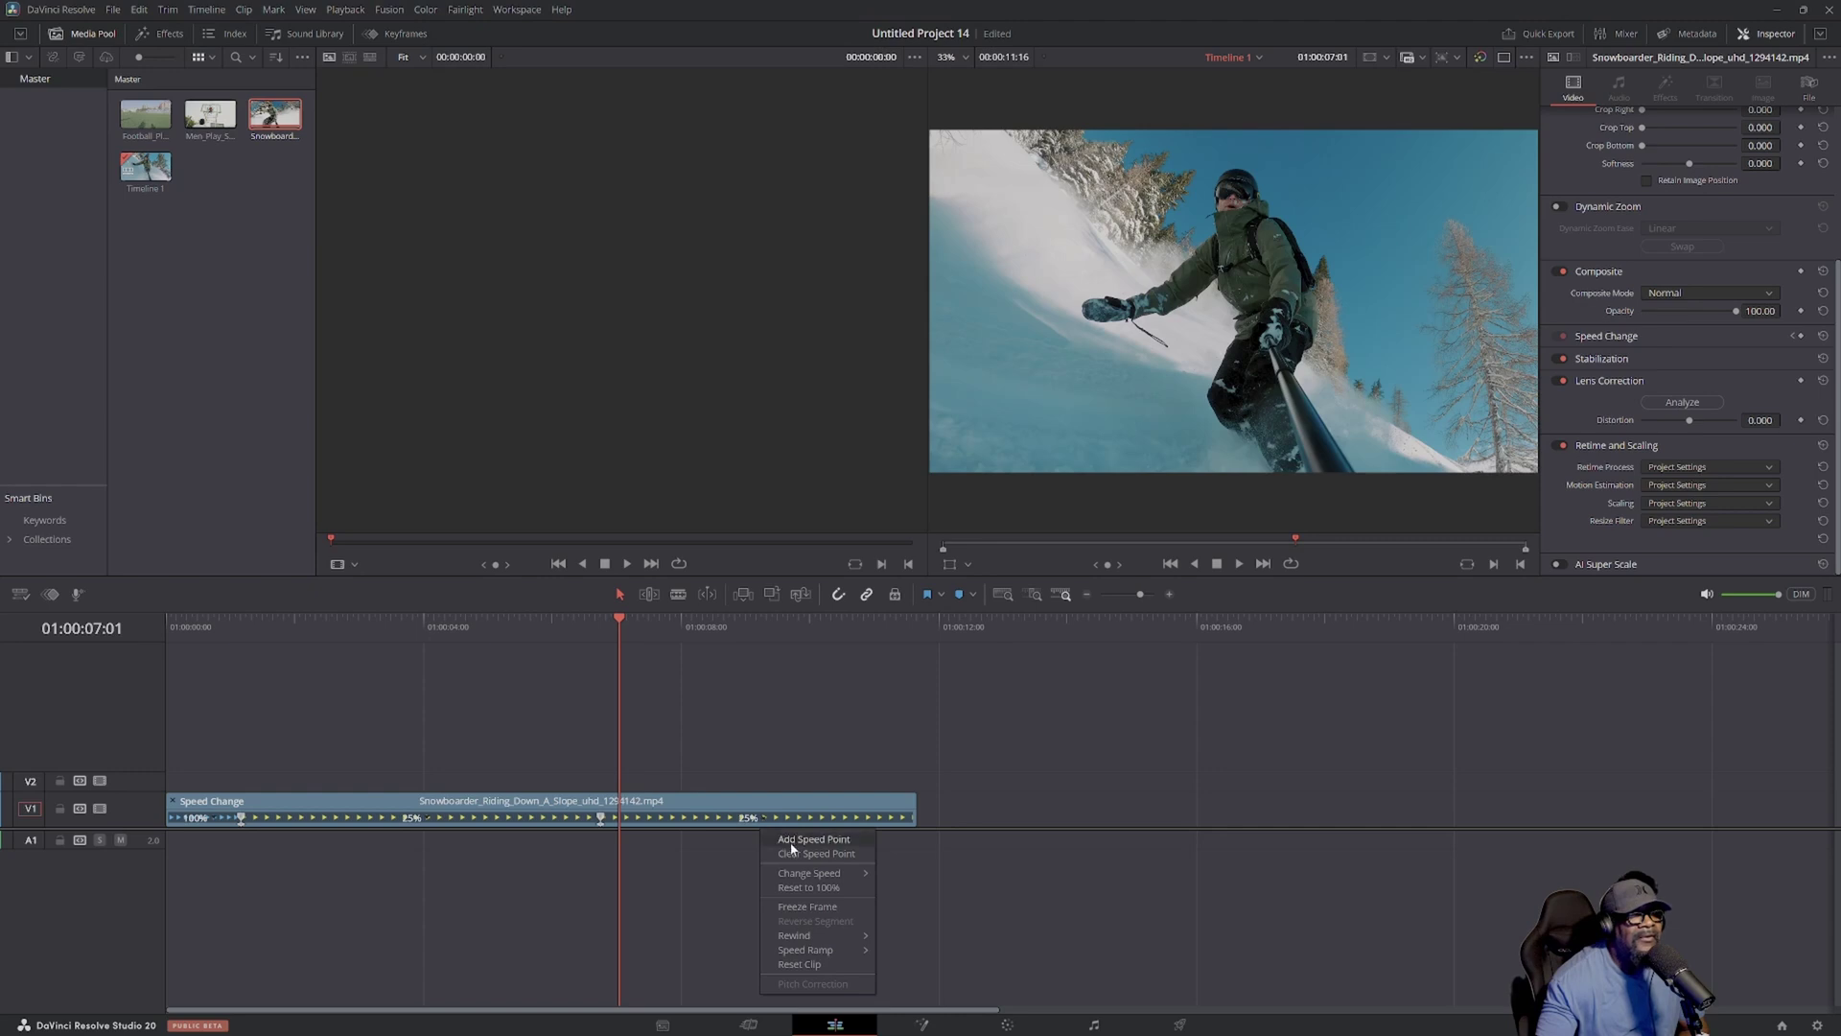
mouse_move(868, 873)
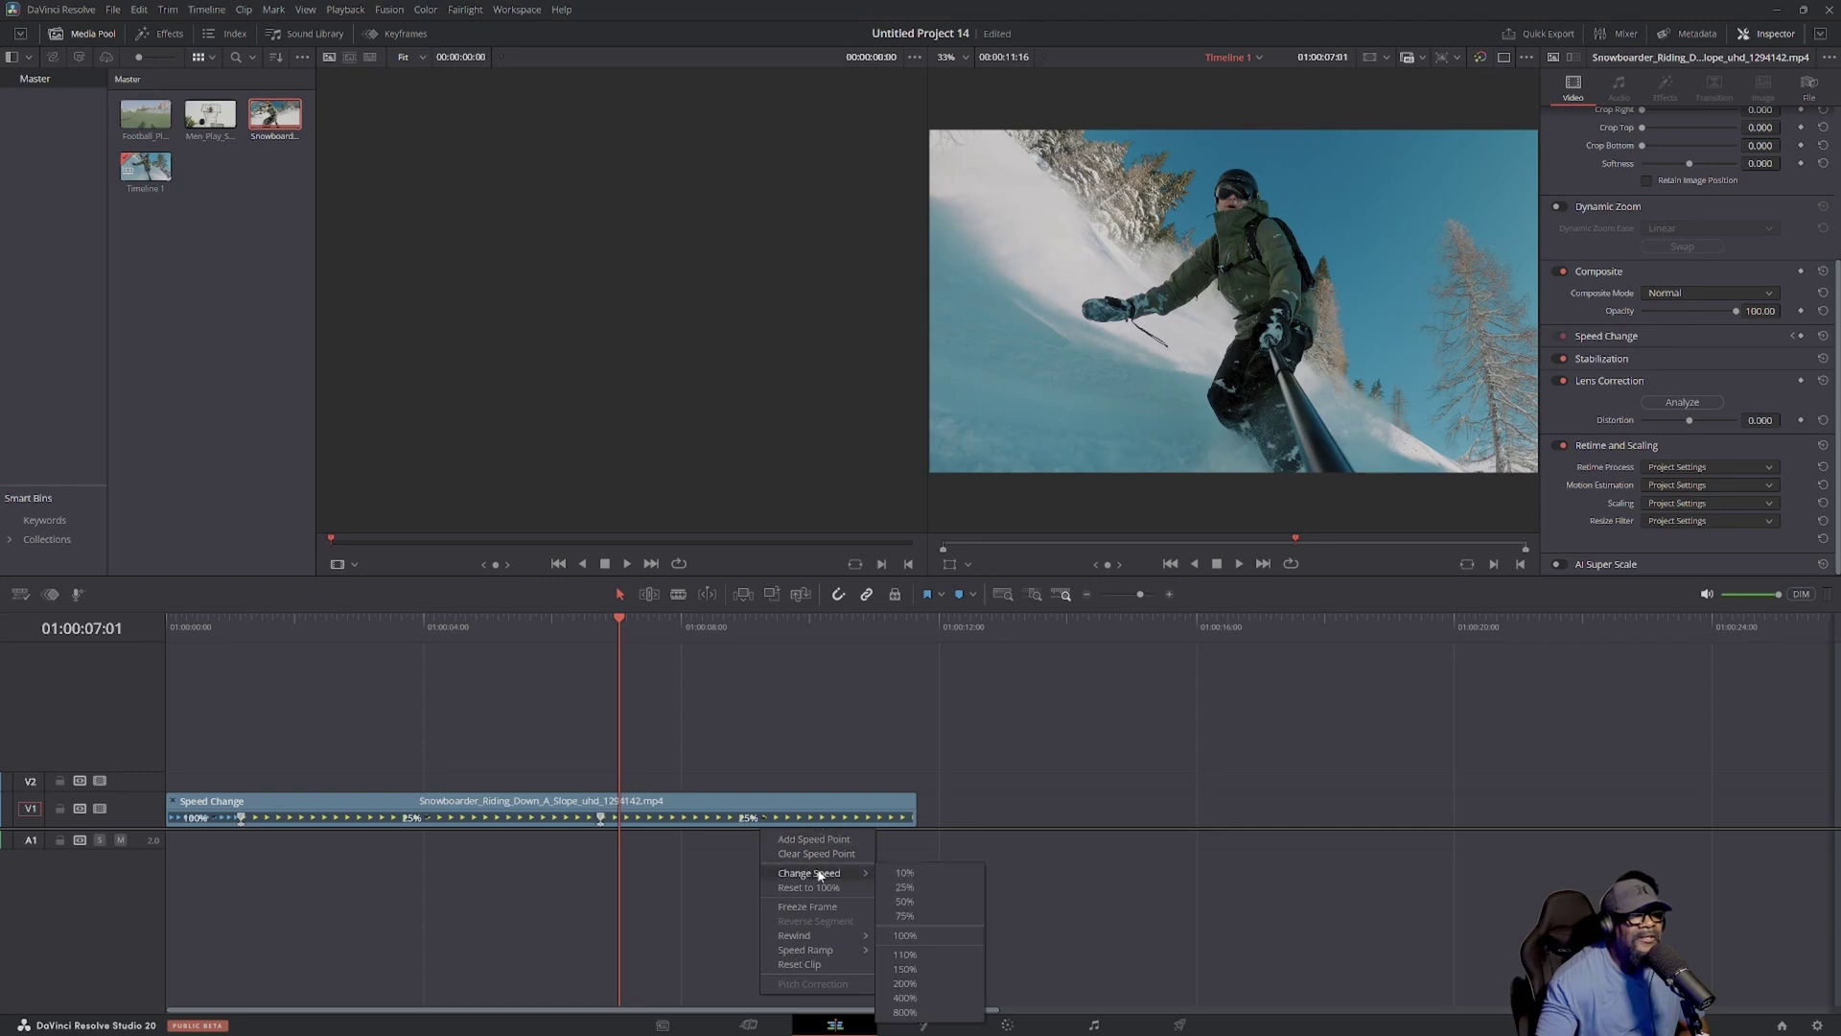
left_click(916, 933)
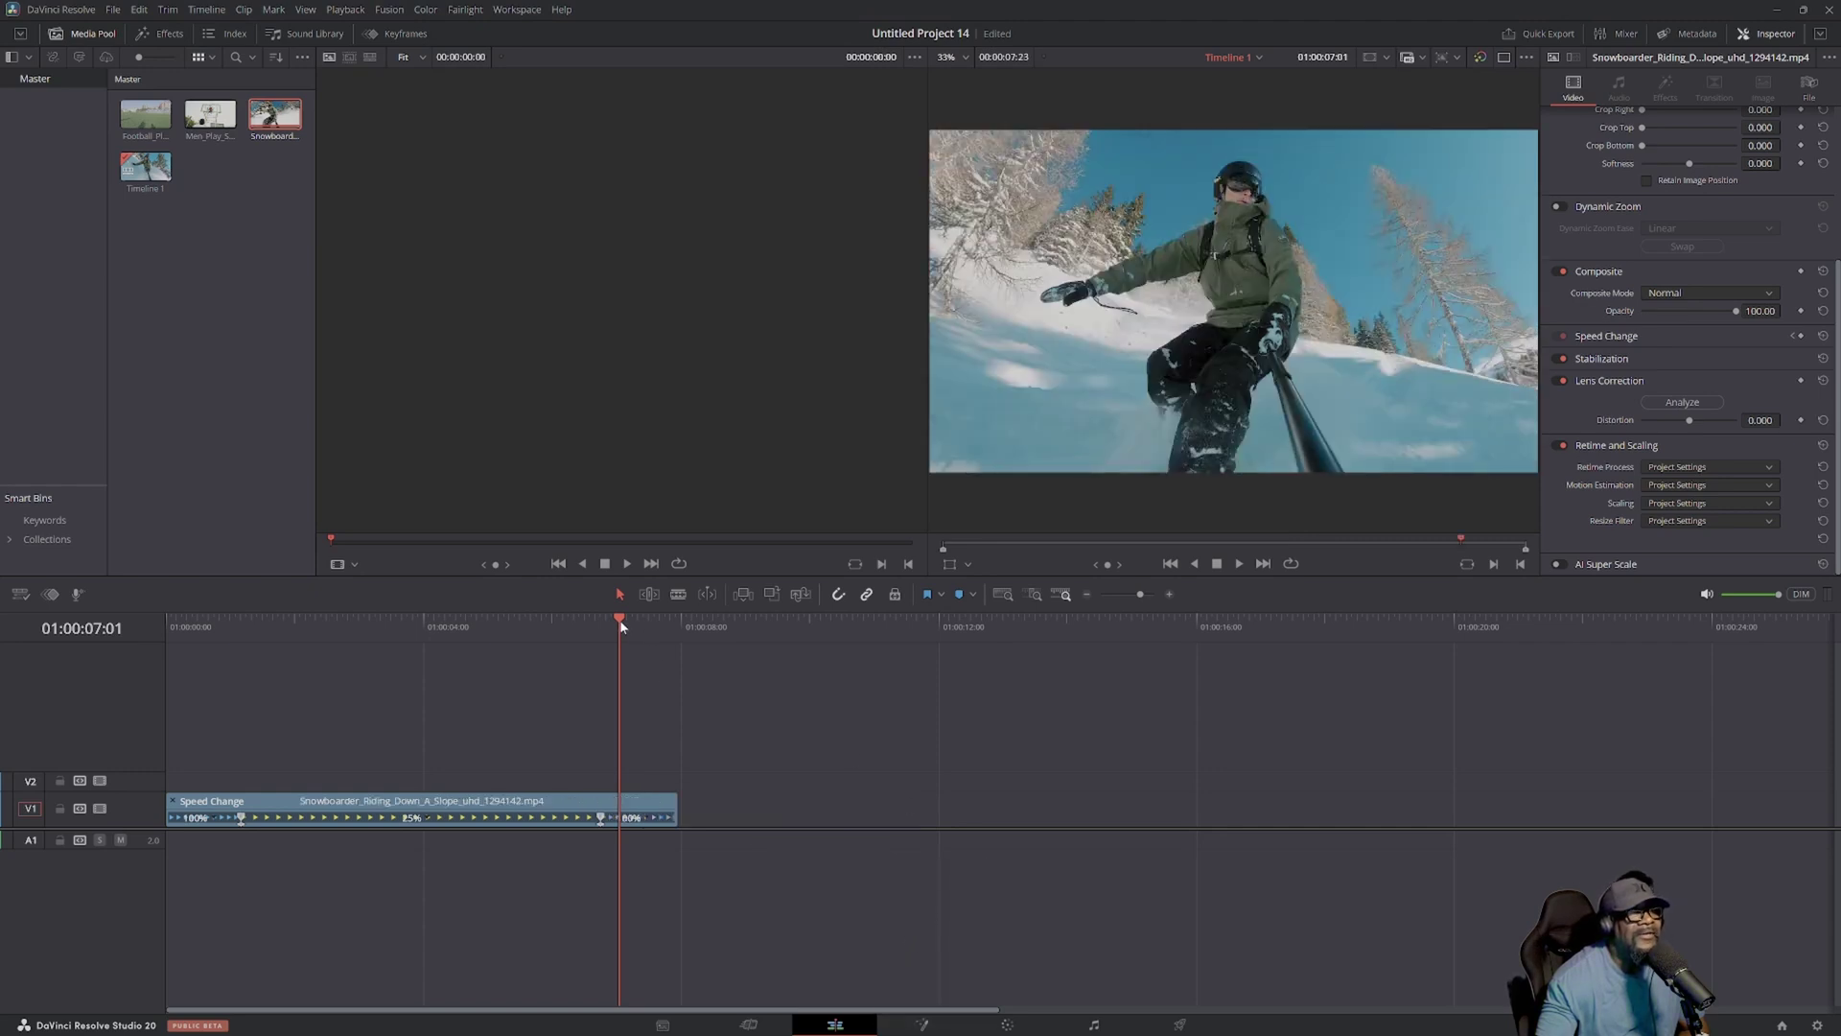
left_click_drag(619, 661, 167, 710)
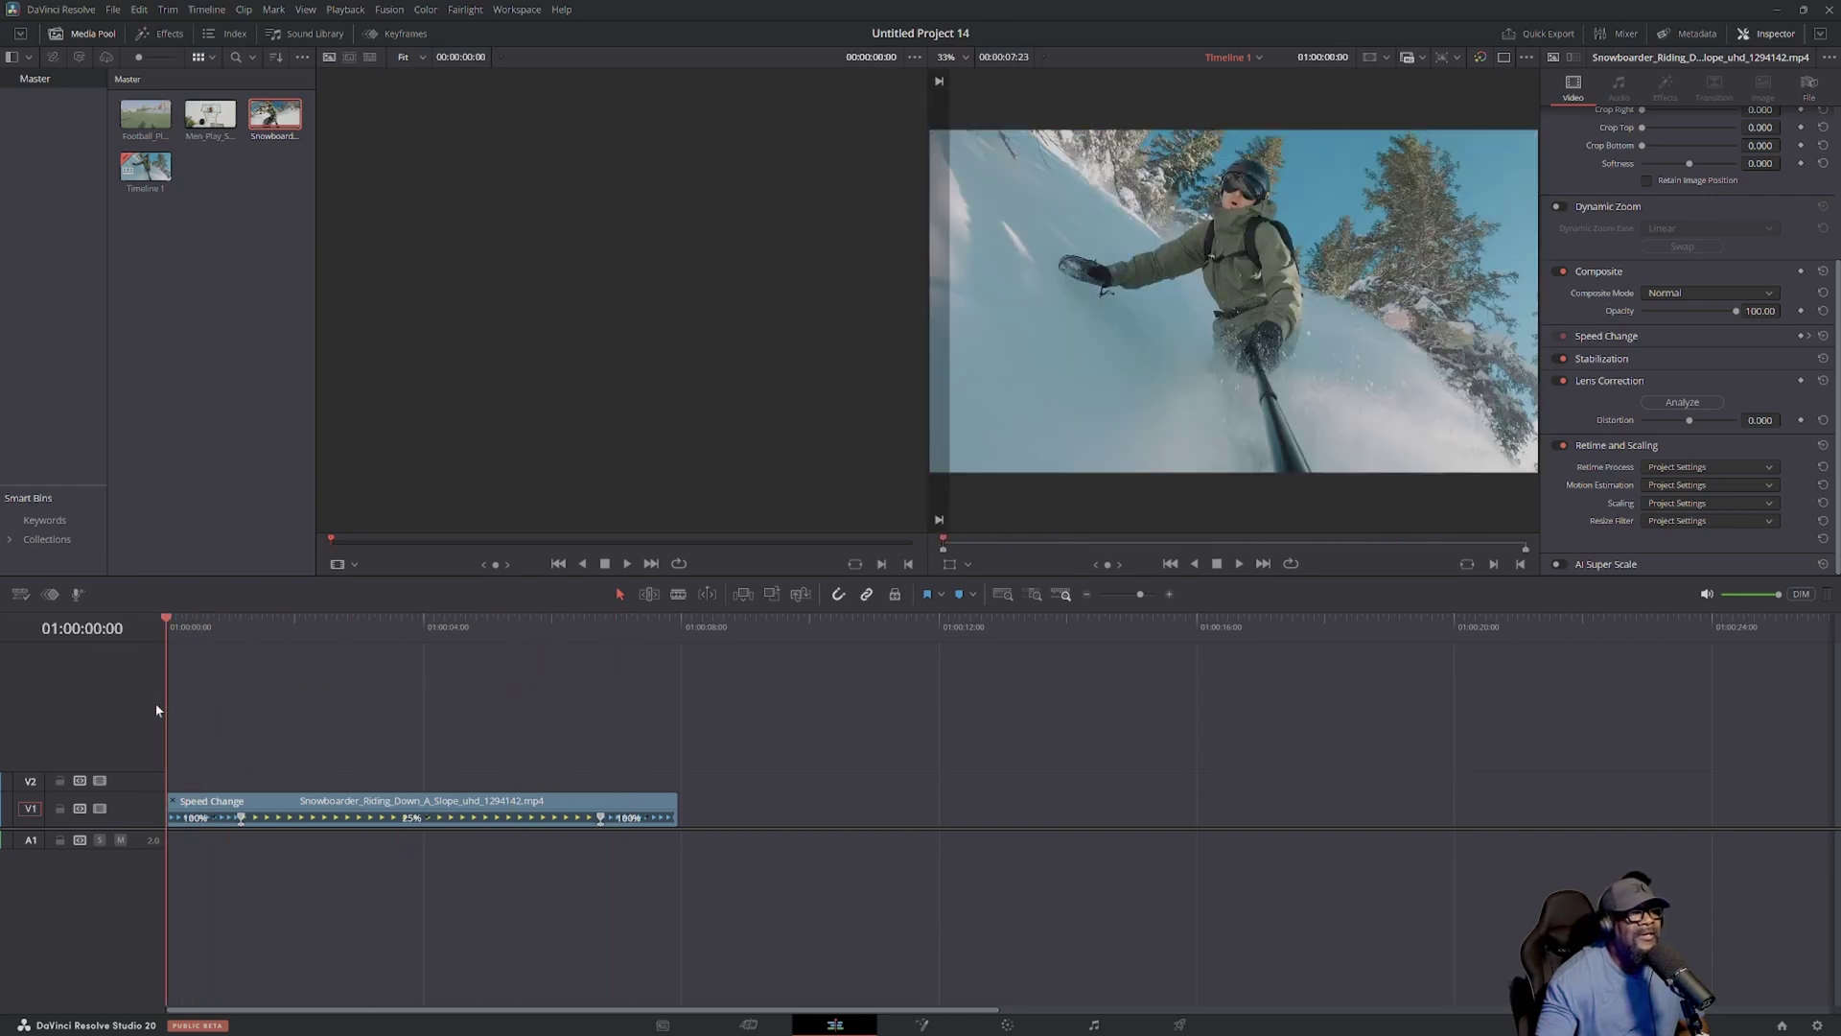
left_click(1239, 564)
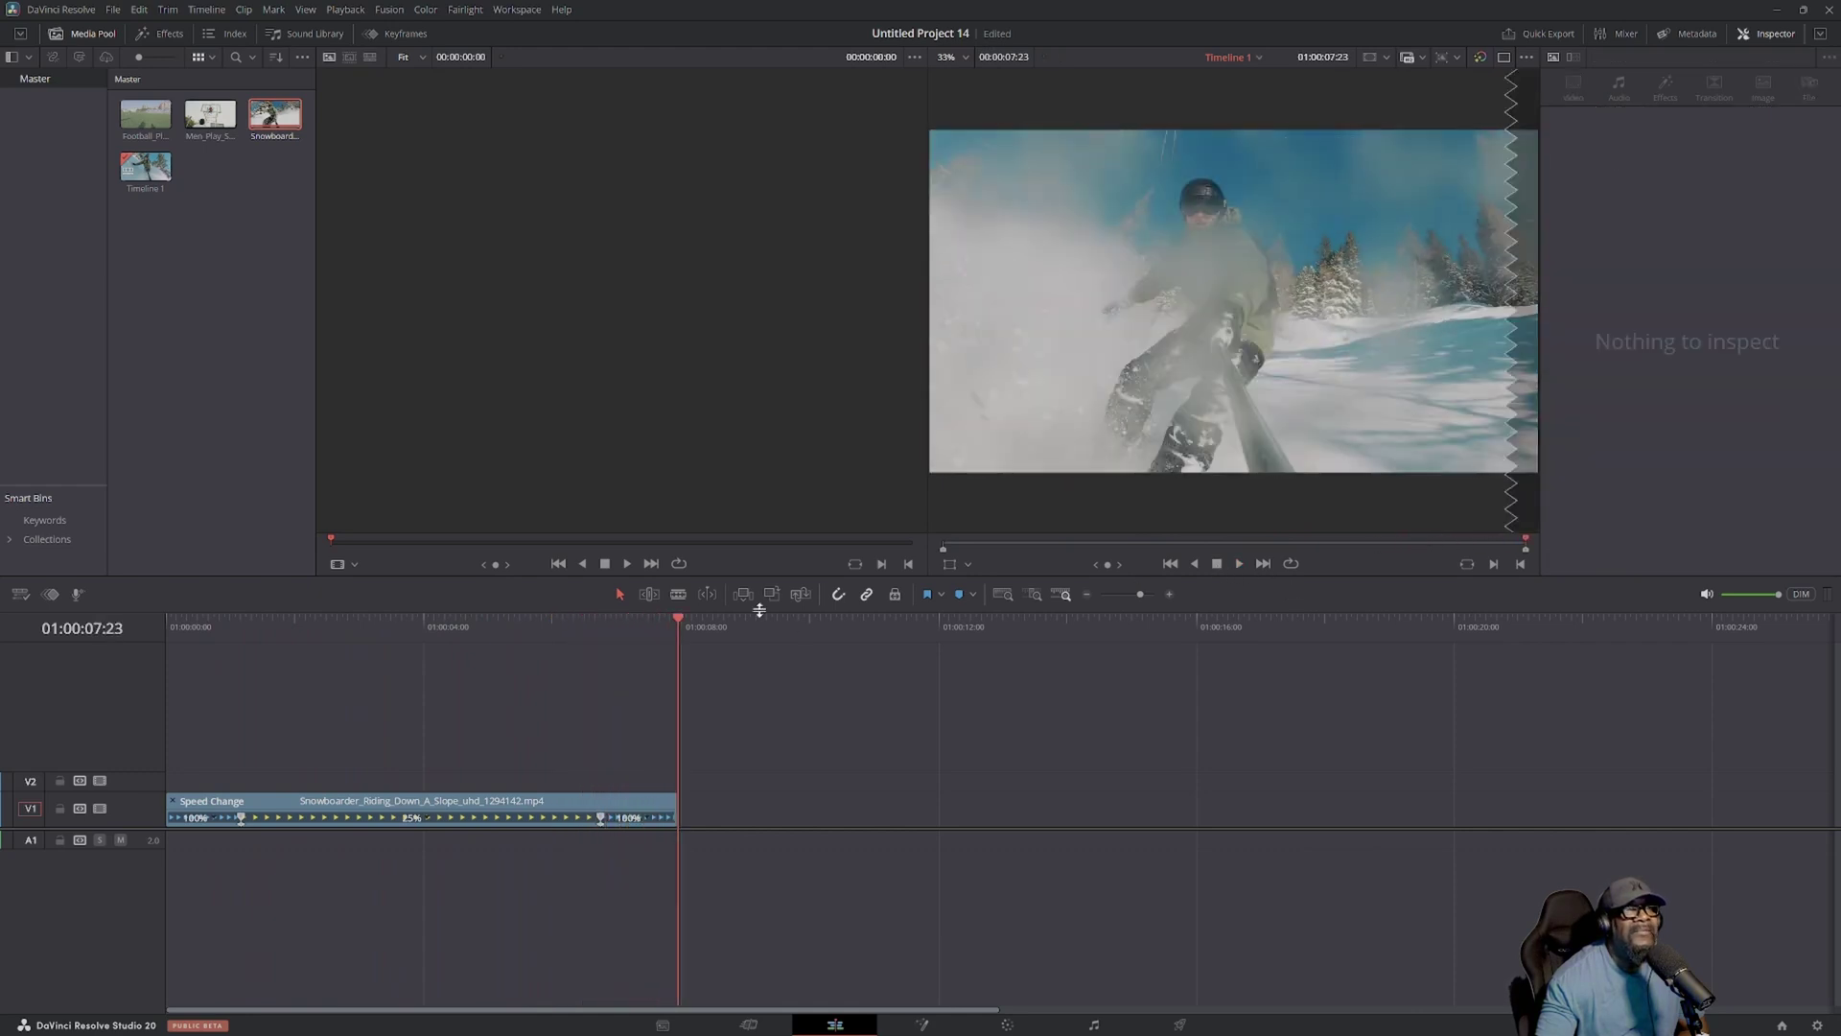
Step: Set the snowboarder clip's retime process to Optical Flow and motion estimation to Enhanced Better, and play it from the start
left_click_drag(676, 626, 354, 626)
left_click(428, 808)
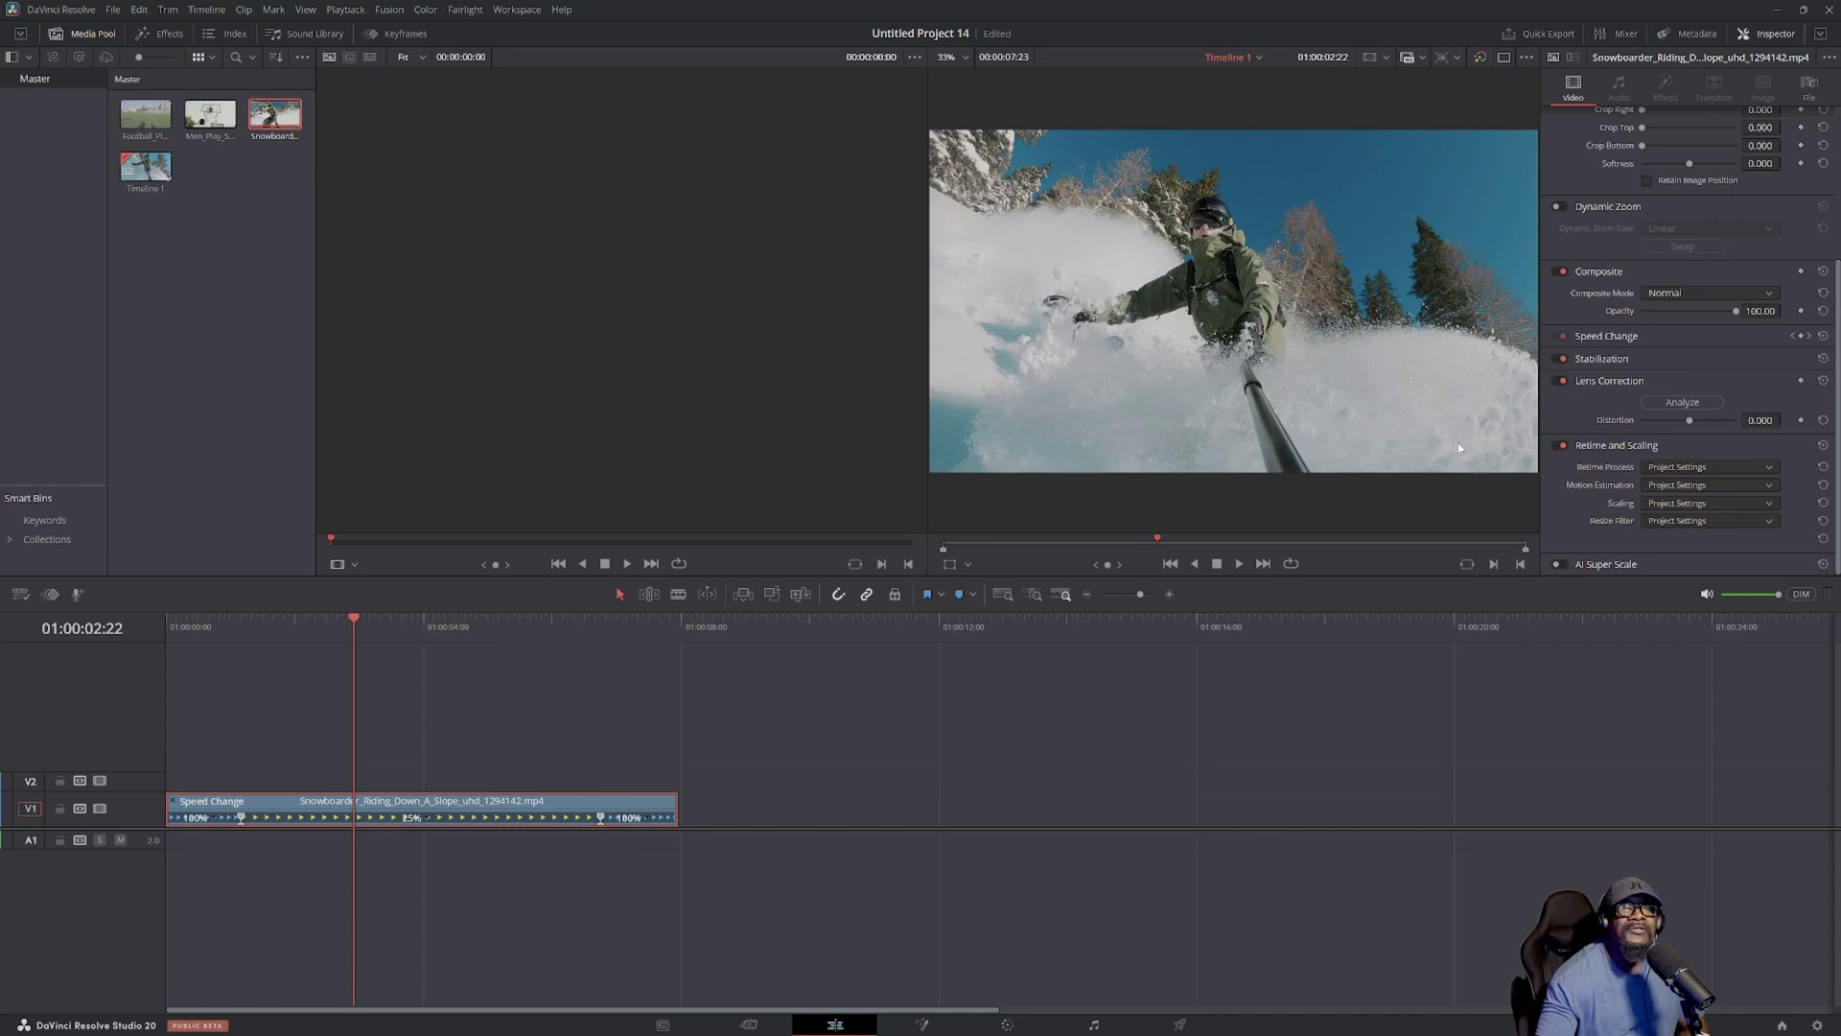
left_click(1768, 470)
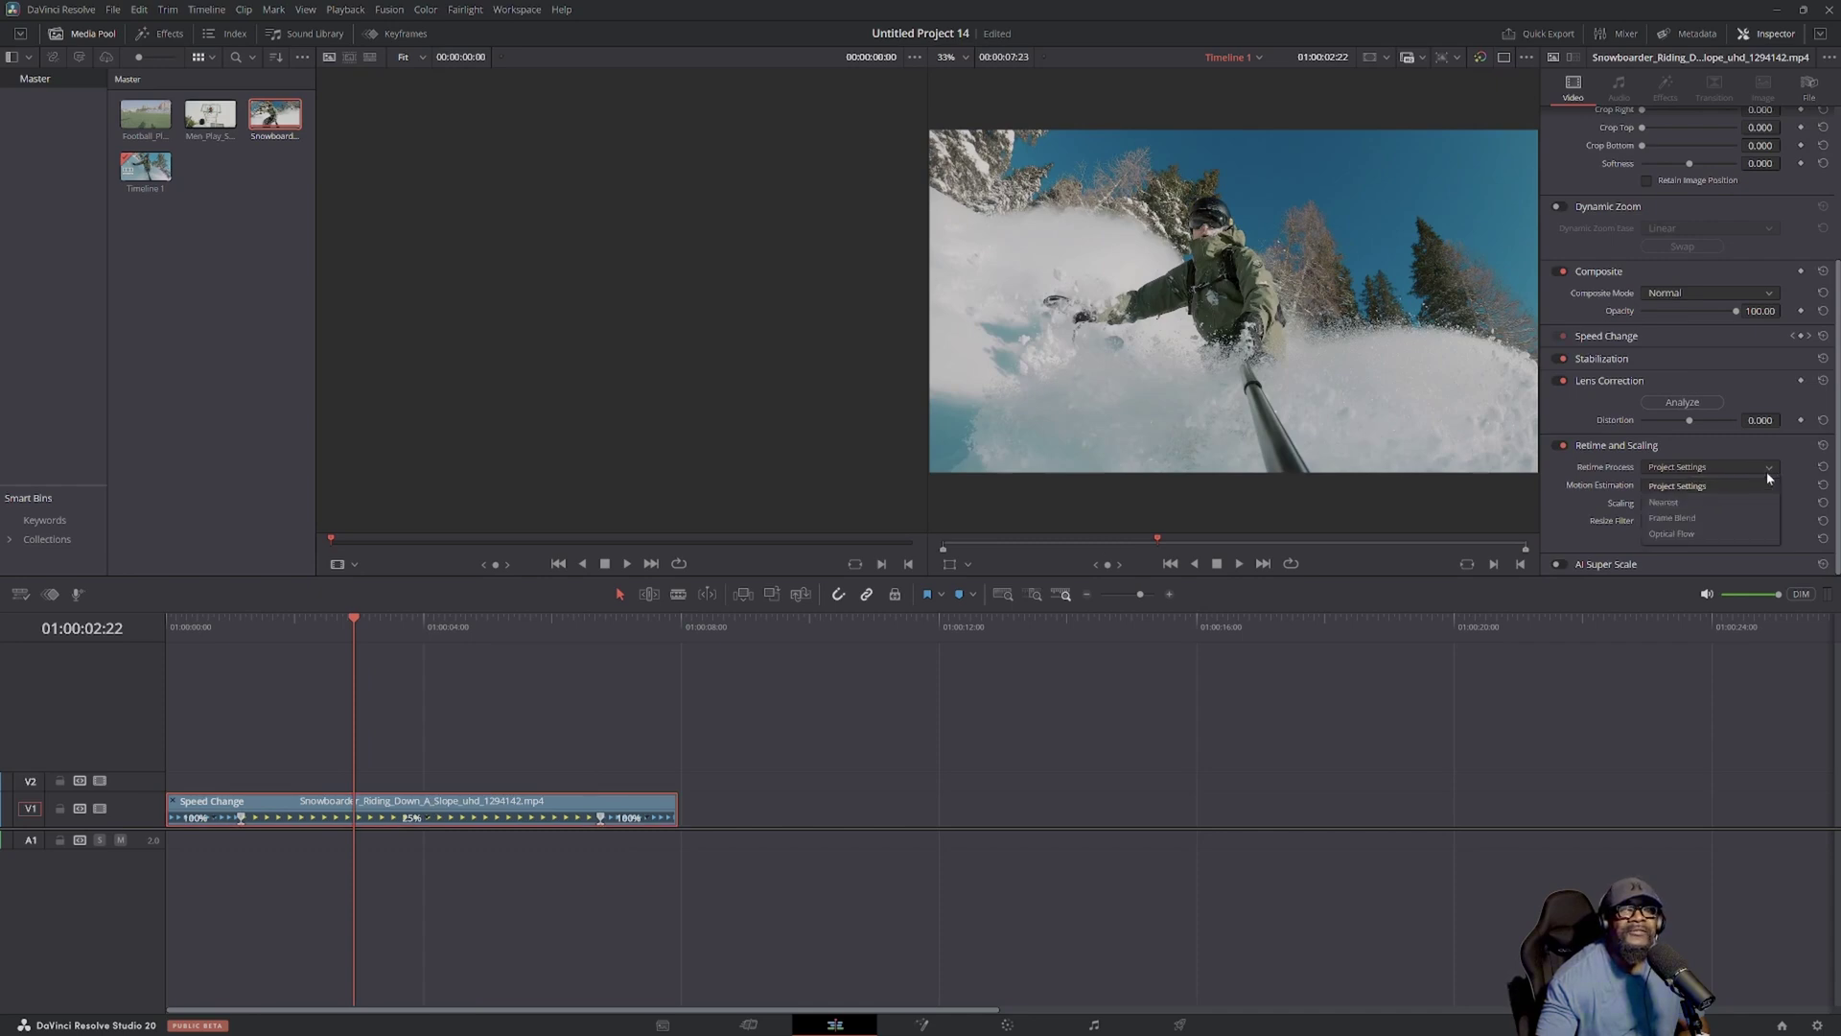
left_click(1732, 534)
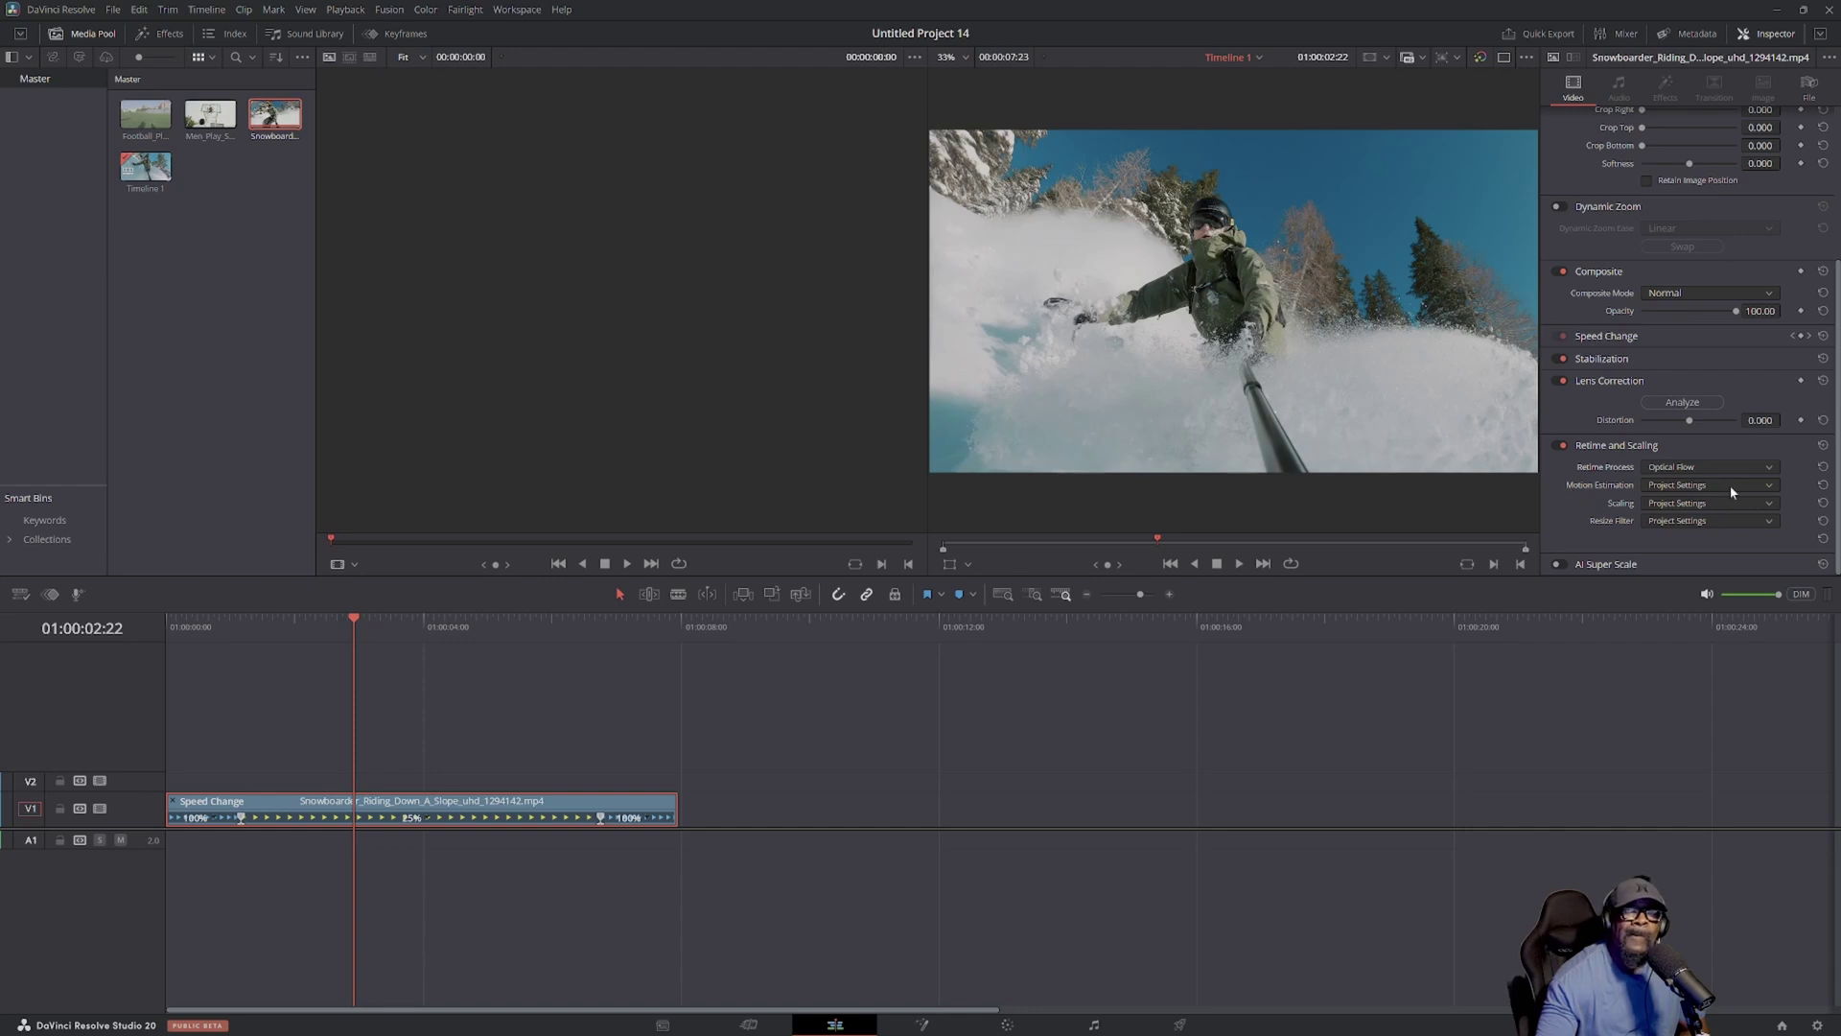
left_click(1767, 485)
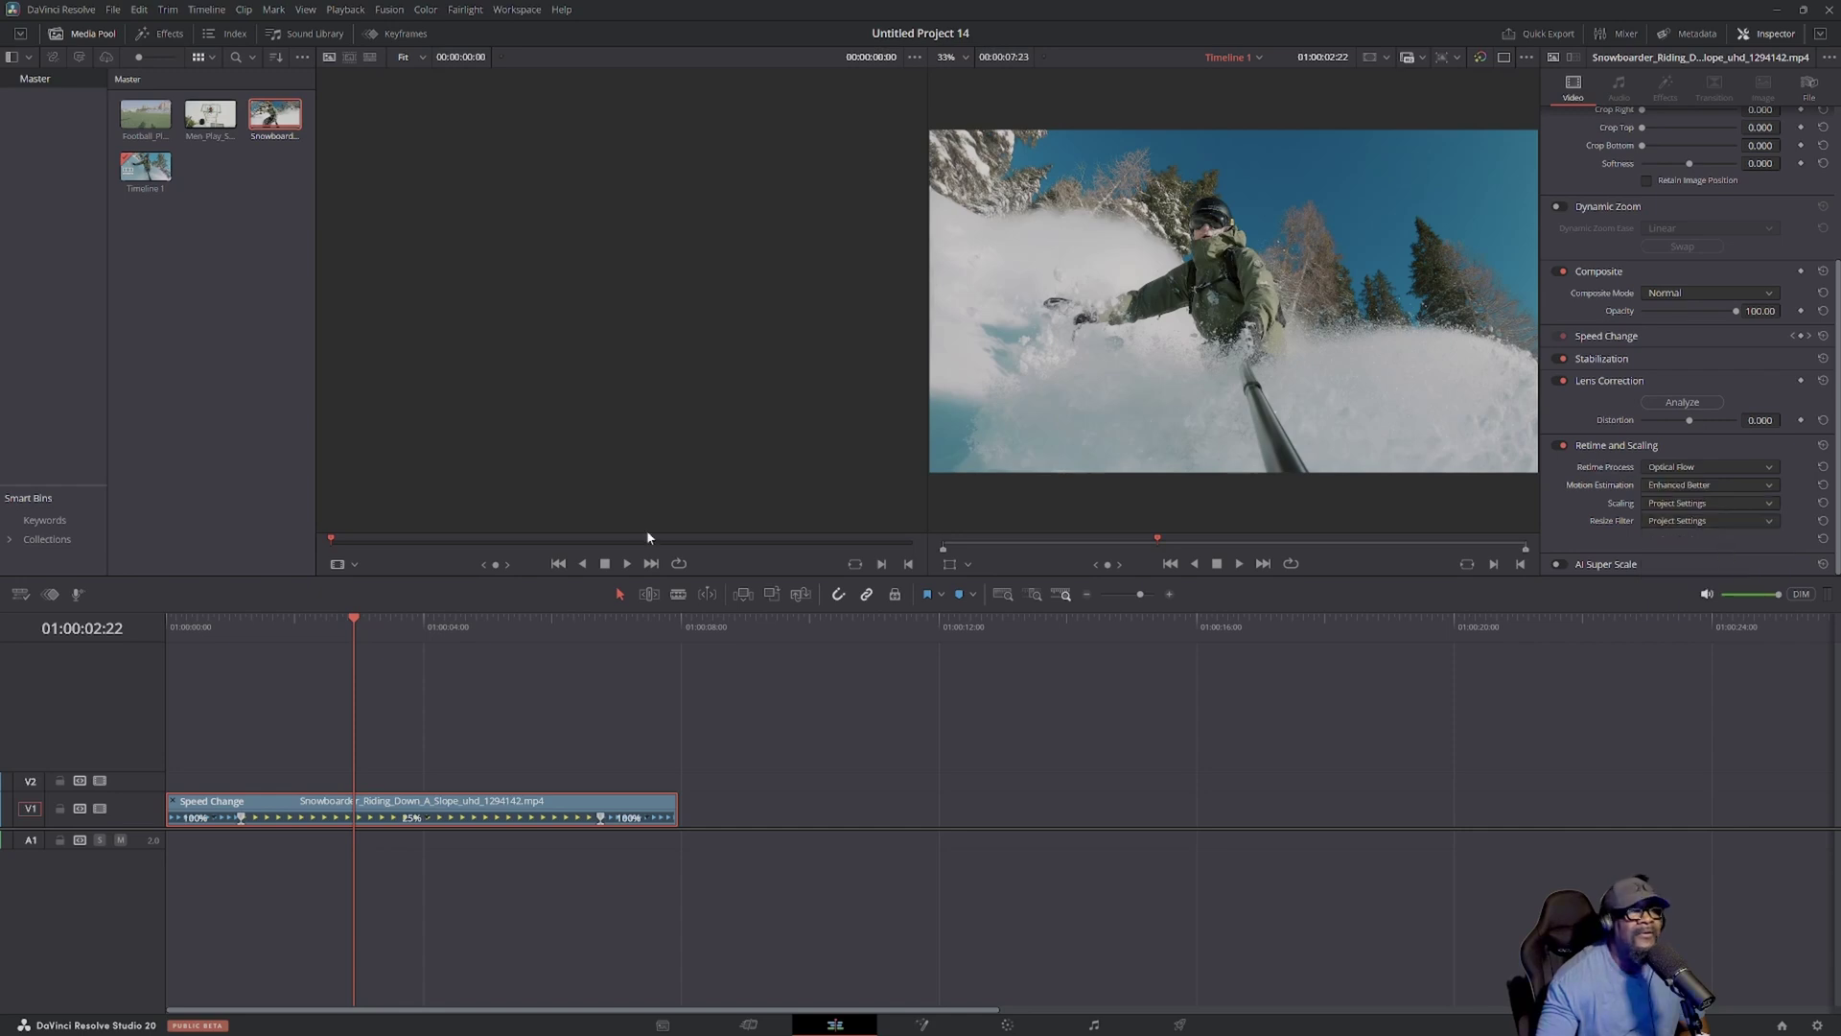
left_click_drag(297, 632, 169, 646)
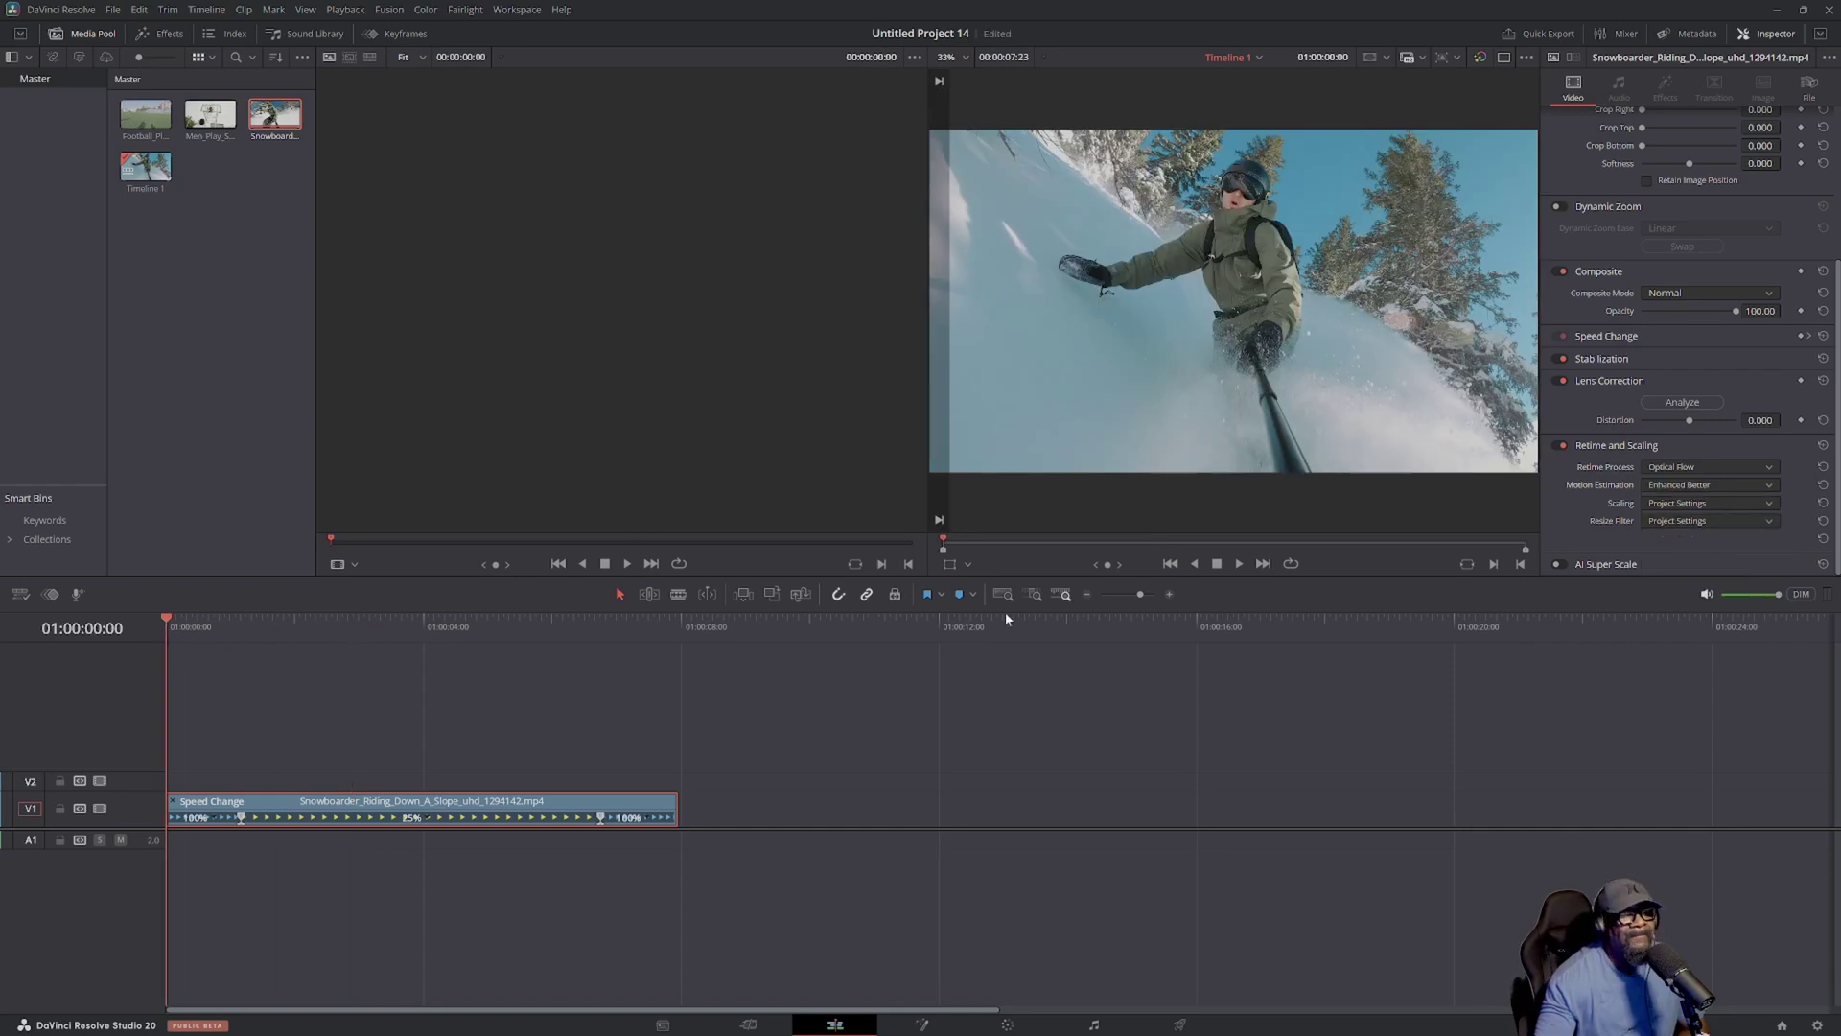
left_click(1237, 564)
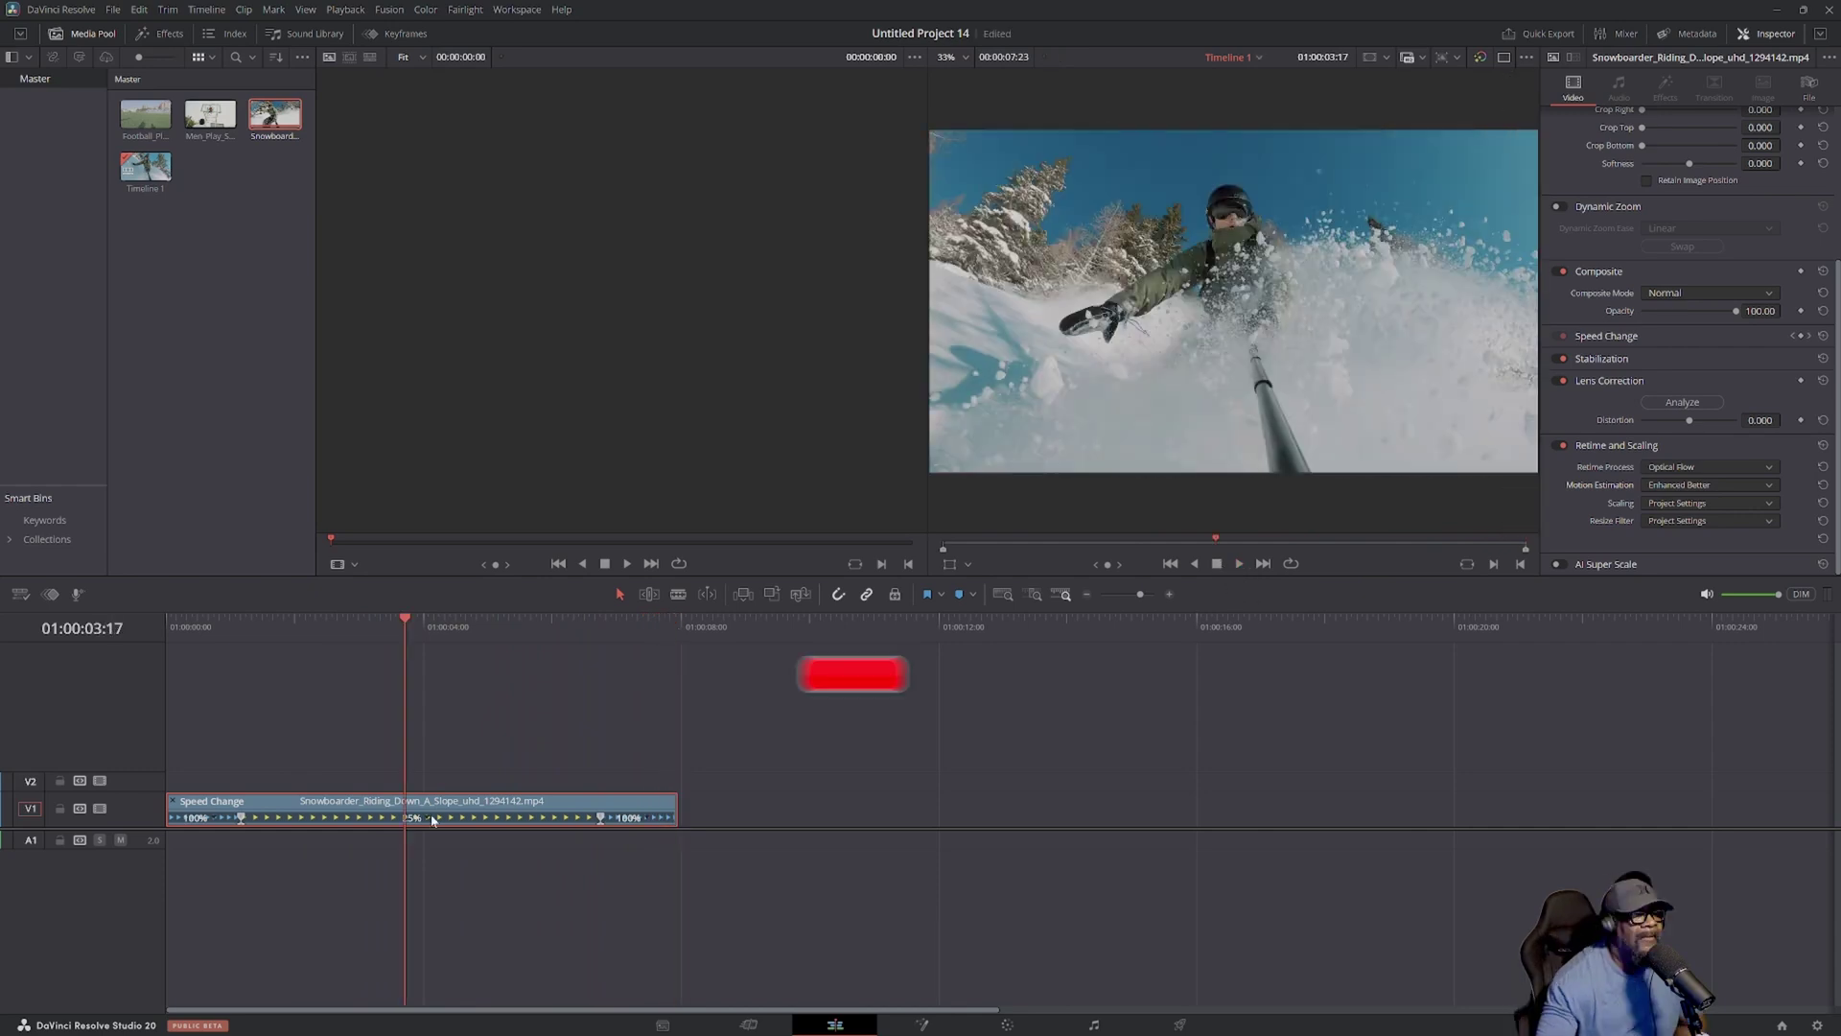
Step: Change the speed of the segment between the two speed points to 10% and play the clip from the start
right_click(430, 816)
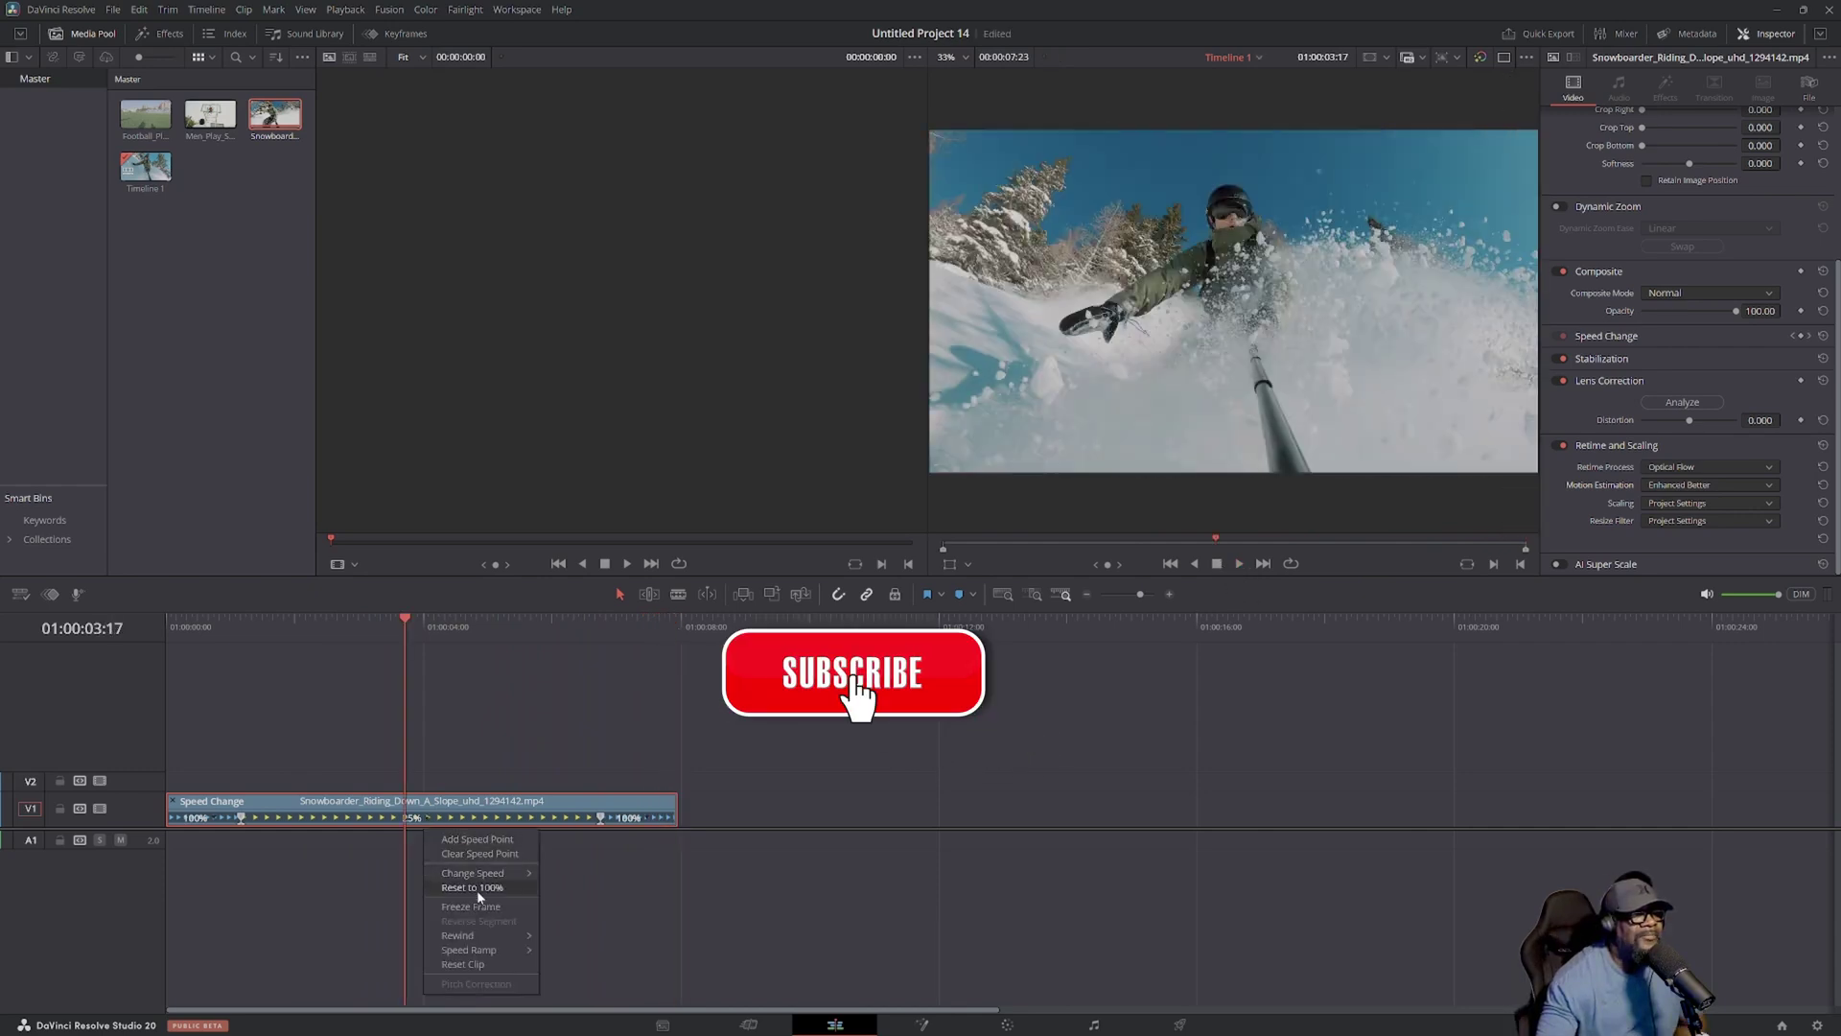
mouse_move(500, 873)
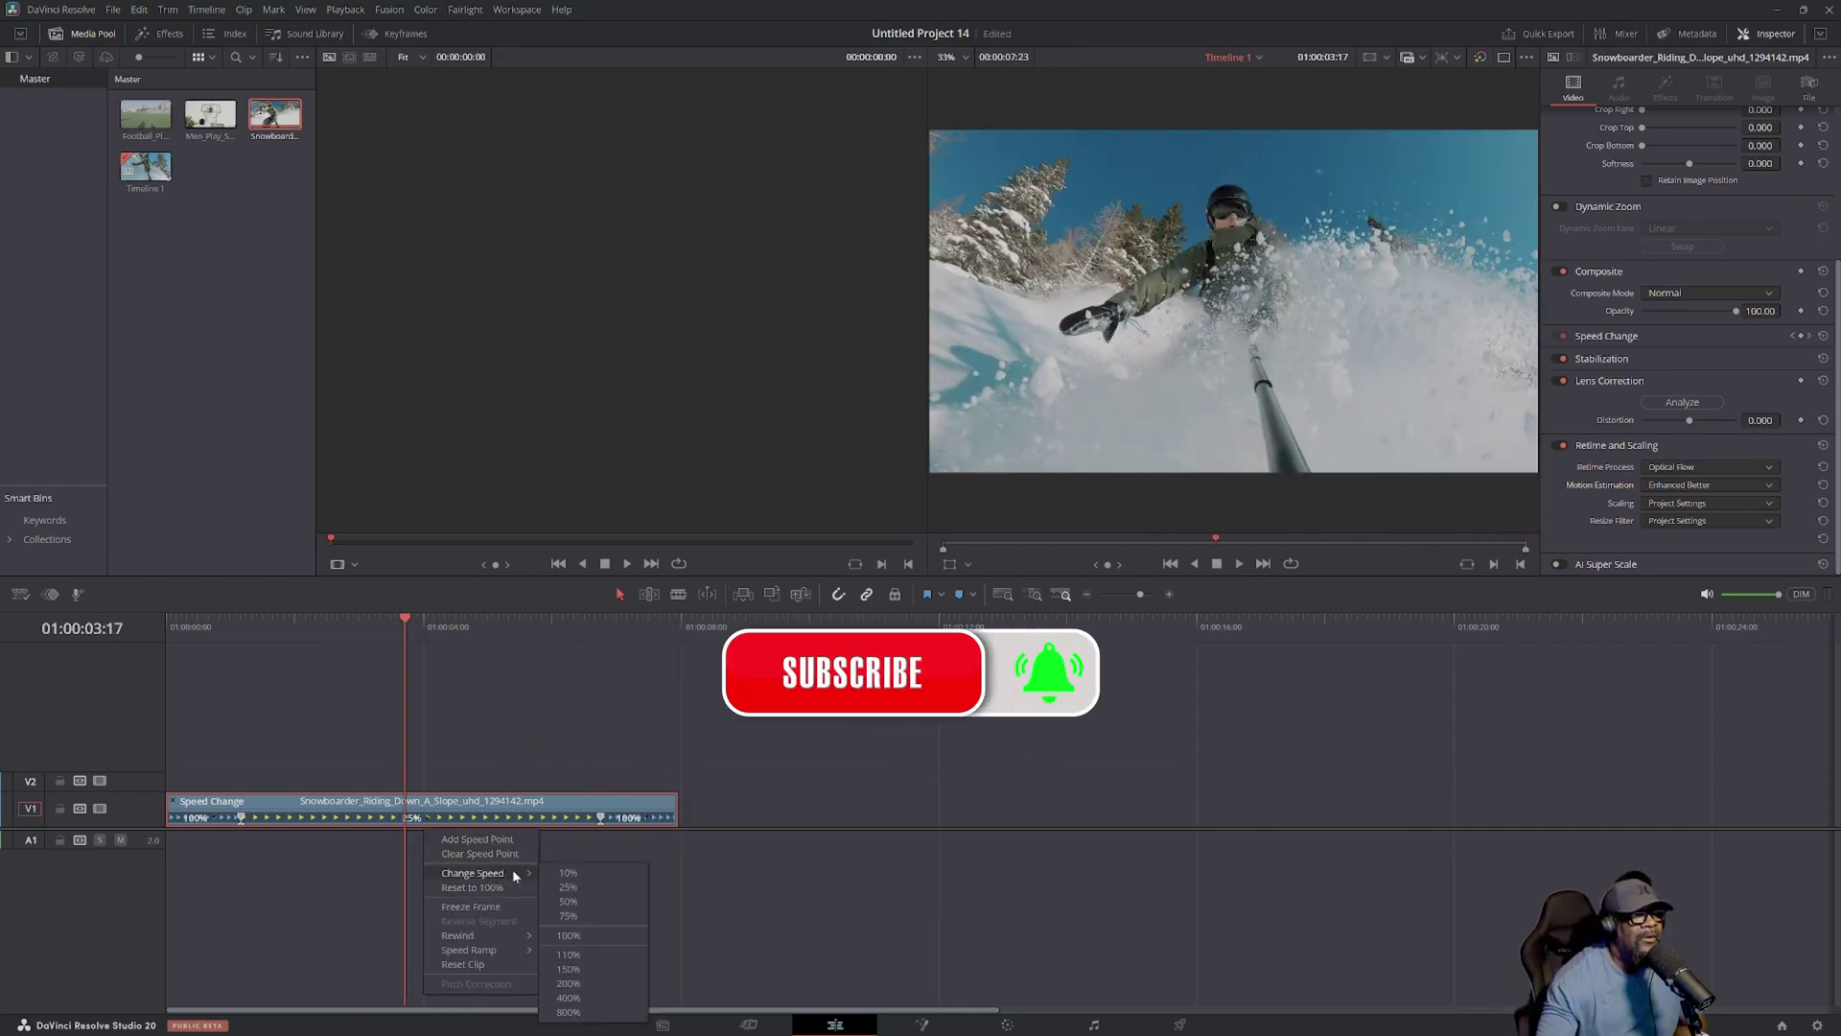
left_click(561, 871)
key("Home")
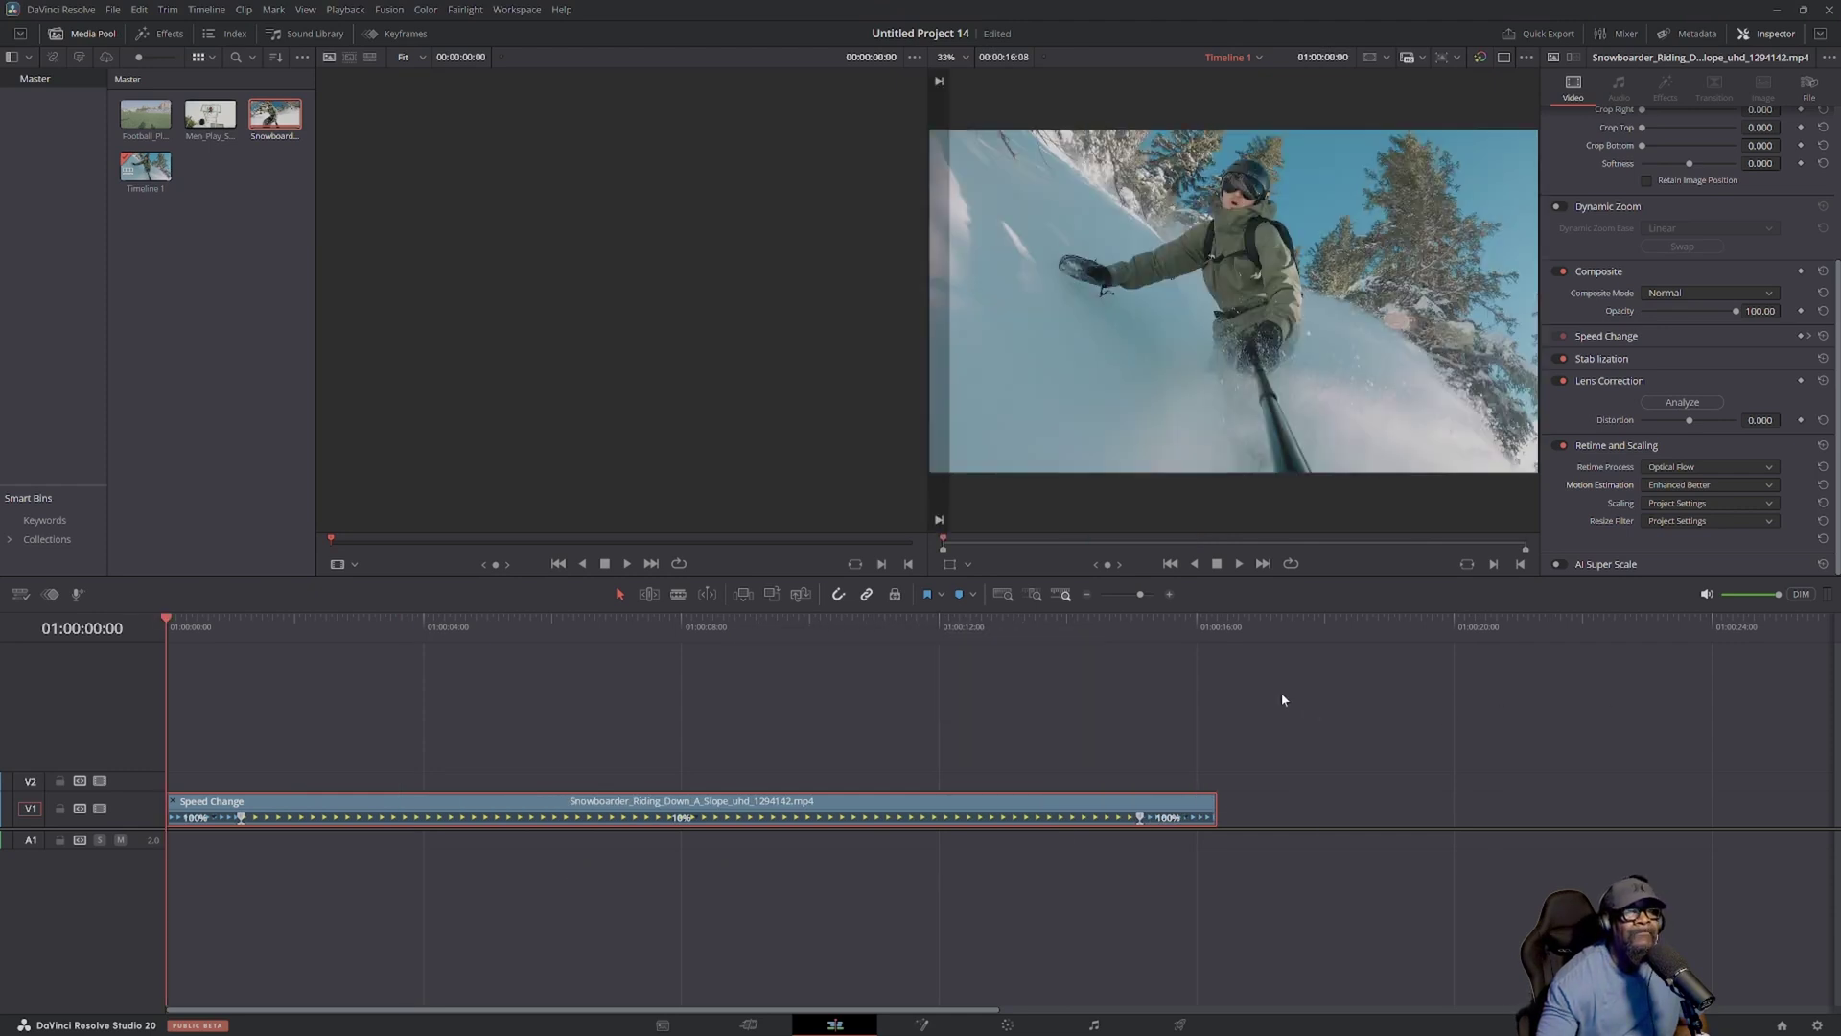
left_click(1239, 568)
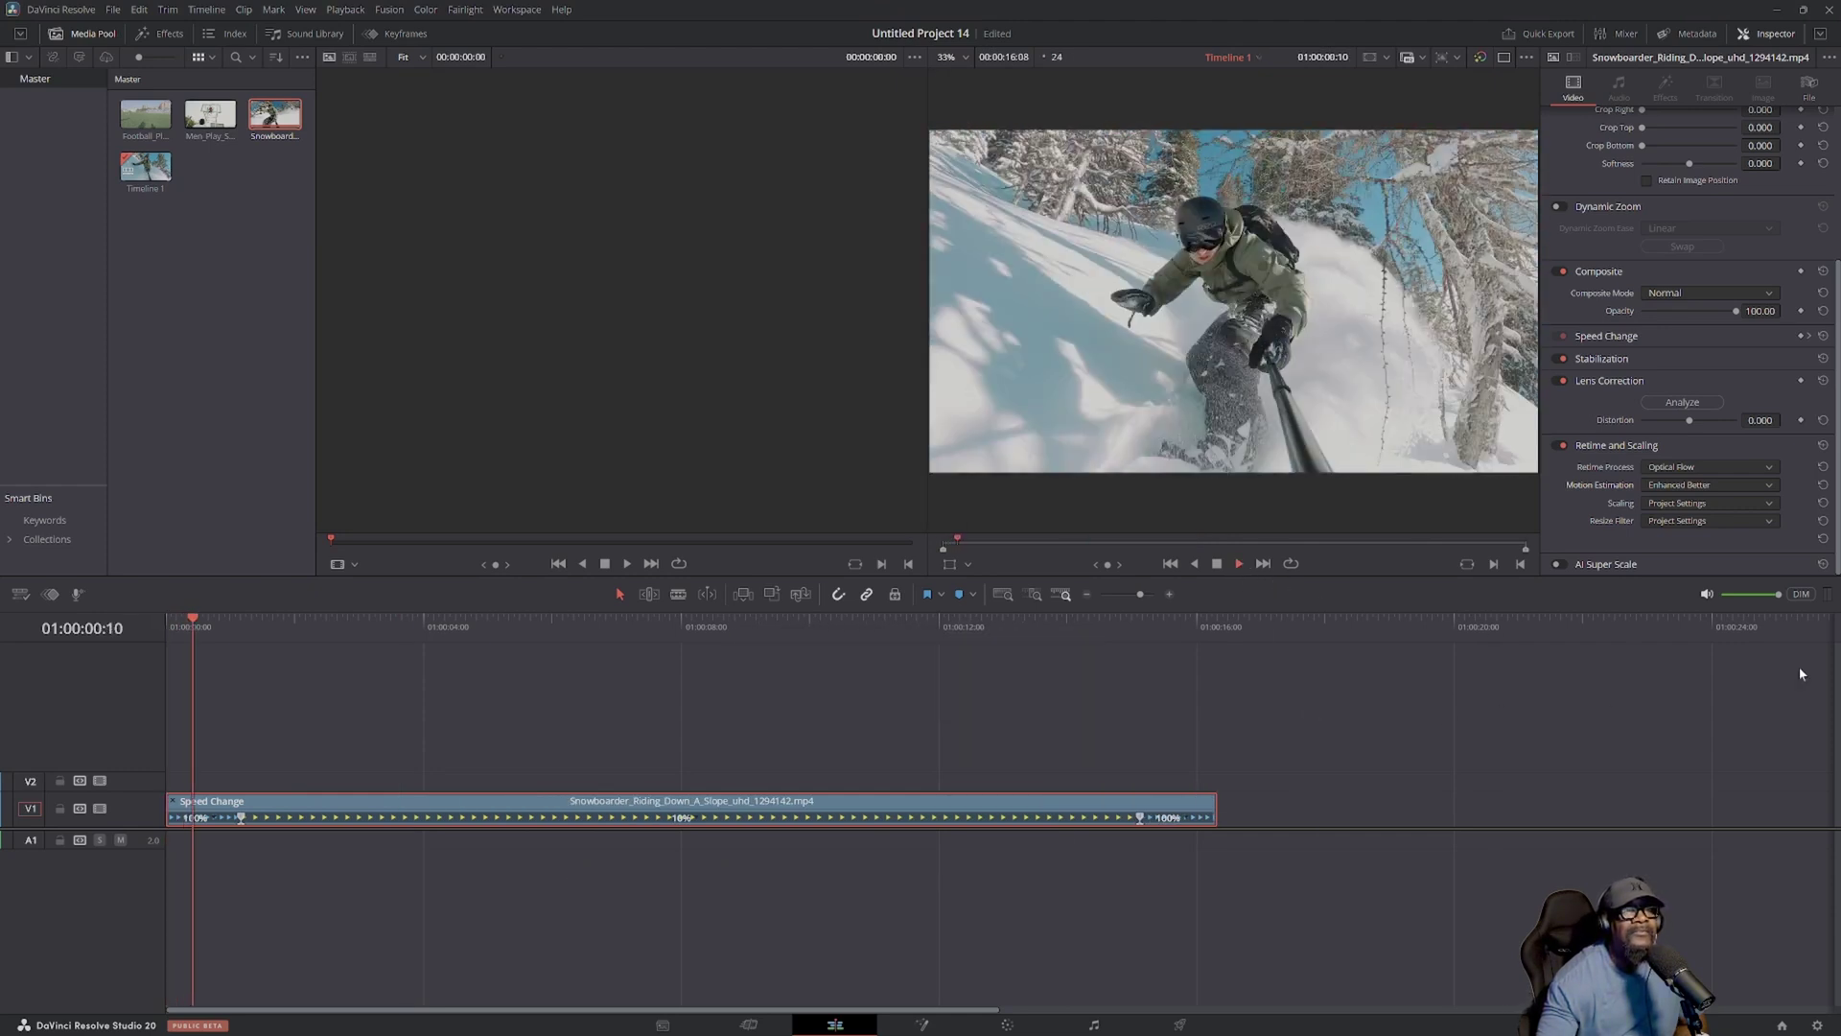